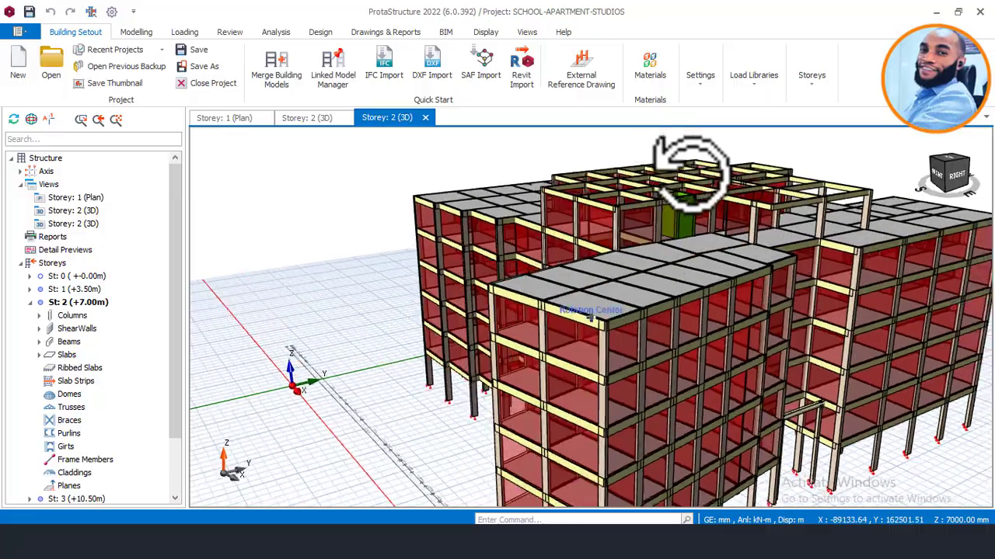
Orbit the whole building model to view it from the front and right side.
middle_drag(690, 171, 589, 313)
middle_drag(432, 303, 444, 311)
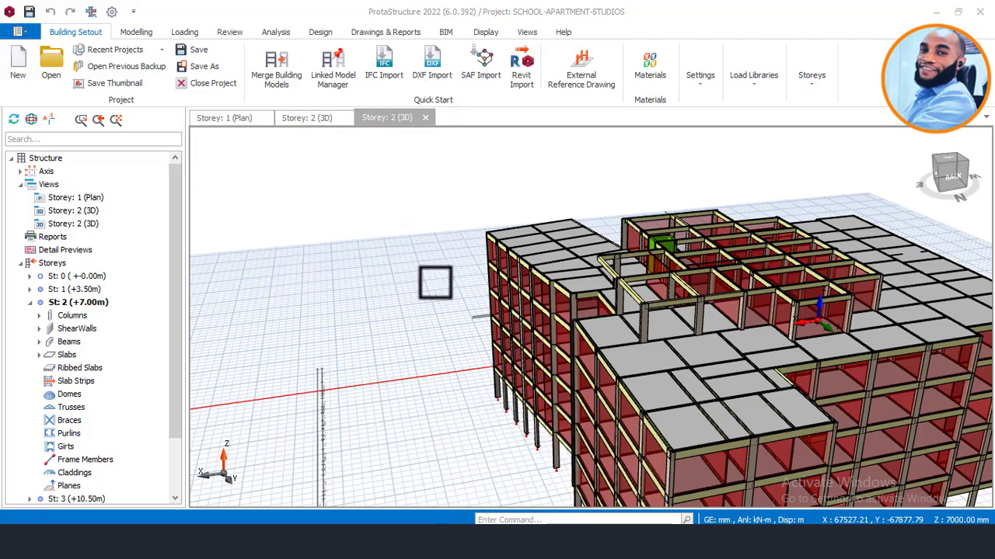
scroll(411, 295, down, 3)
middle_drag(431, 315, 435, 281)
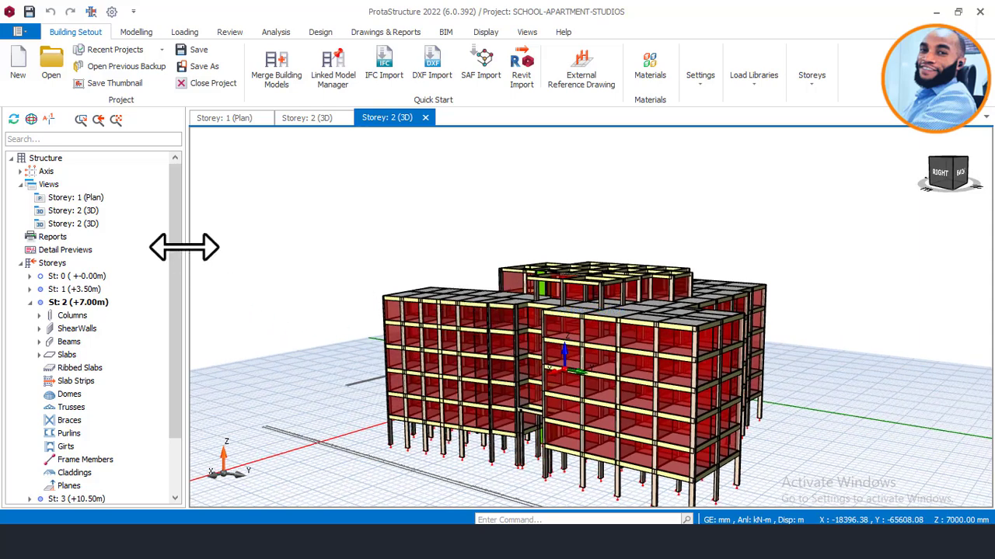
Switch to the Storey 2 design-status 3D view and orbit to a lower, frontal angle.
scroll(153, 411, down, 2)
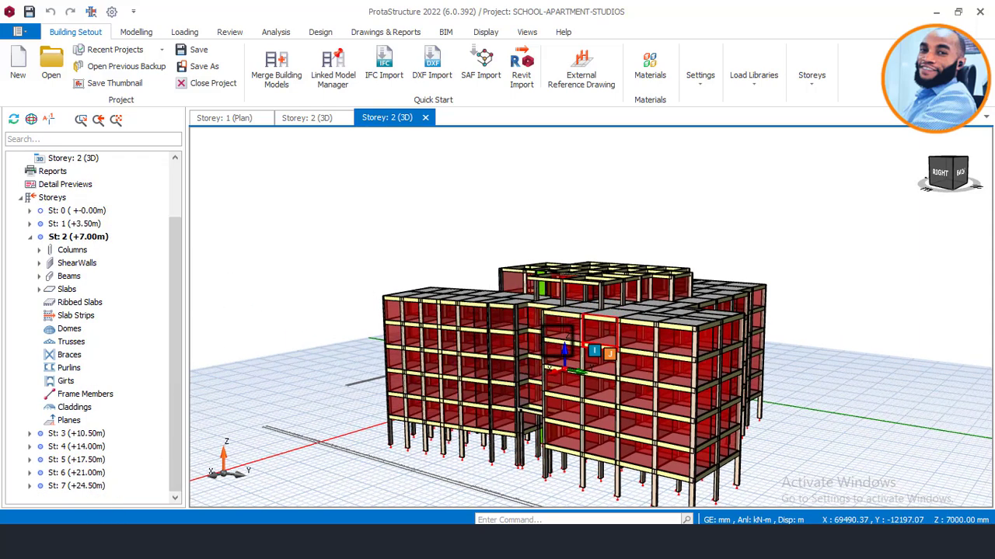
middle_drag(559, 349, 467, 299)
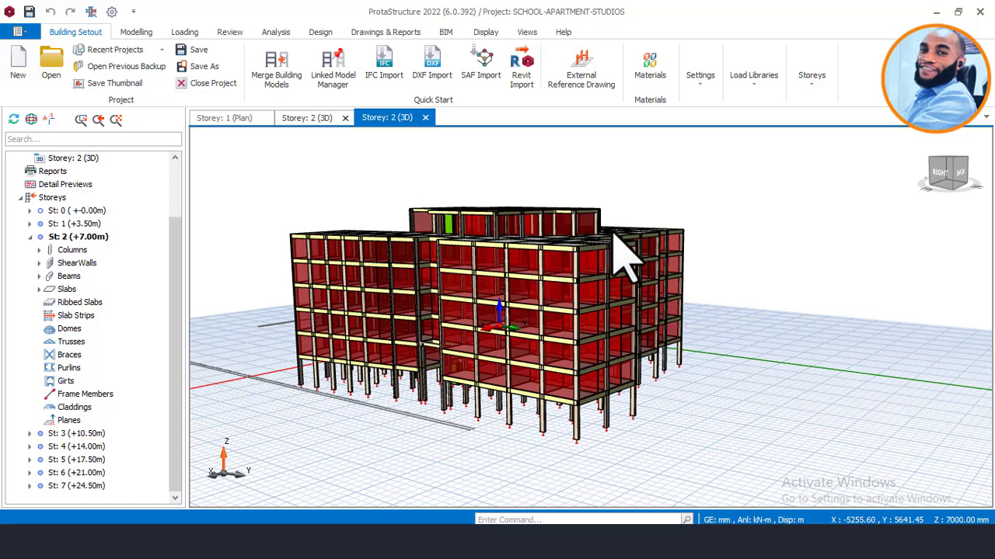
key(ctrl+Tab)
middle_drag(641, 289, 698, 312)
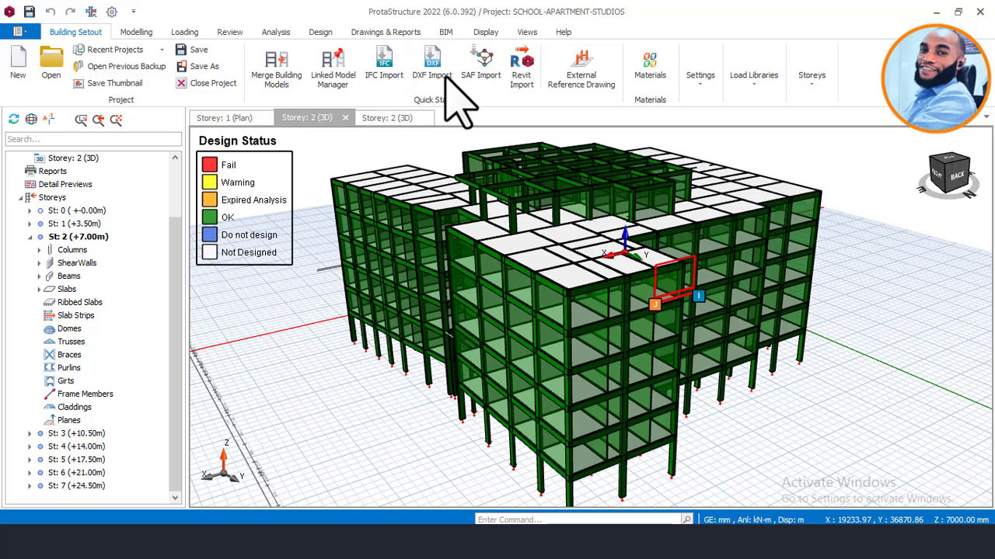
Orbit the all-green design-status model from the back and other sides.
mouse_move(497, 278)
middle_down()
mouse_move(512, 278)
mouse_move(426, 268)
middle_up()
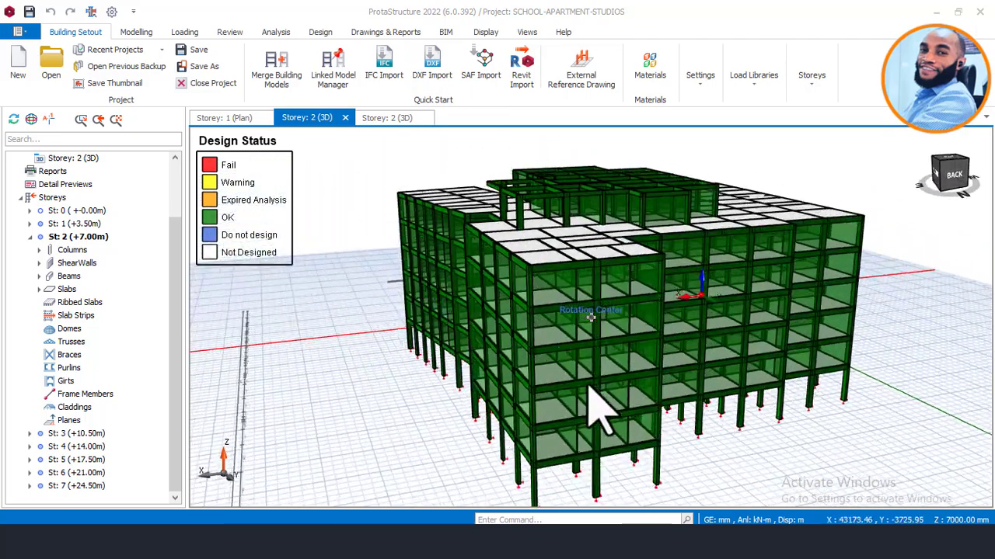
middle_drag(658, 322, 663, 327)
mouse_move(613, 245)
middle_down()
mouse_move(572, 255)
mouse_move(510, 244)
mouse_move(565, 239)
middle_up()
middle_drag(631, 251, 673, 268)
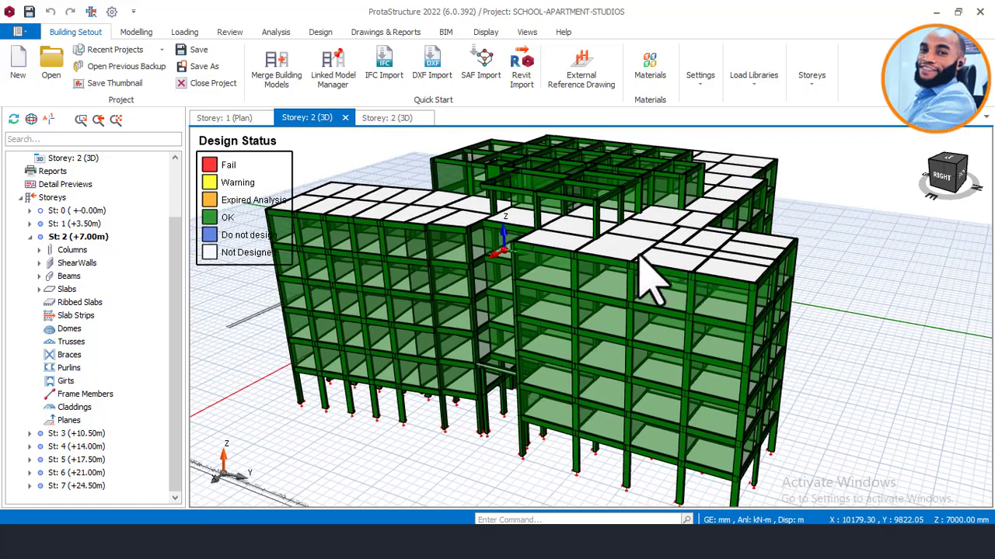
mouse_move(513, 257)
middle_down()
mouse_move(551, 285)
mouse_move(526, 247)
mouse_move(497, 260)
middle_up()
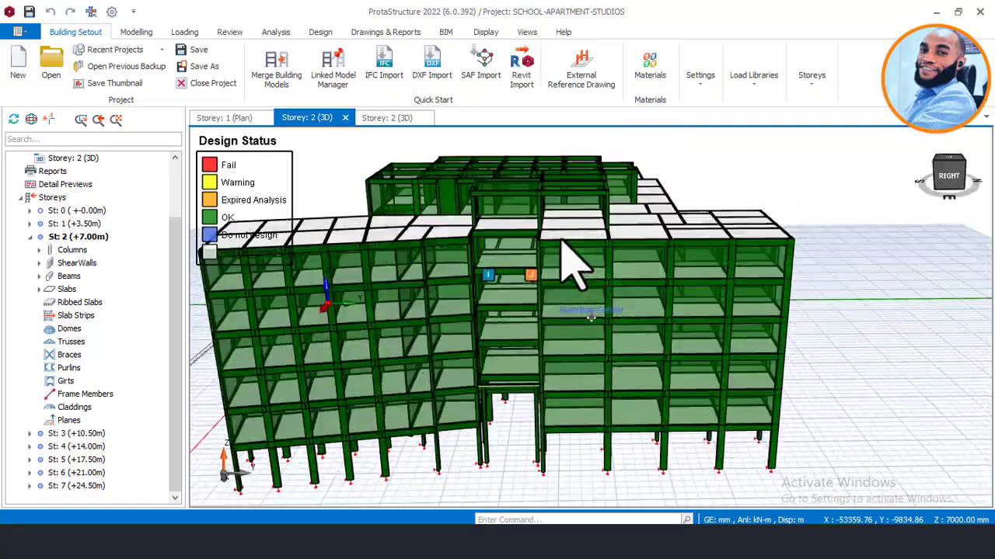
middle_drag(571, 260, 546, 225)
mouse_move(722, 365)
middle_down()
mouse_move(666, 366)
mouse_move(610, 341)
middle_up()
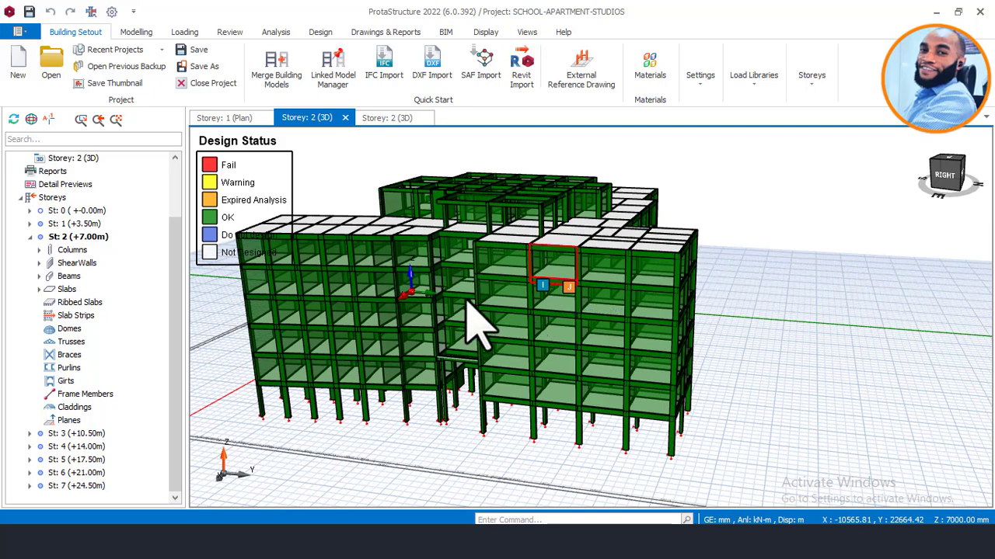
scroll(470, 305, down, 2)
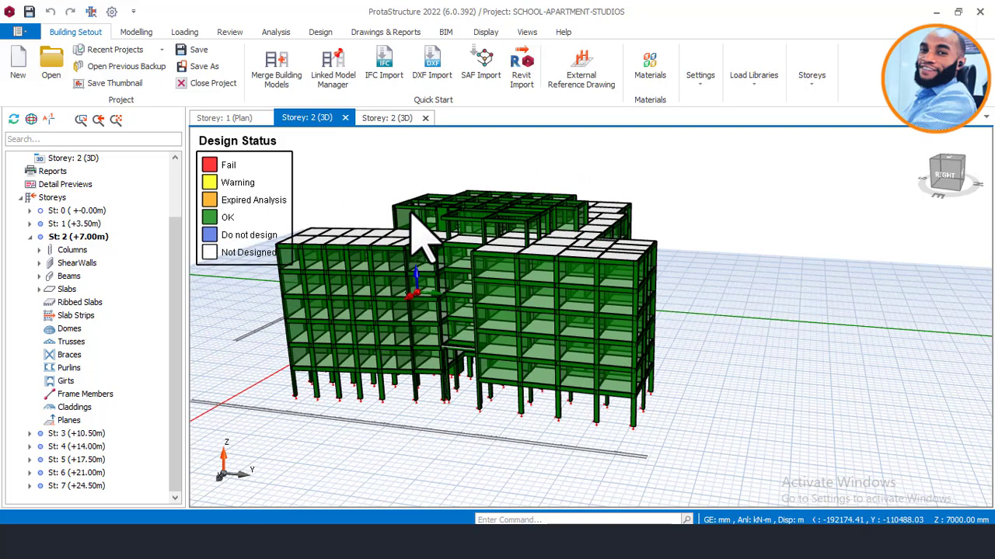
Return to the regular Storey 2 3D view and look down on the upper storeys.
click(387, 117)
scroll(544, 350, up, 3)
mouse_move(536, 257)
middle_down()
mouse_move(499, 240)
mouse_move(540, 225)
mouse_move(544, 210)
mouse_move(555, 223)
mouse_move(589, 216)
mouse_move(587, 230)
mouse_move(427, 191)
mouse_move(262, 133)
middle_up()
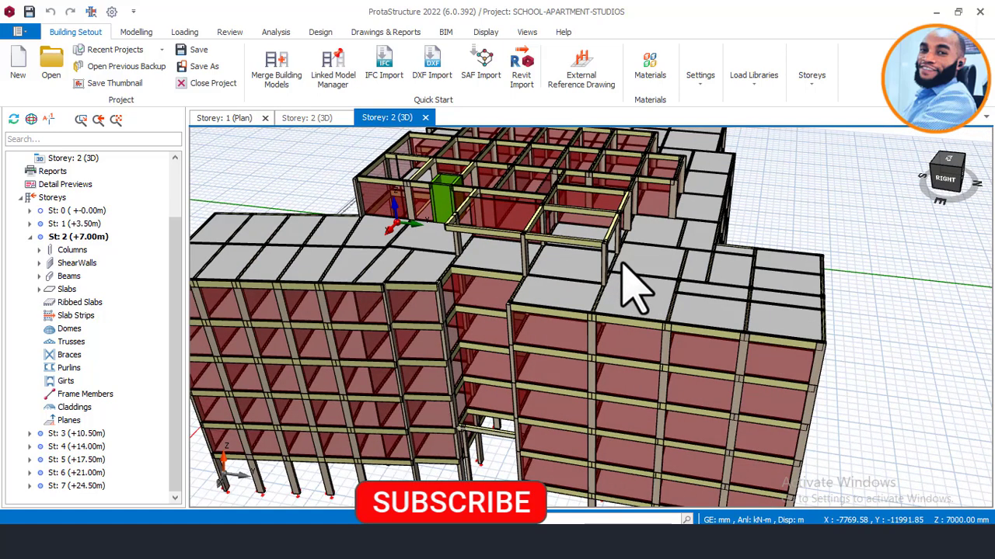
key(Page_Down)
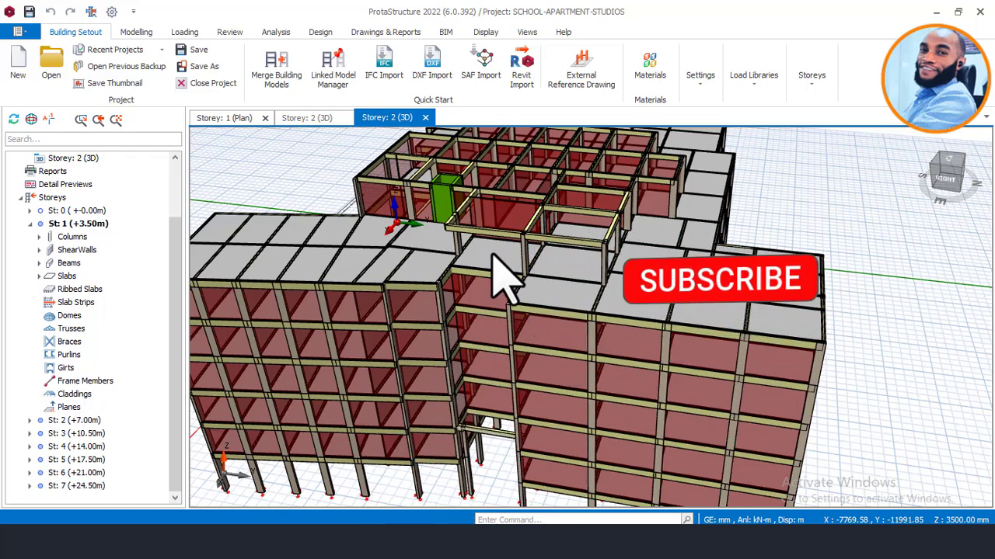
key(ctrl+Tab)
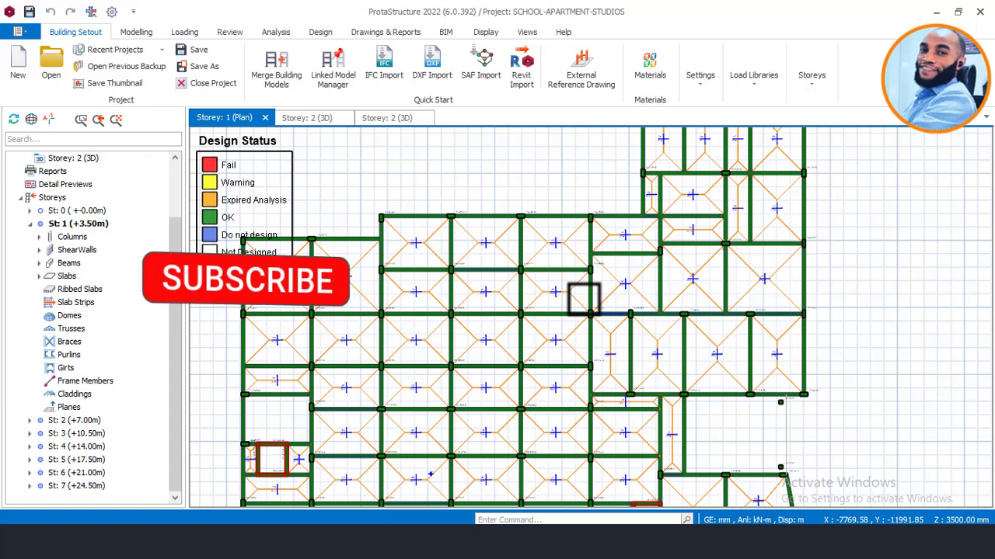
click(495, 246)
scroll(451, 187, down, 1)
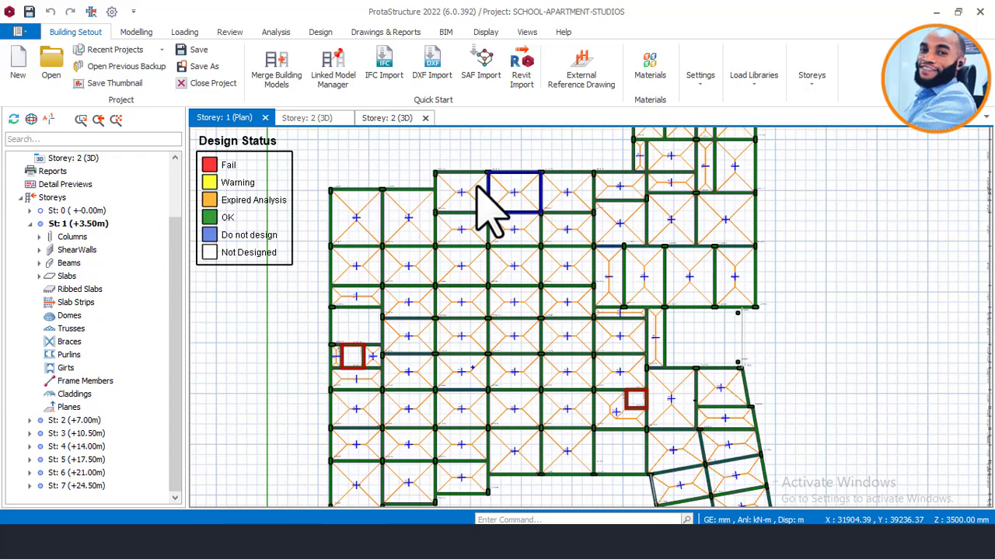
key(Page_Up)
key(ctrl+Tab)
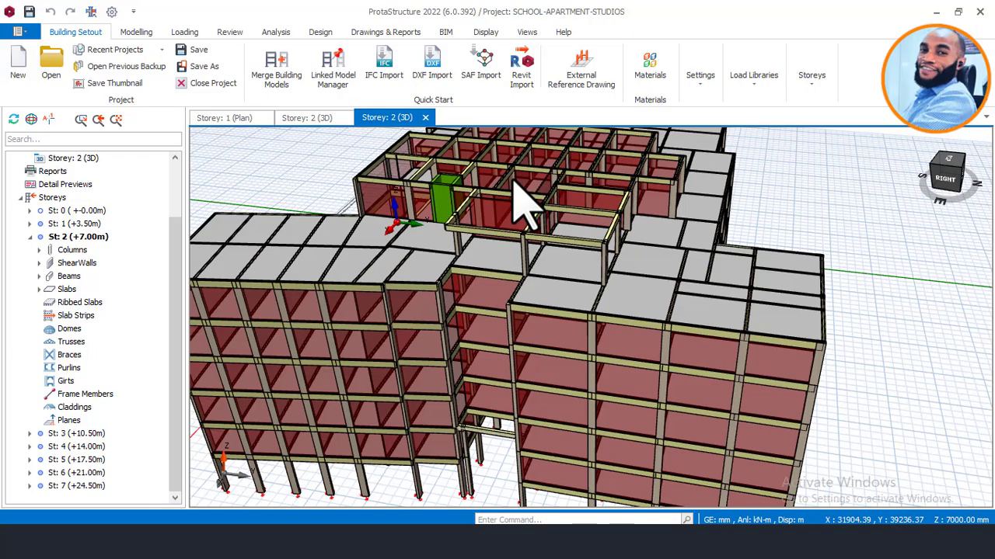
scroll(723, 221, down, 3)
shift+middle_drag(723, 221, 855, 225)
scroll(451, 332, up, 5)
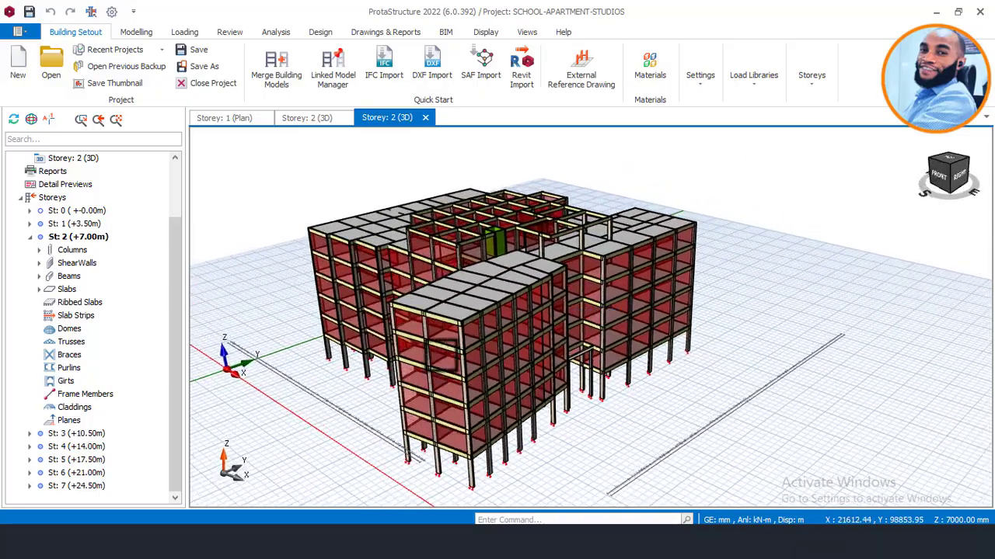
mouse_move(471, 321)
shift+middle_down()
mouse_move(533, 337)
mouse_move(486, 318)
mouse_move(415, 317)
mouse_move(355, 344)
mouse_move(338, 323)
mouse_move(469, 317)
shift+middle_up()
middle_drag(577, 219, 464, 198)
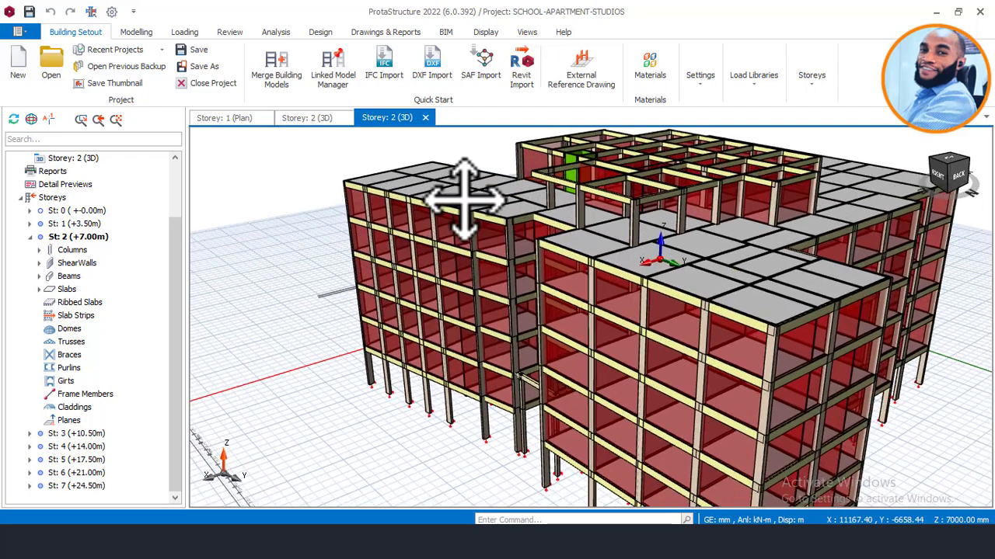
scroll(470, 208, down, 3)
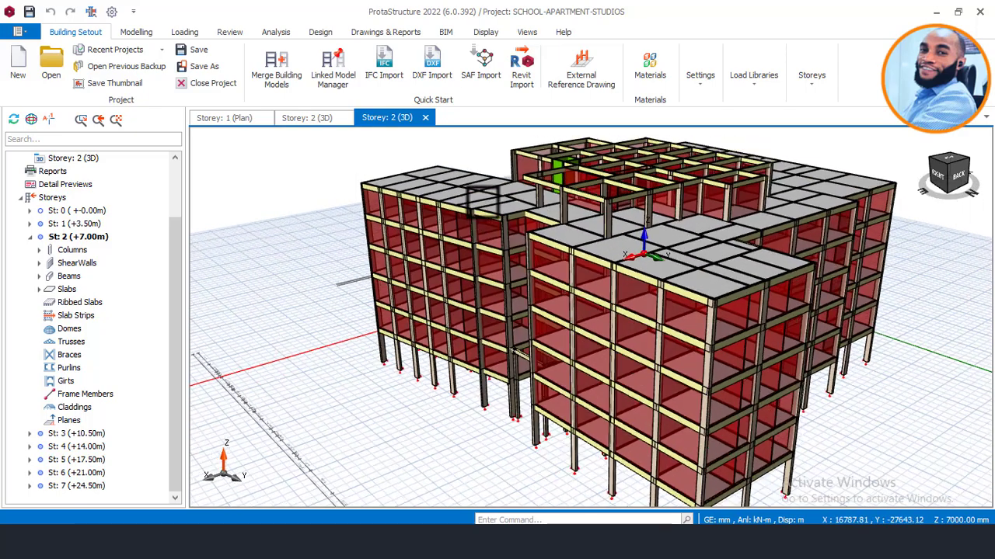
mouse_move(489, 204)
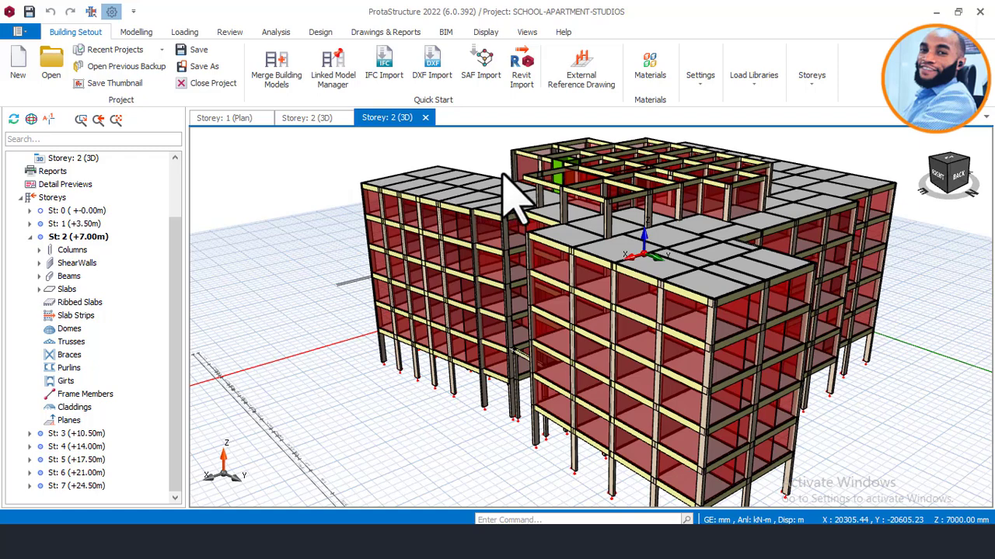
click(704, 83)
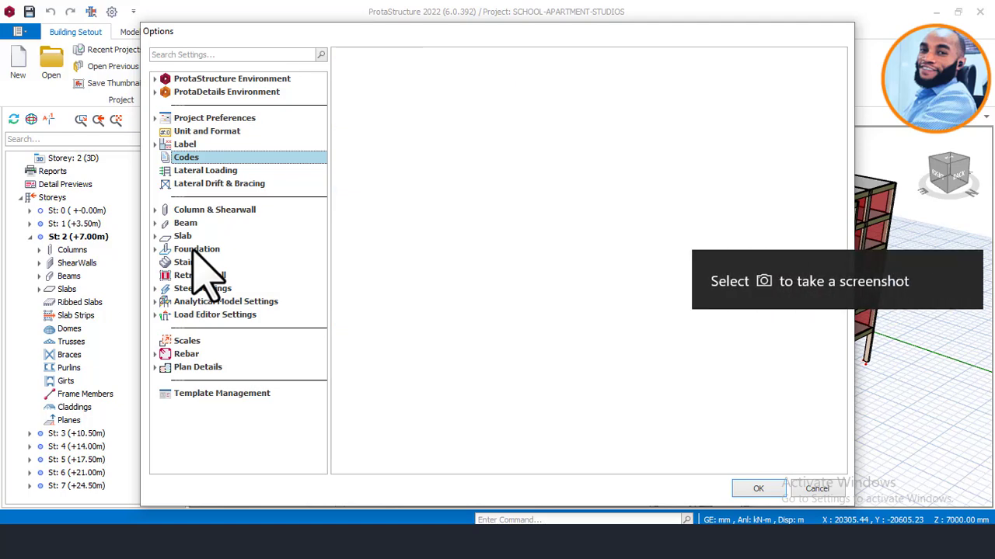
Select the Foundation settings in the Options dialog.
click(196, 250)
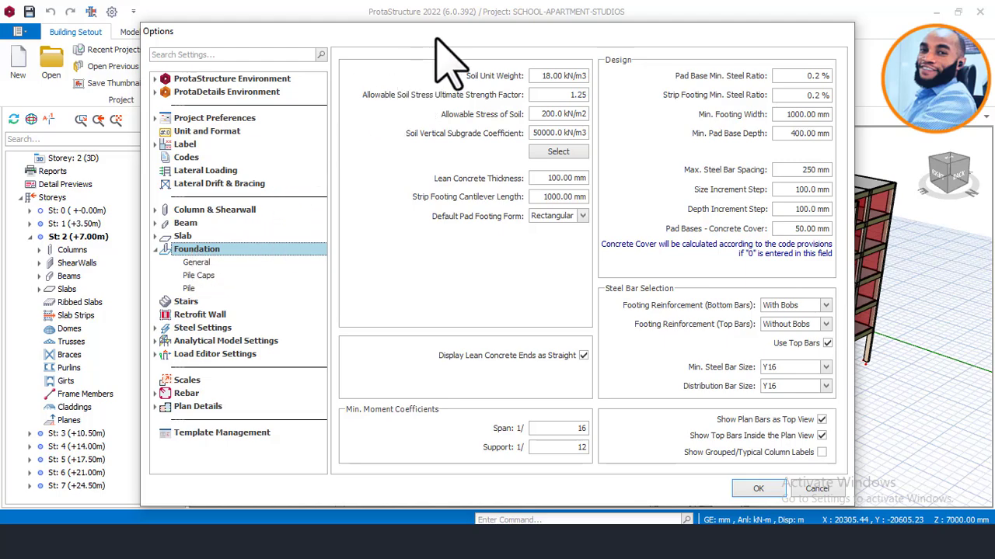
Set the foundation Allowable Stress of Soil to 145.0 kN/m2, leaving the subgrade coefficient at 50000.0.
drag(454, 40, 421, 25)
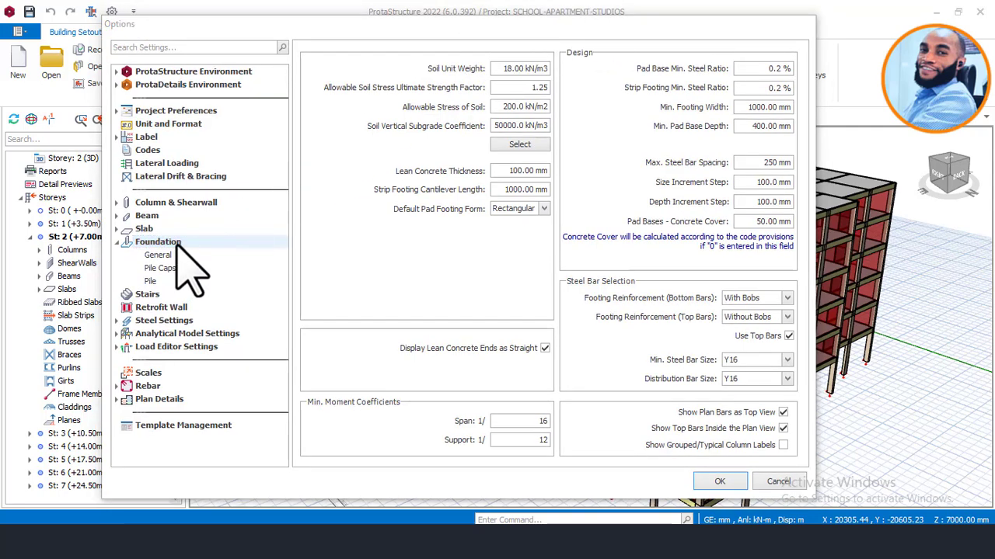
click(509, 107)
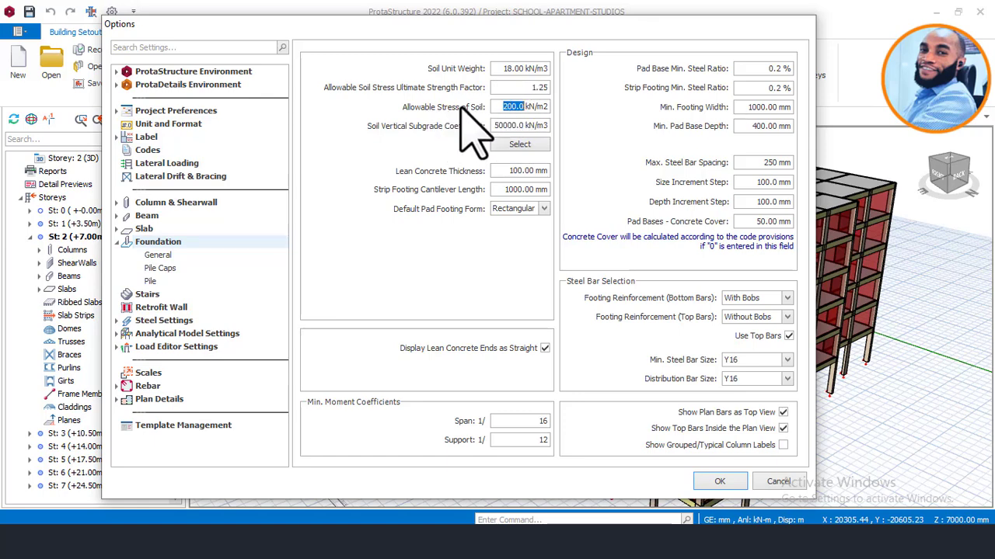
click(832, 54)
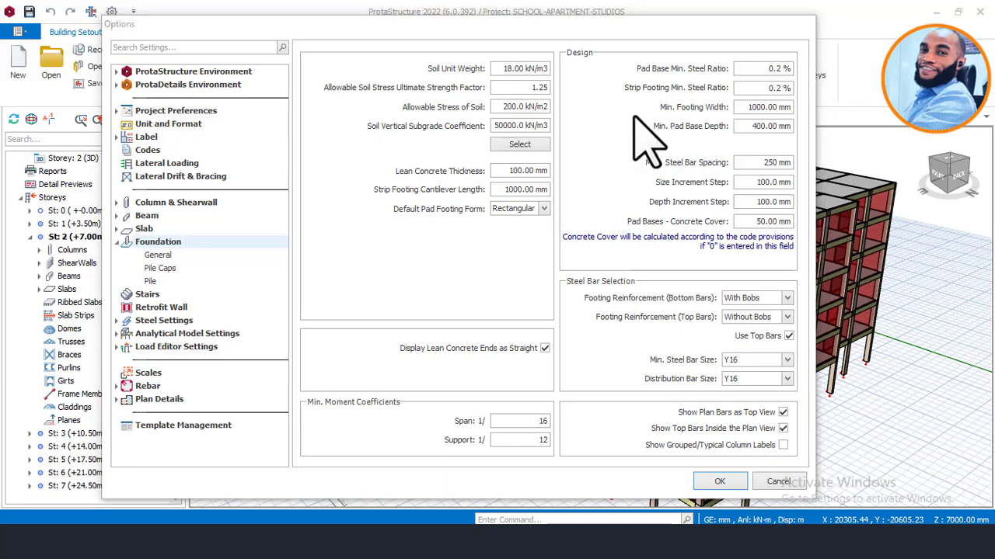
click(514, 111)
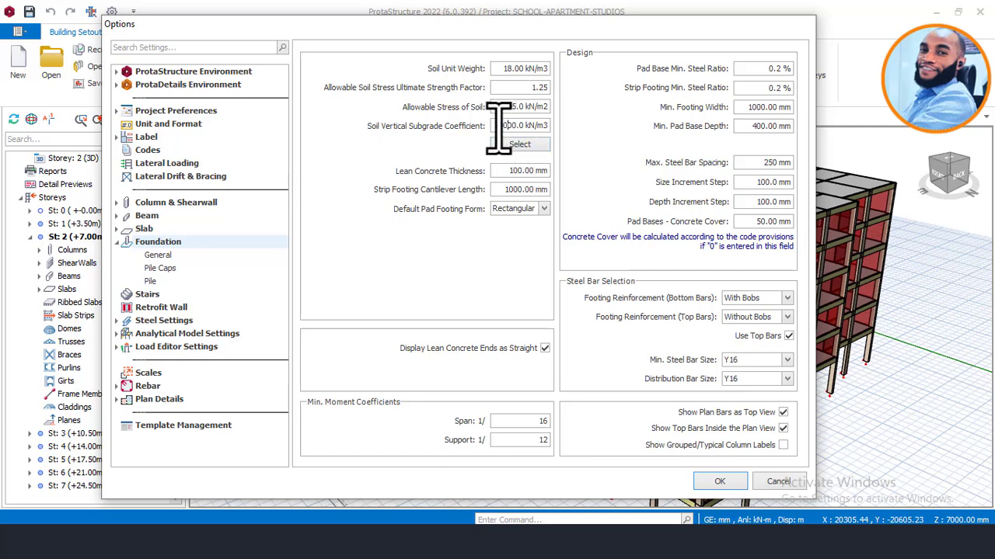
click(507, 126)
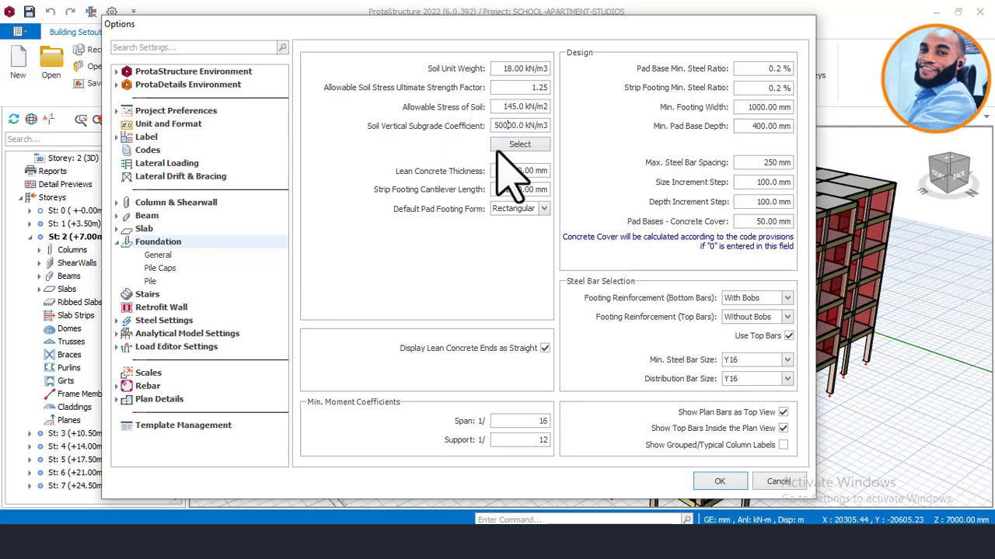
click(522, 146)
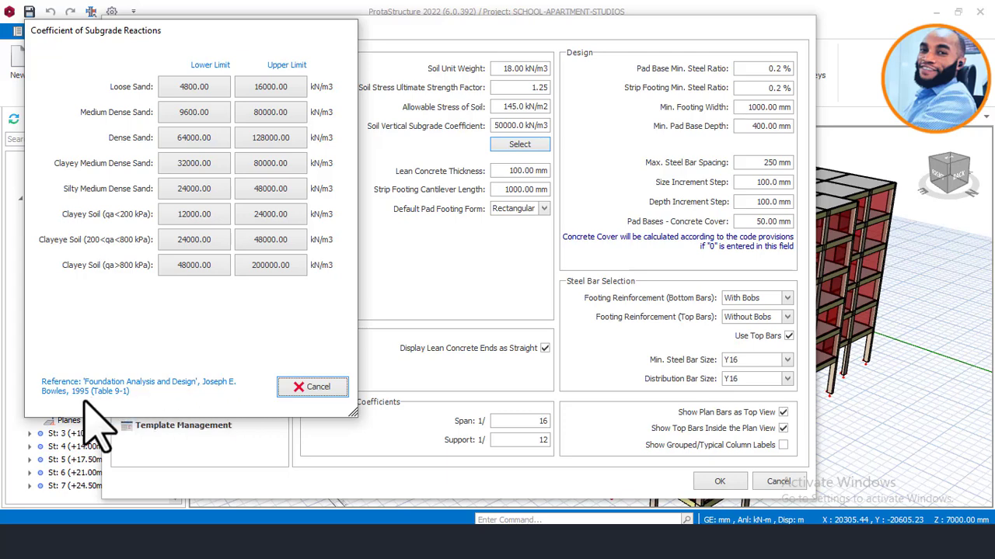
click(311, 387)
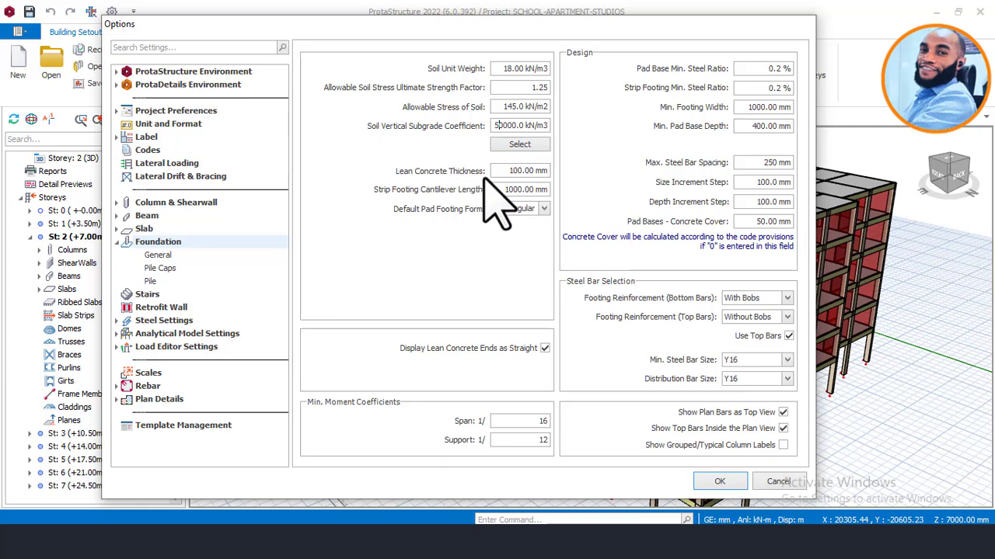
drag(511, 172, 551, 176)
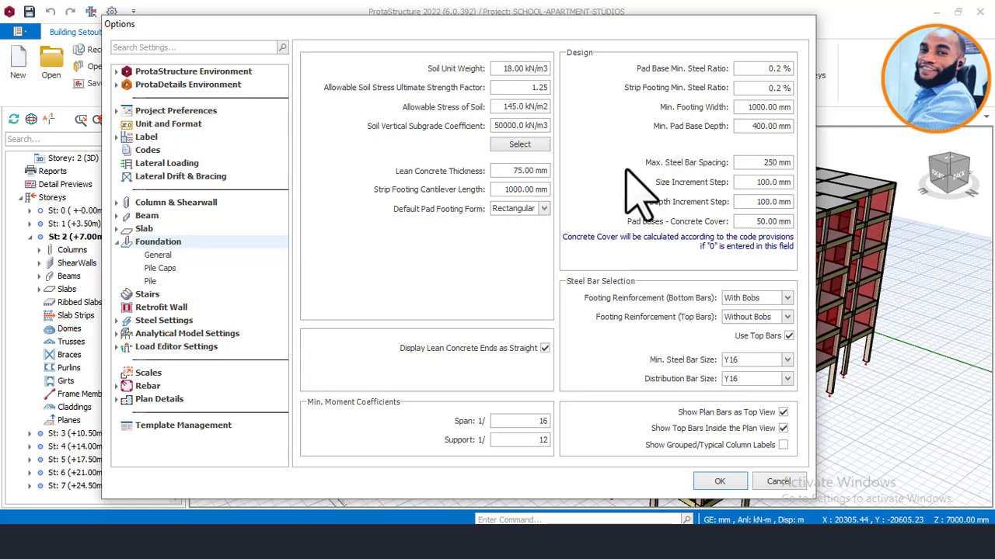
drag(533, 31, 477, 33)
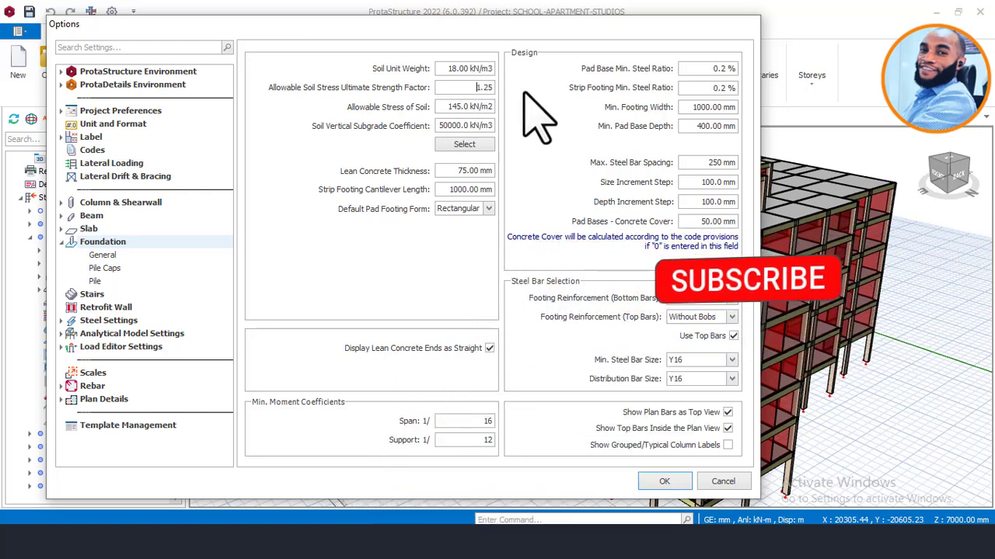
click(477, 87)
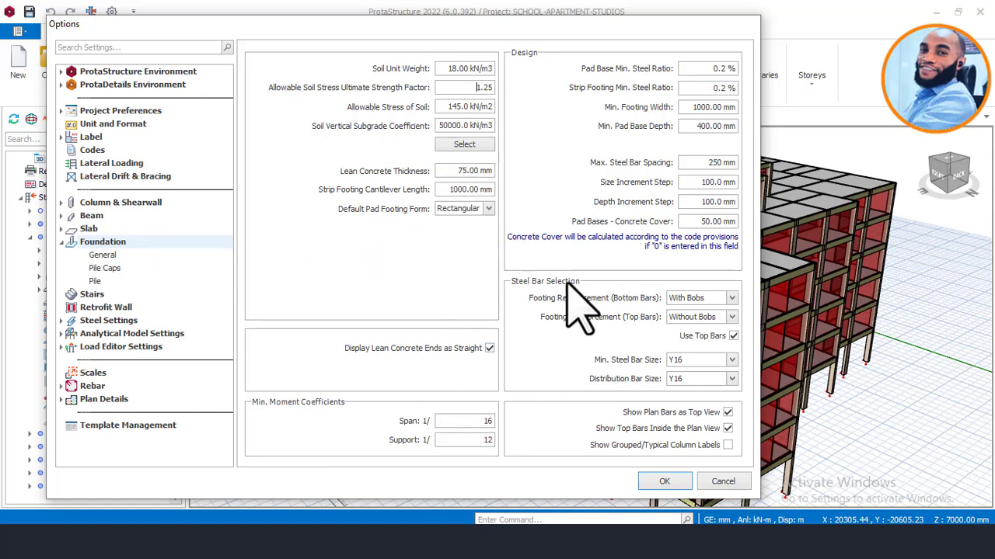
Accept the foundation options, reframe the 3D building, and switch to the St: 1 plan view.
click(640, 481)
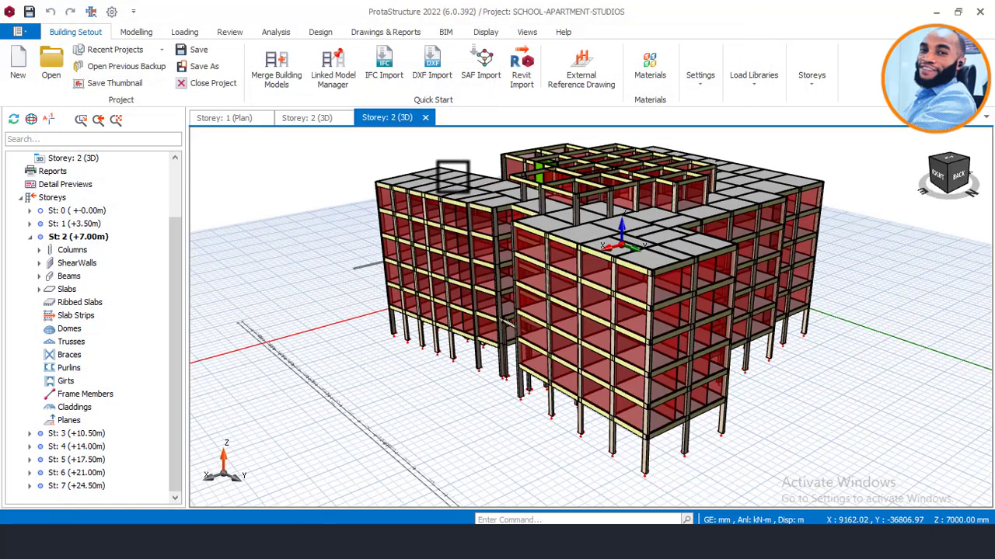
mouse_move(453, 183)
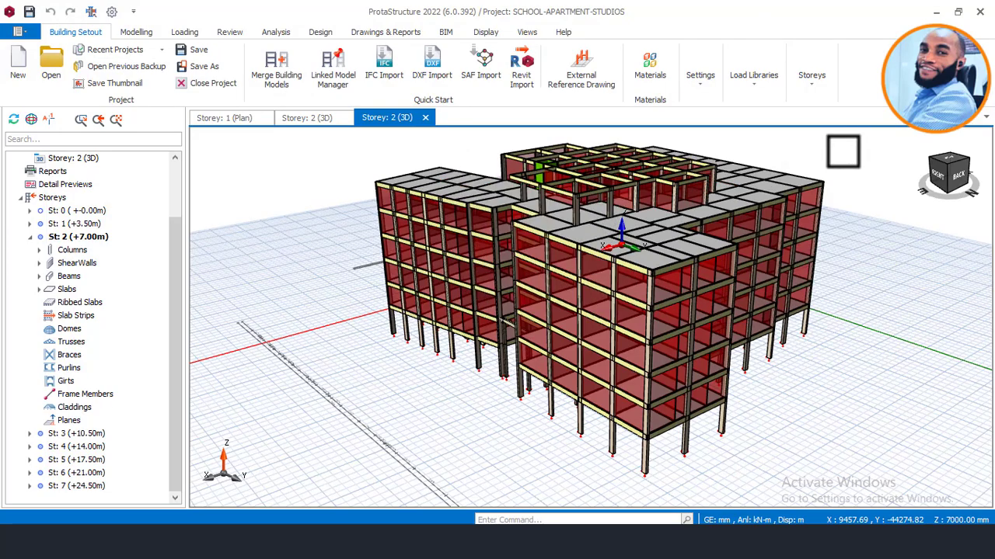
middle_drag(825, 219, 898, 210)
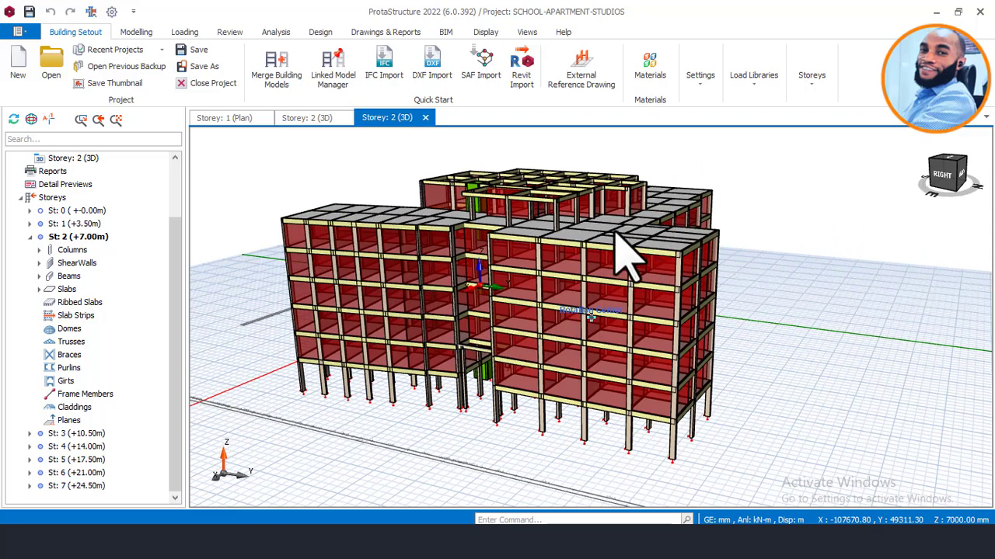
middle_drag(745, 204, 791, 207)
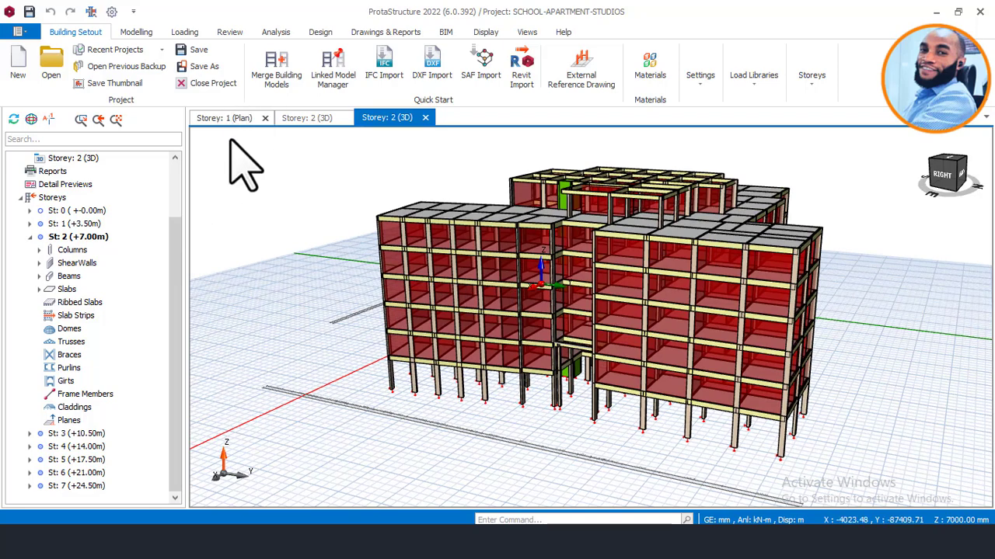
key(Page_Down)
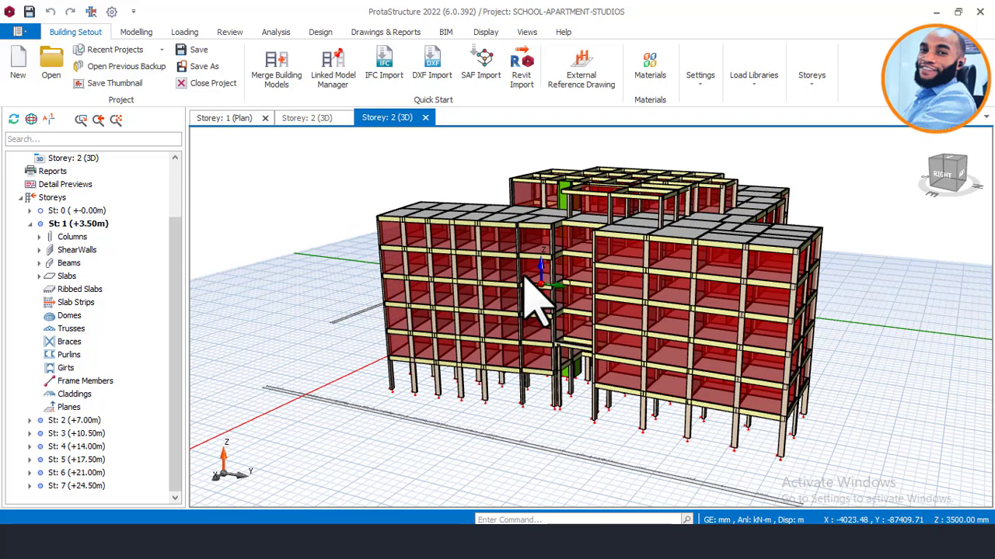
key(ctrl+Tab)
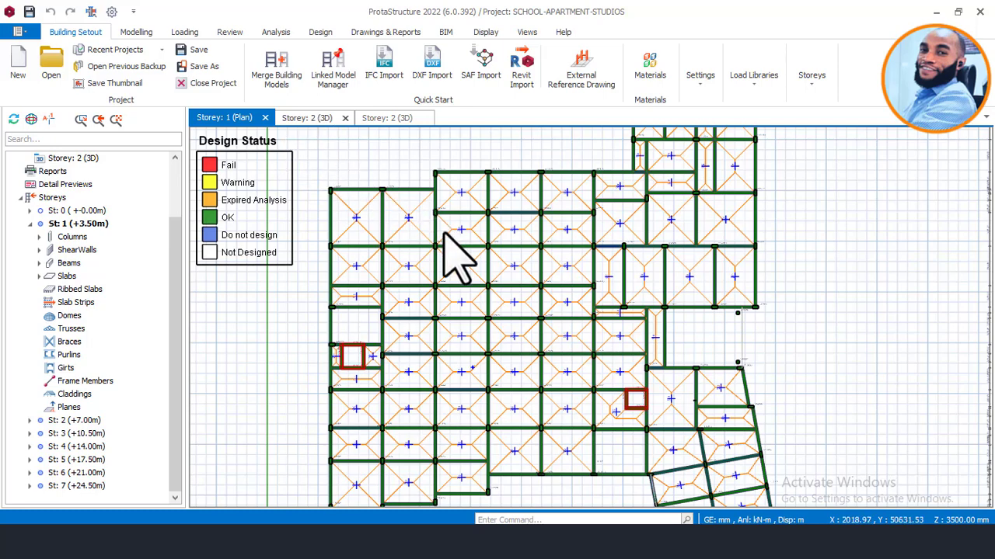
Make St: 2 active in its 3D view and orbit to the building's other side.
key(Page_Up)
key(ctrl+Tab)
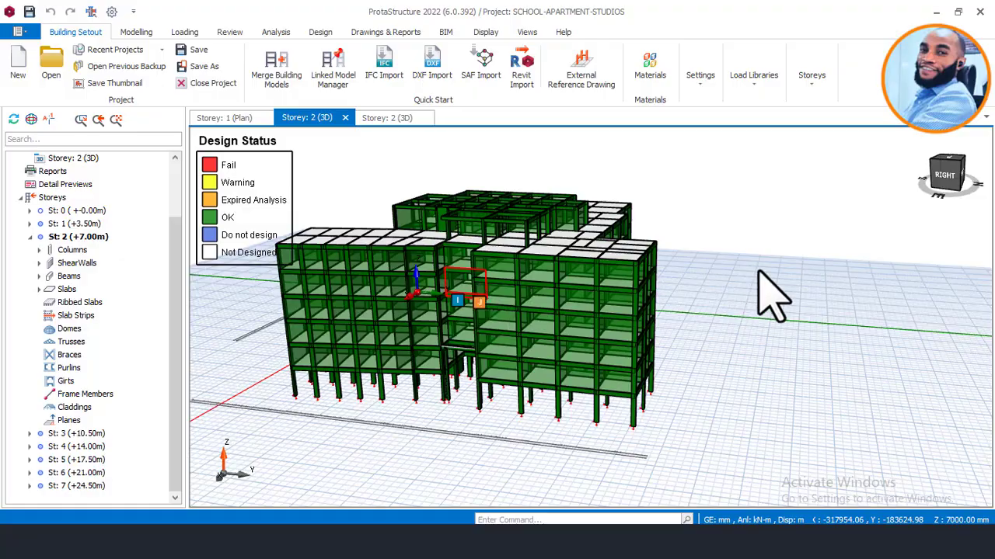
middle_drag(752, 271, 688, 245)
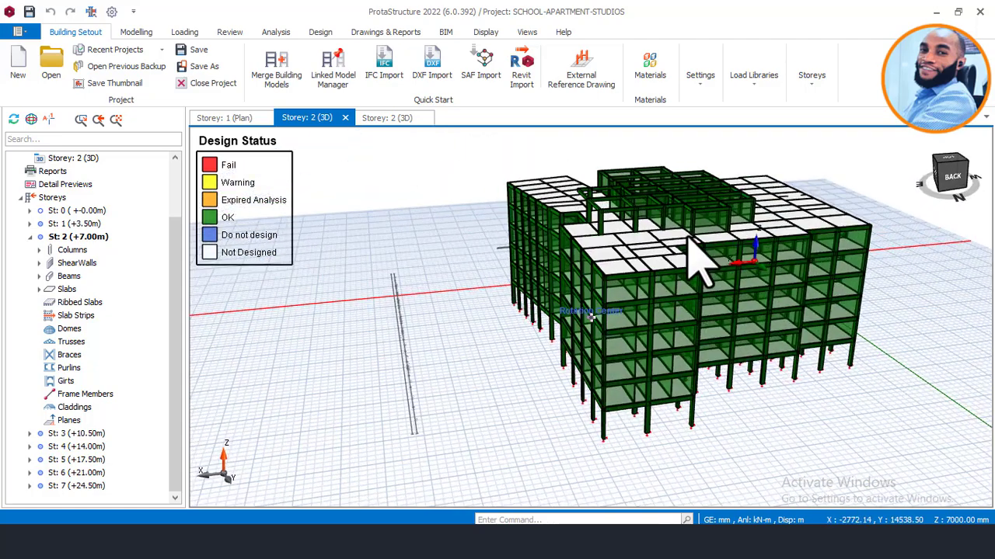
scroll(783, 260, up, 2)
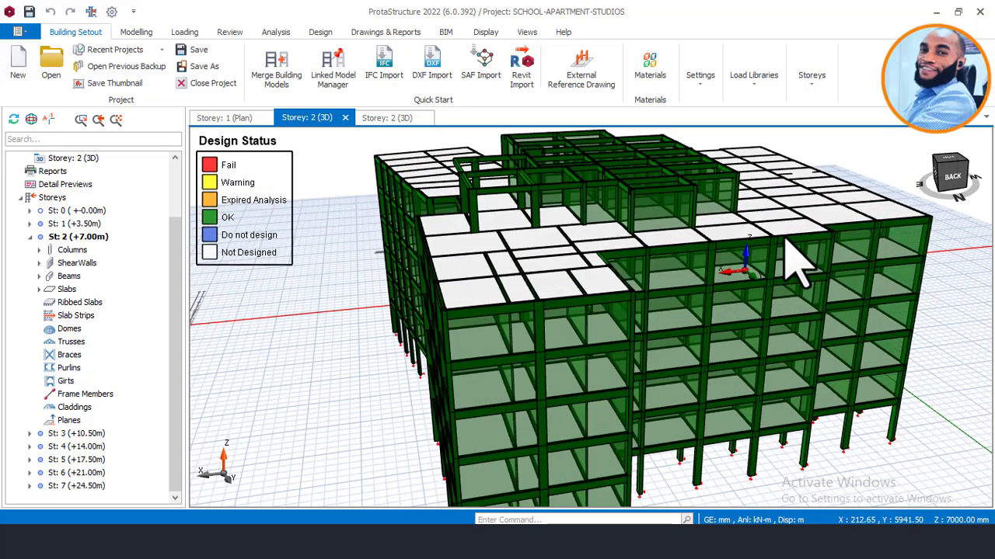
middle_drag(732, 244, 676, 243)
Inspect the building's back and top from elevated angles, then return to the Storey 1 plan.
middle_drag(694, 217, 799, 220)
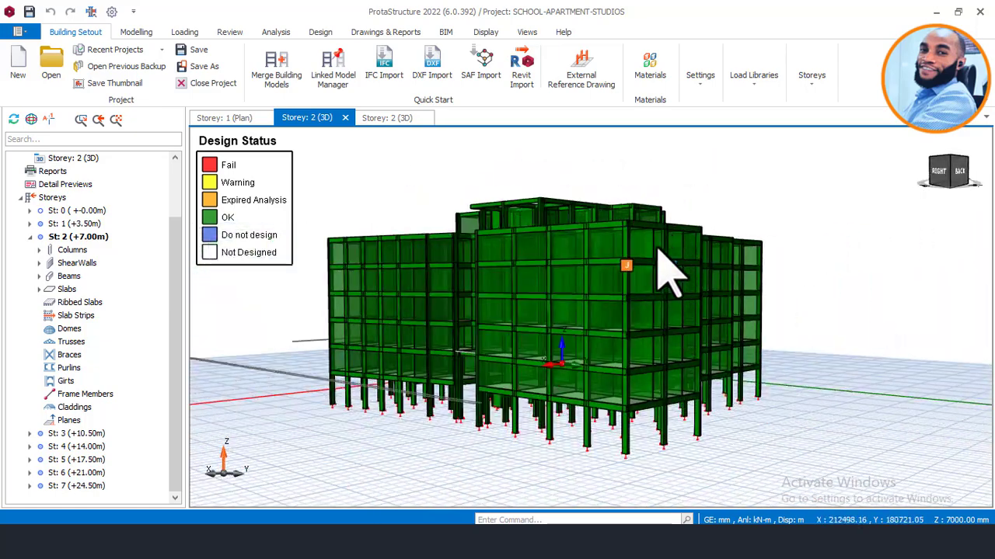
middle_drag(575, 408, 792, 299)
middle_drag(614, 311, 636, 268)
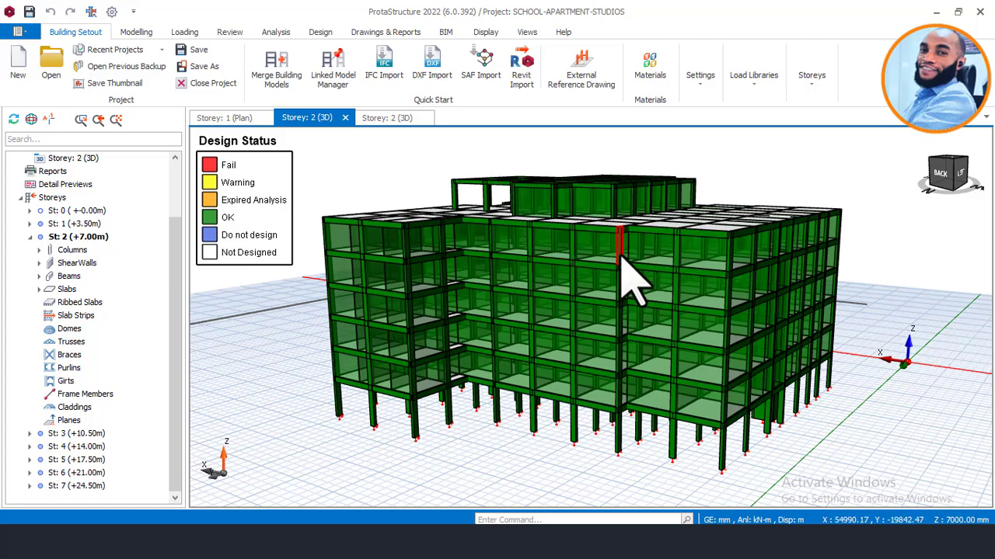
middle_drag(722, 211, 680, 202)
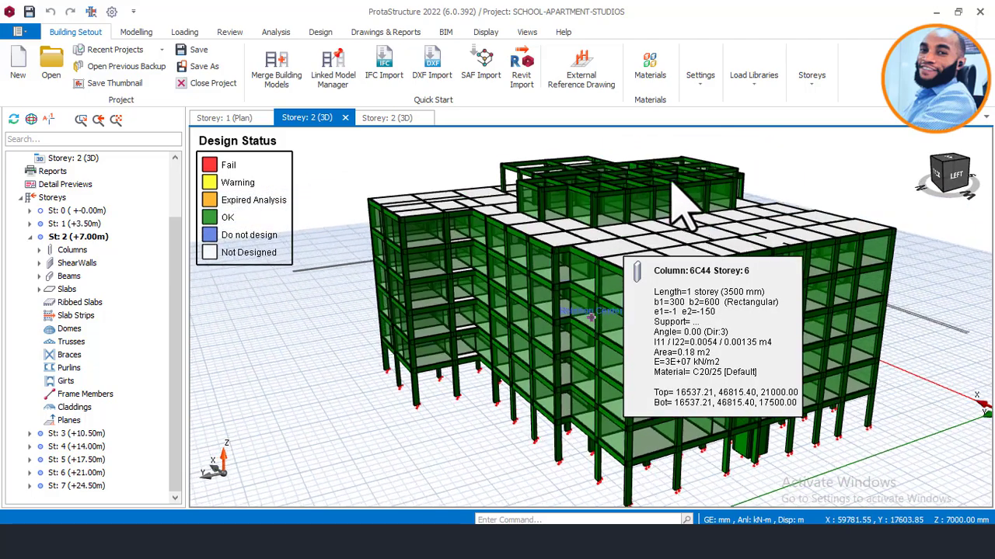
click(240, 123)
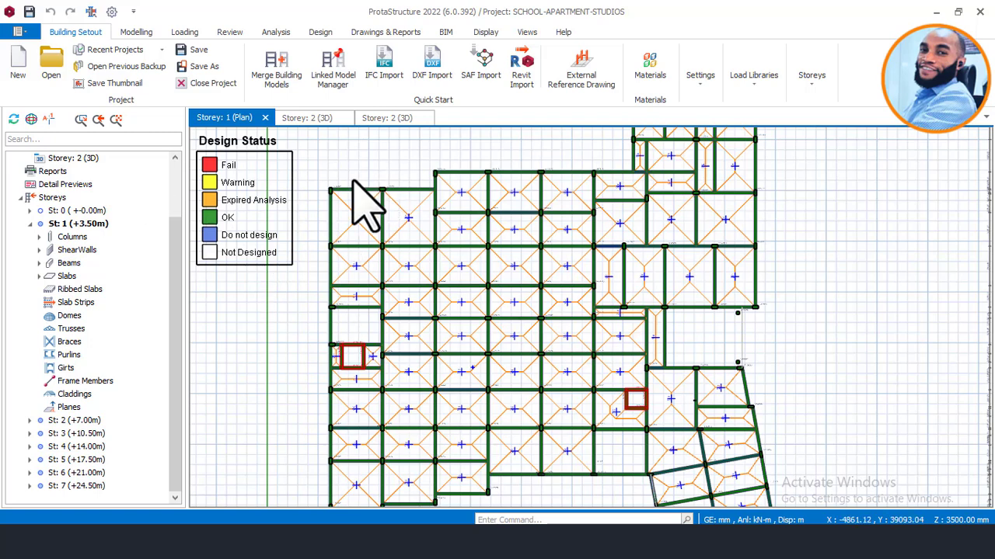
Set the Visual Interrogation recolouring criterion to None for the Storey 1 plan.
click(483, 34)
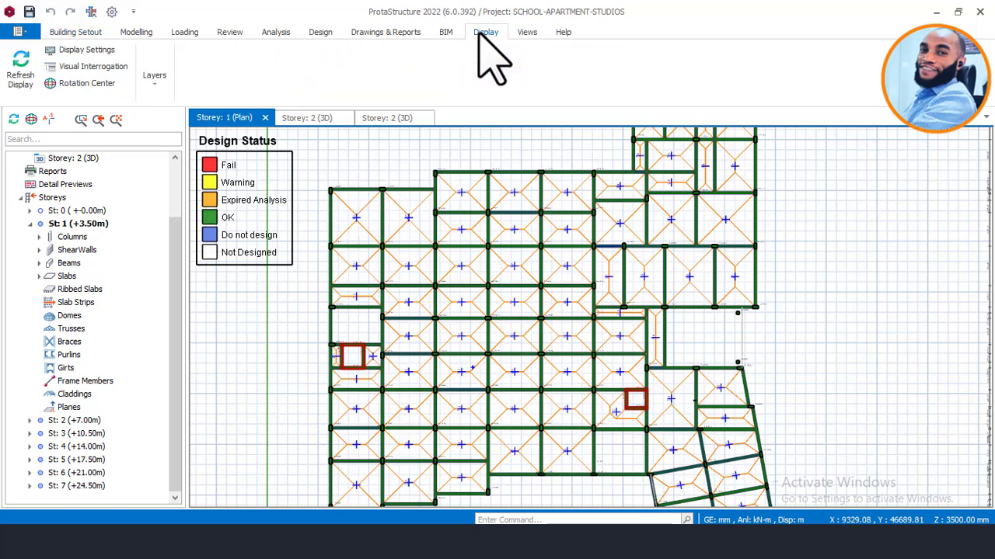
click(78, 70)
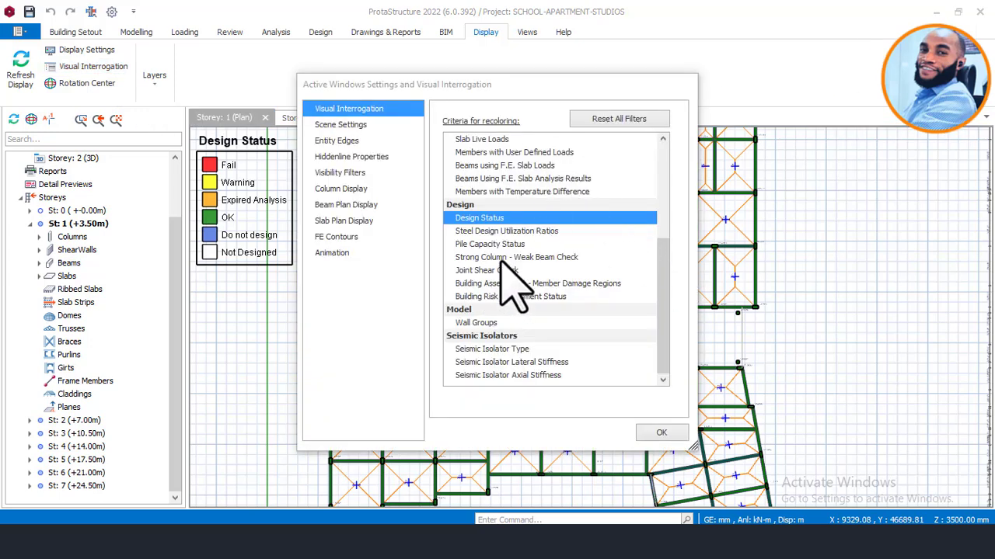
scroll(506, 233, up, 5)
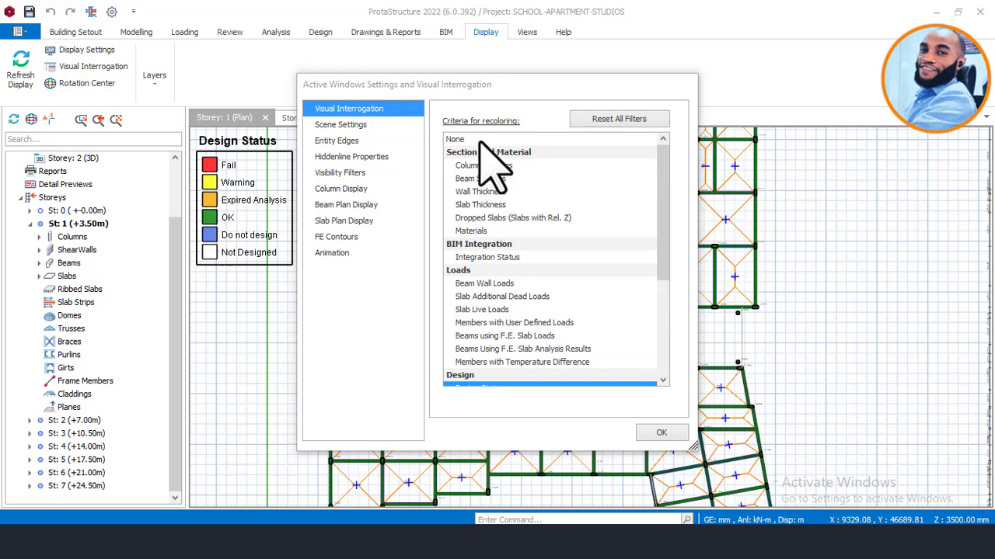
click(481, 139)
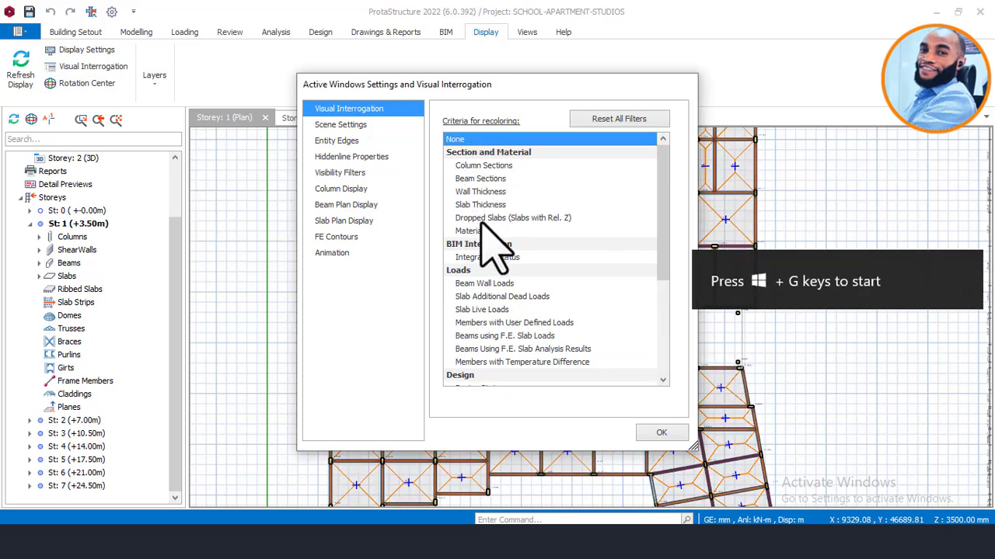
scroll(488, 272, down, 3)
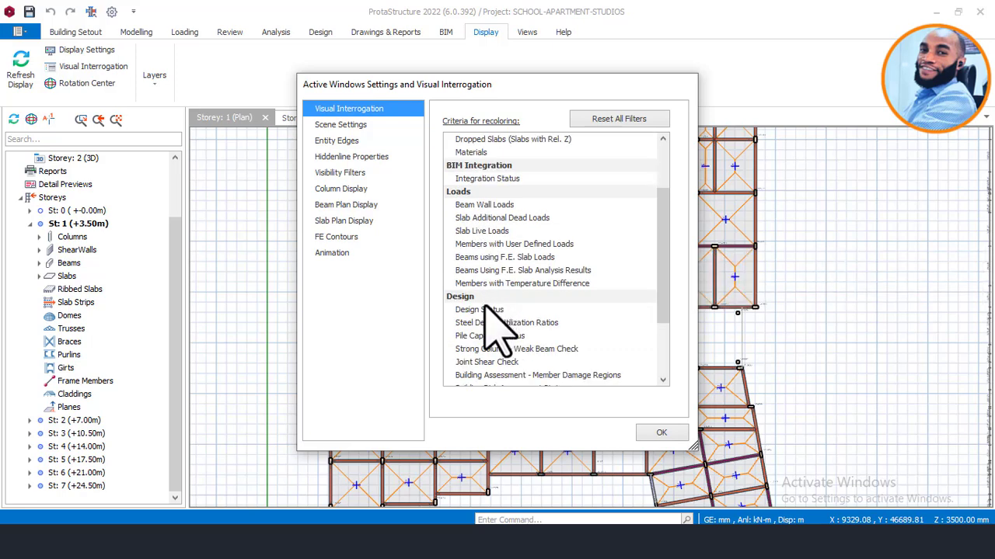
scroll(489, 204, up, 1)
scroll(497, 214, up, 1)
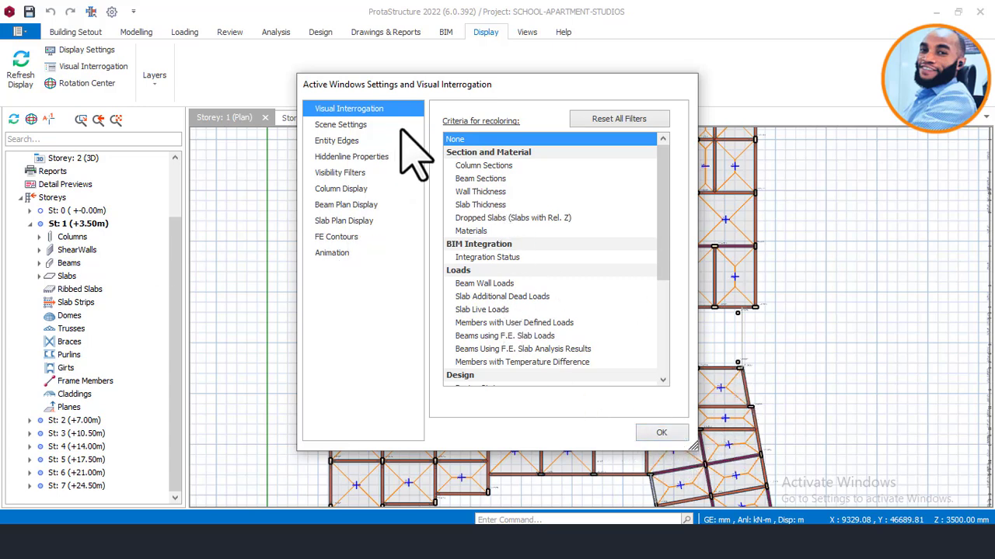
click(669, 433)
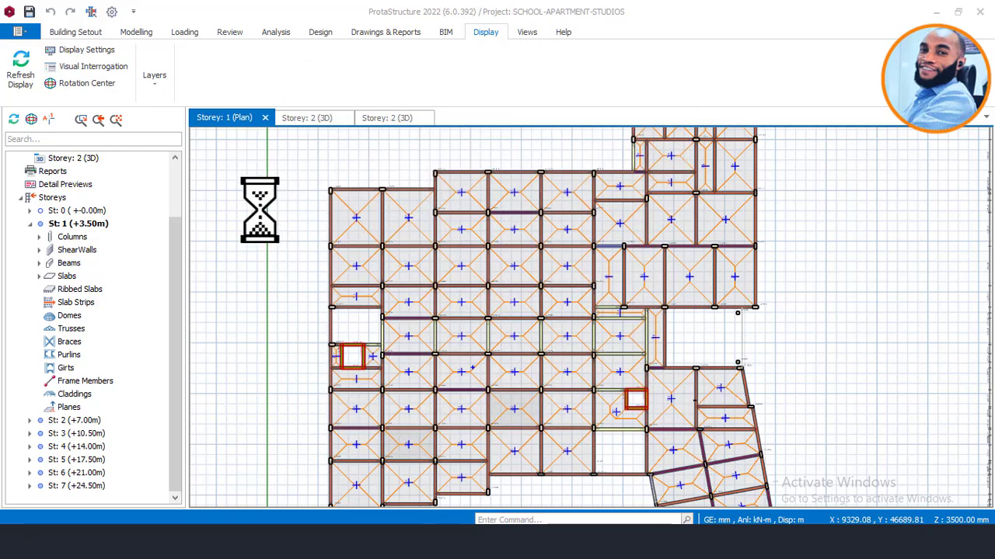
scroll(267, 167, up, 3)
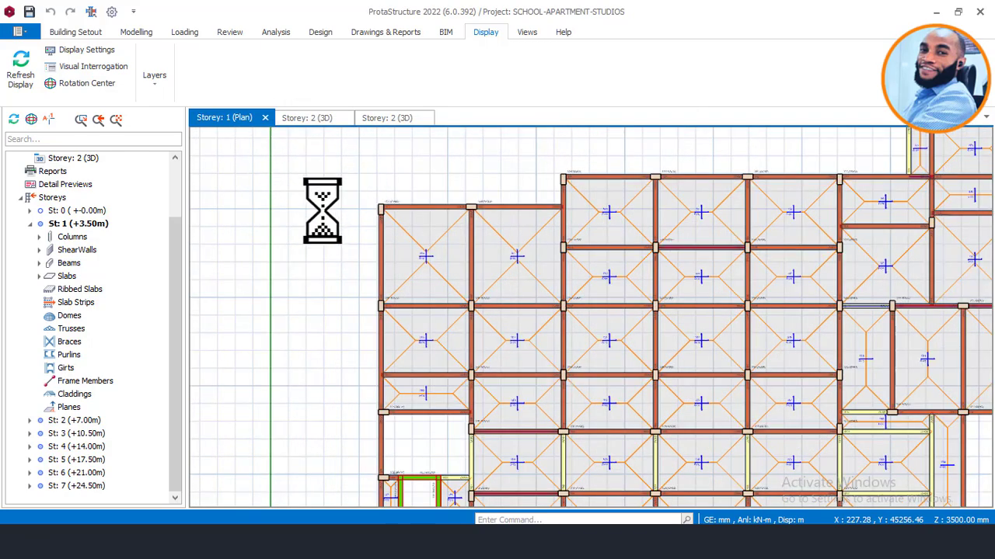
scroll(321, 210, up, 1)
scroll(349, 195, down, 2)
middle_drag(706, 160, 588, 284)
scroll(719, 196, up, 2)
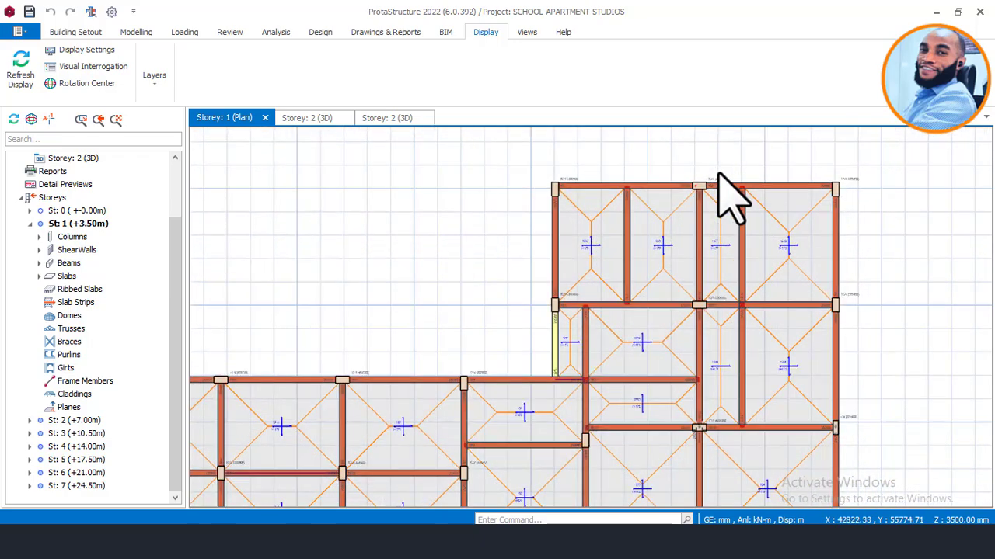
scroll(676, 196, up, 2)
scroll(665, 185, down, 3)
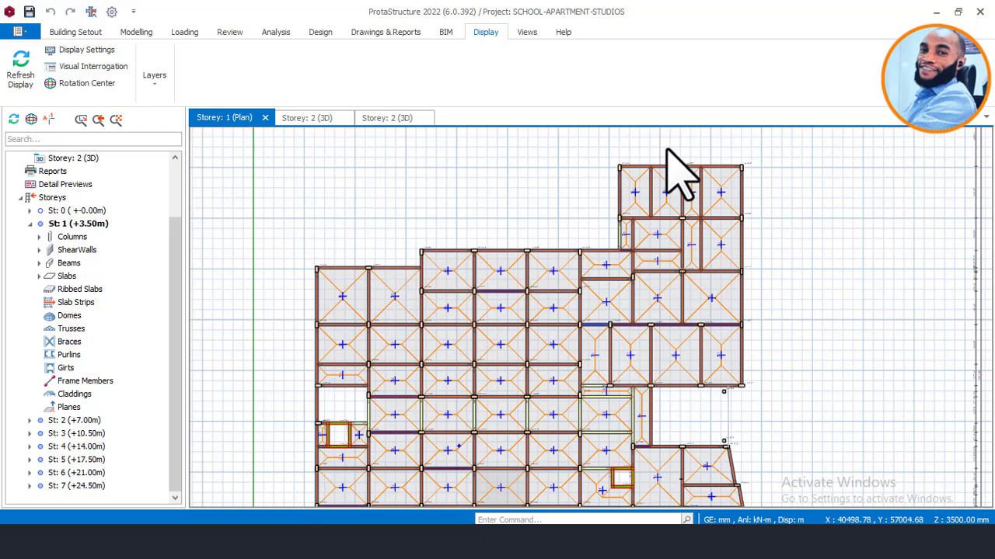
scroll(696, 214, down, 1)
scroll(621, 221, up, 1)
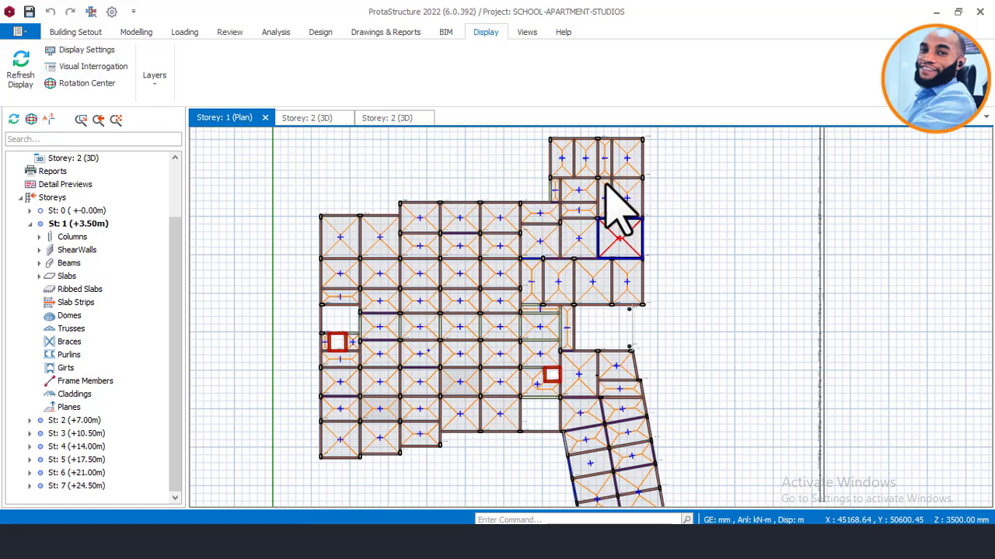
scroll(544, 355, up, 2)
scroll(703, 279, down, 1)
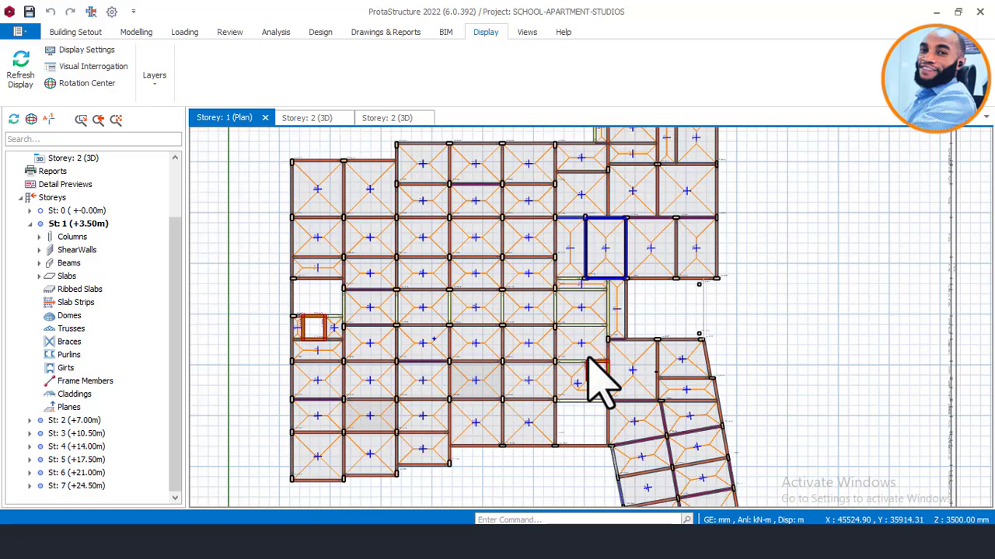
middle_drag(595, 366, 577, 288)
scroll(477, 310, up, 1)
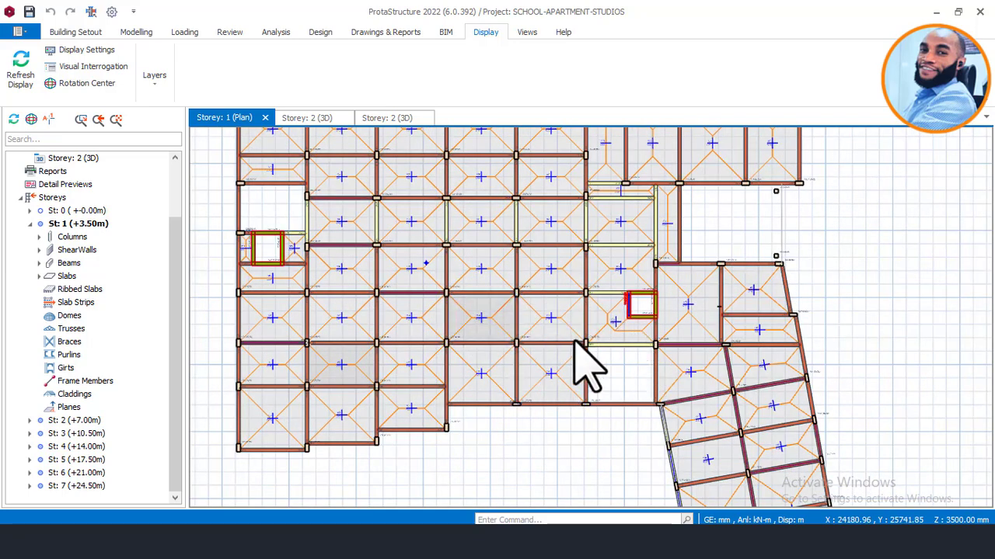
scroll(573, 366, down, 1)
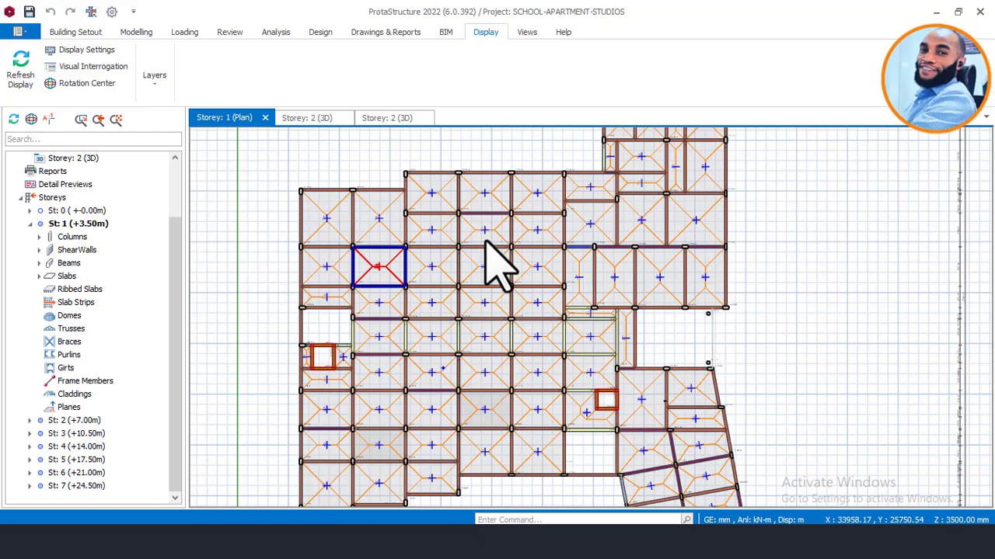
middle_drag(657, 205, 672, 263)
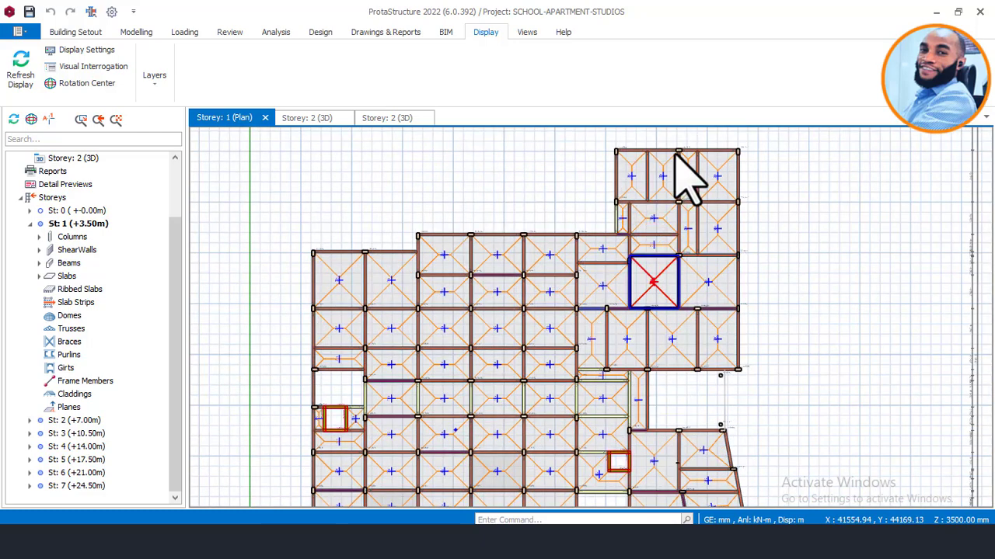
scroll(677, 166, up, 5)
scroll(715, 167, down, 4)
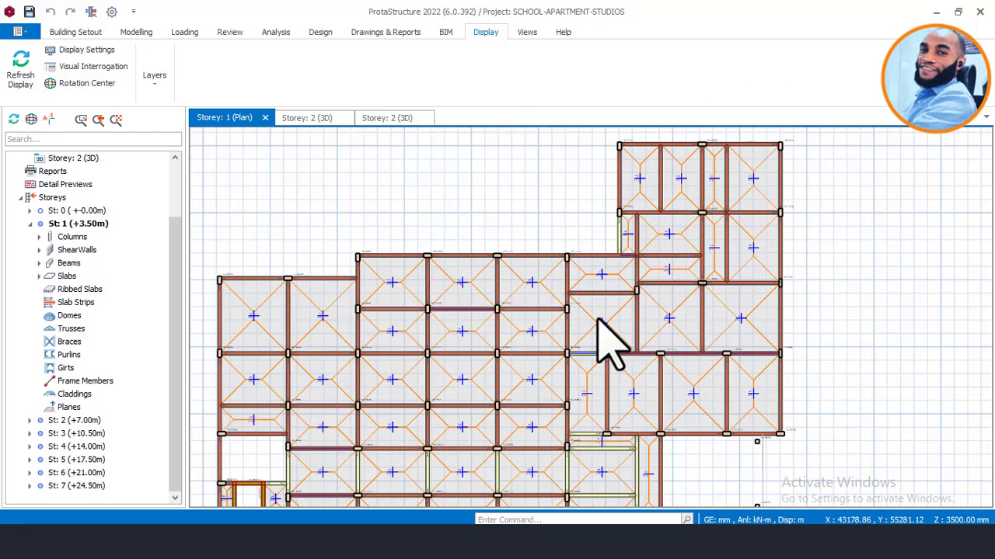
Open the St: 0 plan and centre its ground-level columns.
click(80, 210)
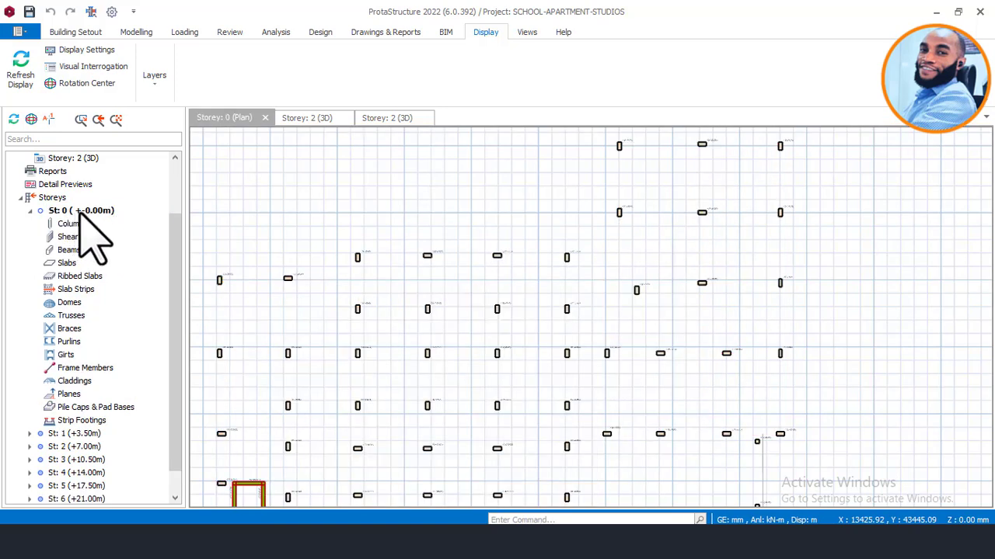
scroll(583, 224, down, 1)
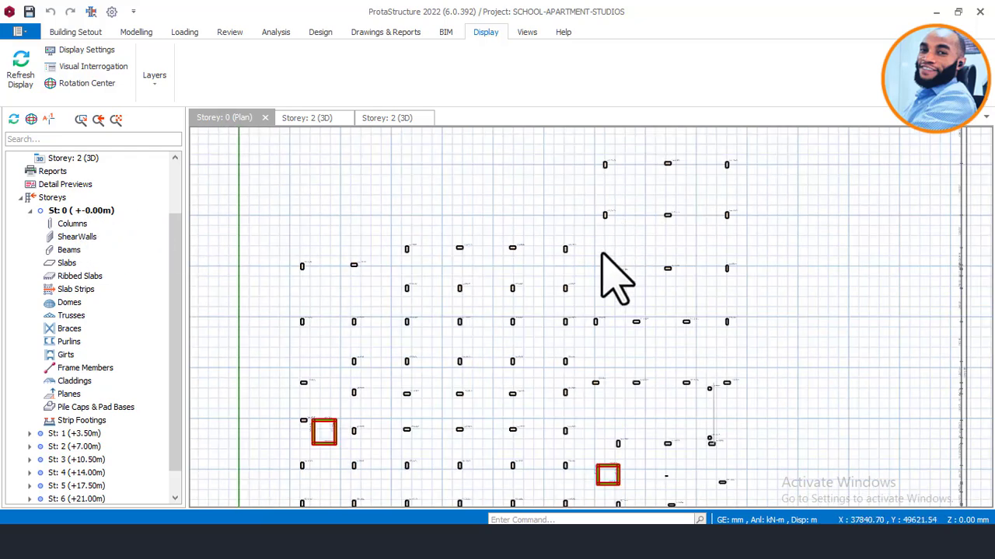
scroll(555, 371, up, 3)
middle_drag(503, 271, 630, 278)
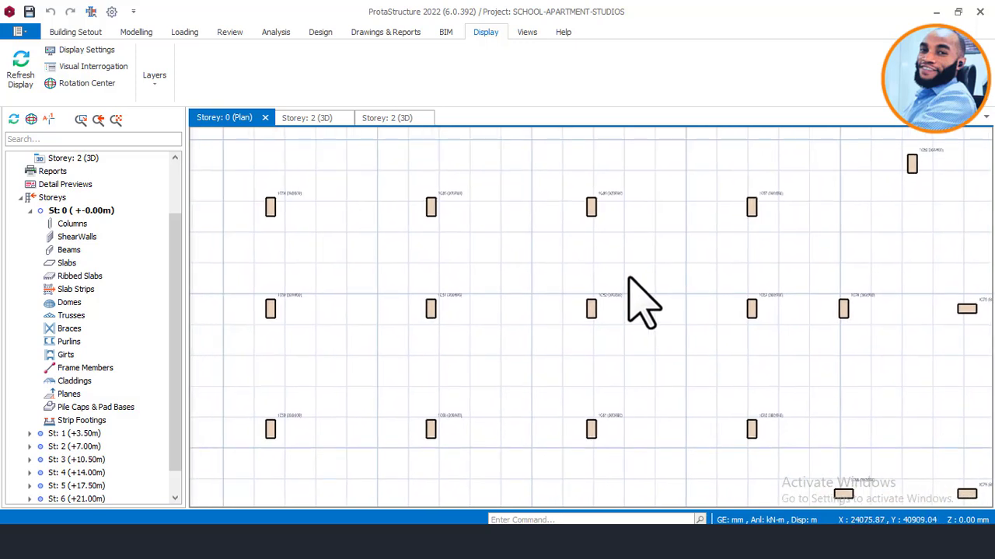
Turn on the Axes display layer so the grid lines appear on the plan.
click(154, 80)
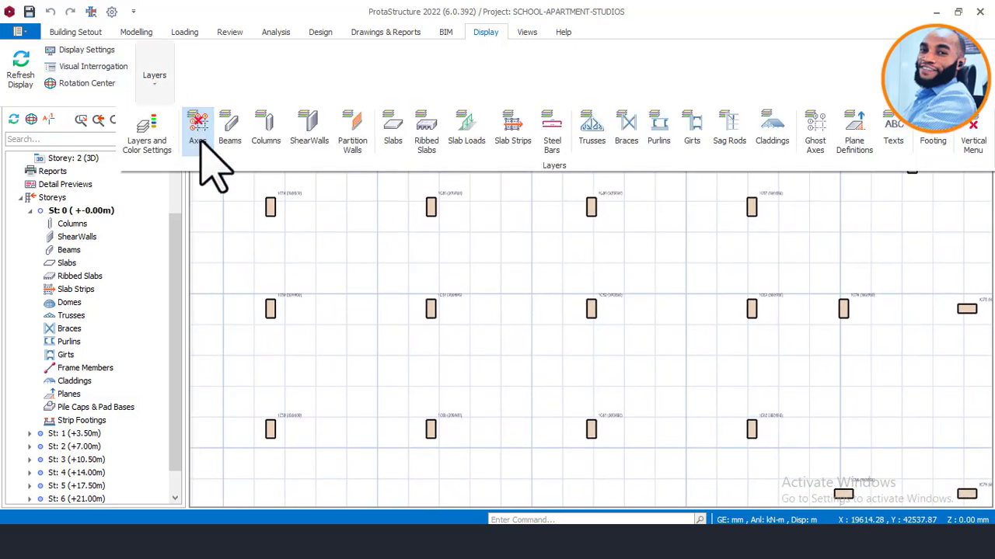
click(196, 134)
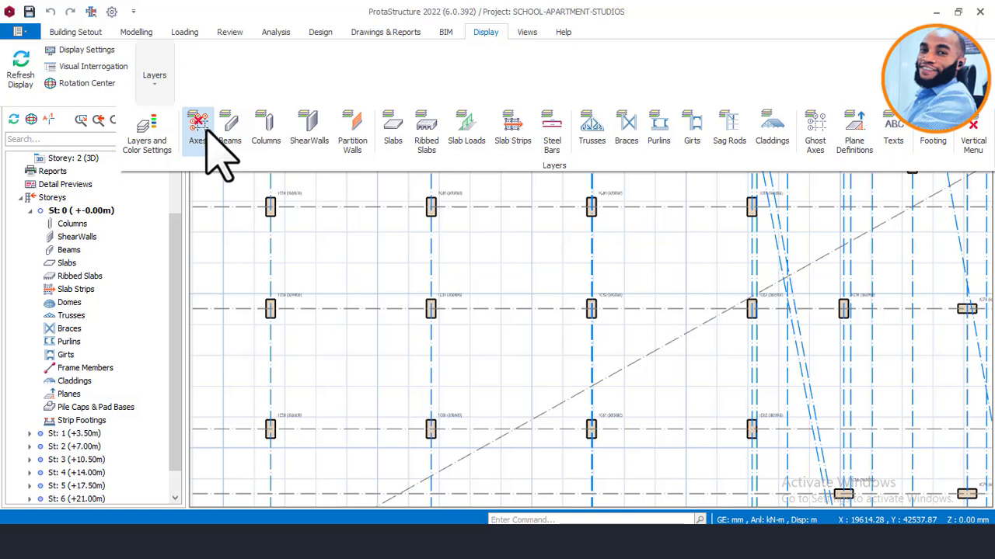
click(490, 245)
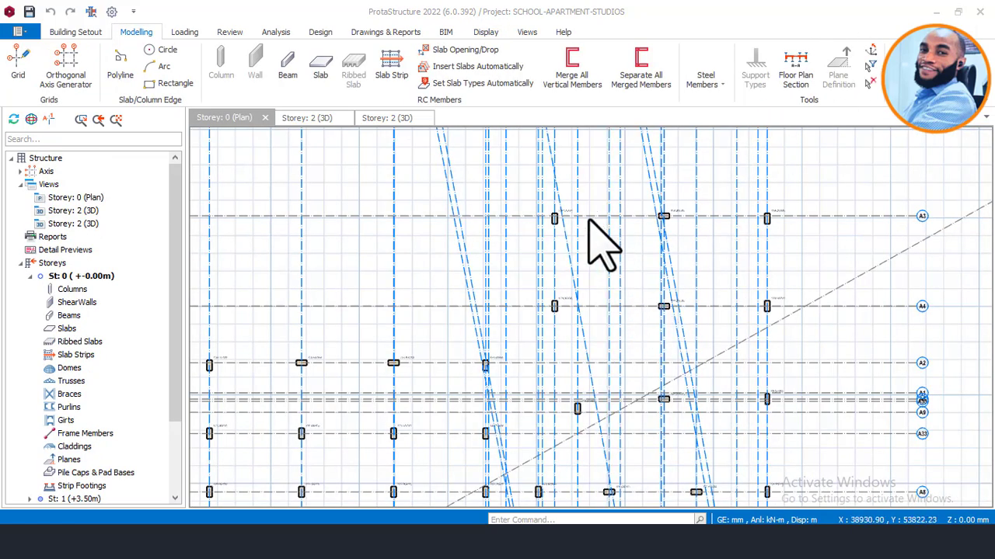
scroll(548, 233, up, 3)
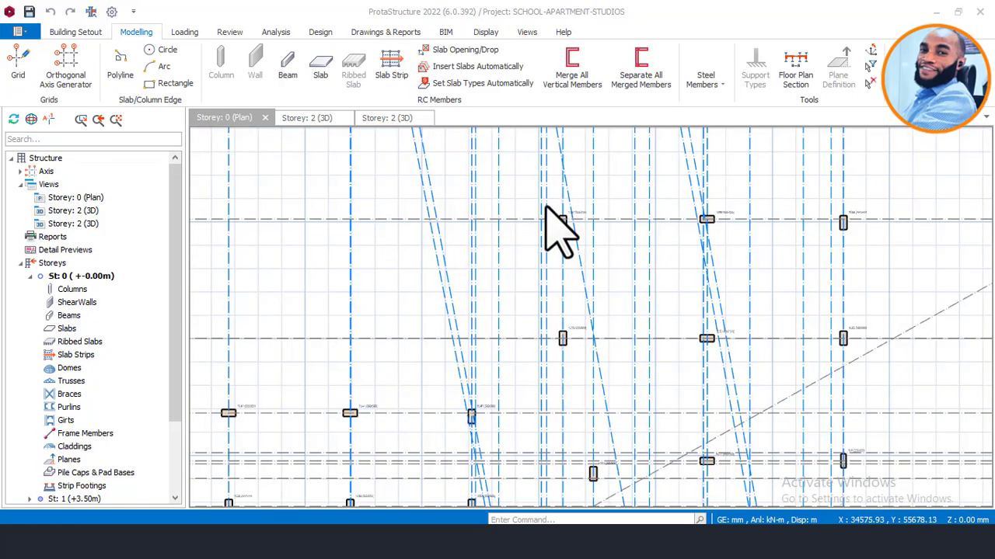
Bring axes A1–A4 into view and start beam insertion with b 250 mm, h 500 mm.
middle_drag(614, 203, 553, 191)
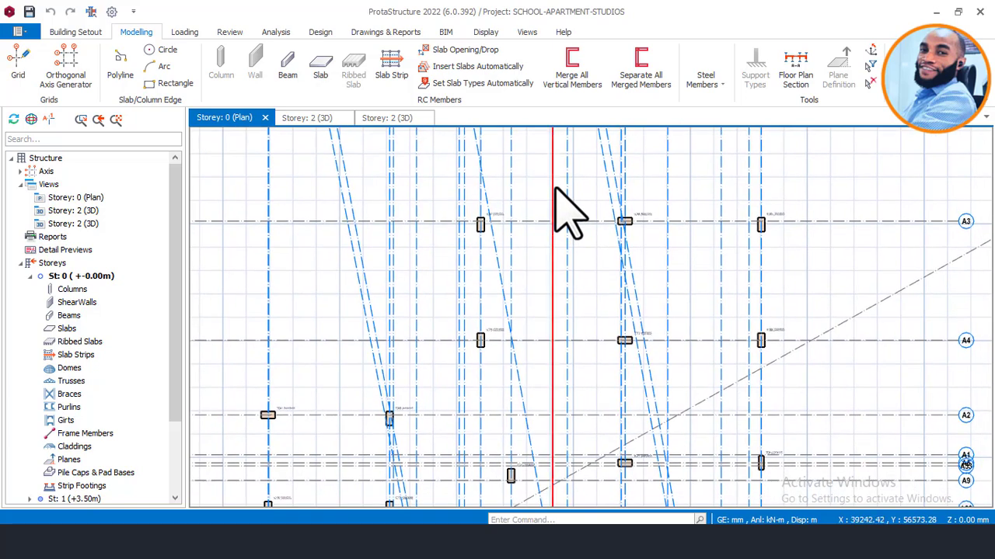
scroll(482, 223, up, 1)
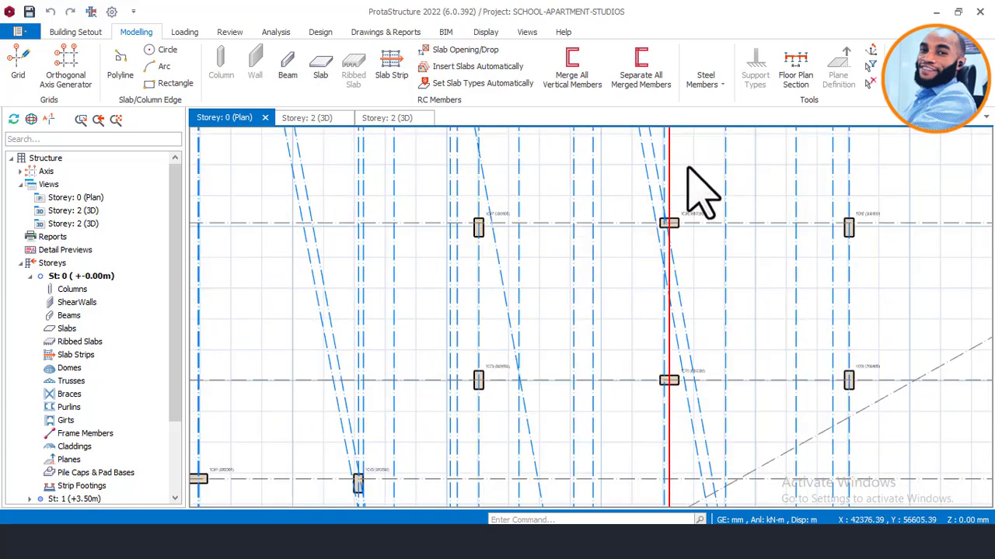
click(289, 68)
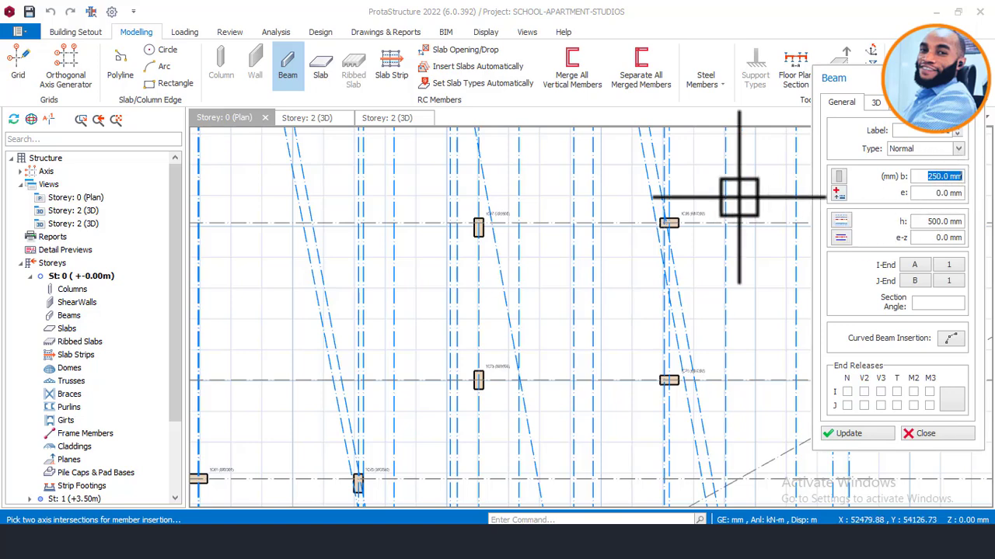
scroll(688, 216, up, 4)
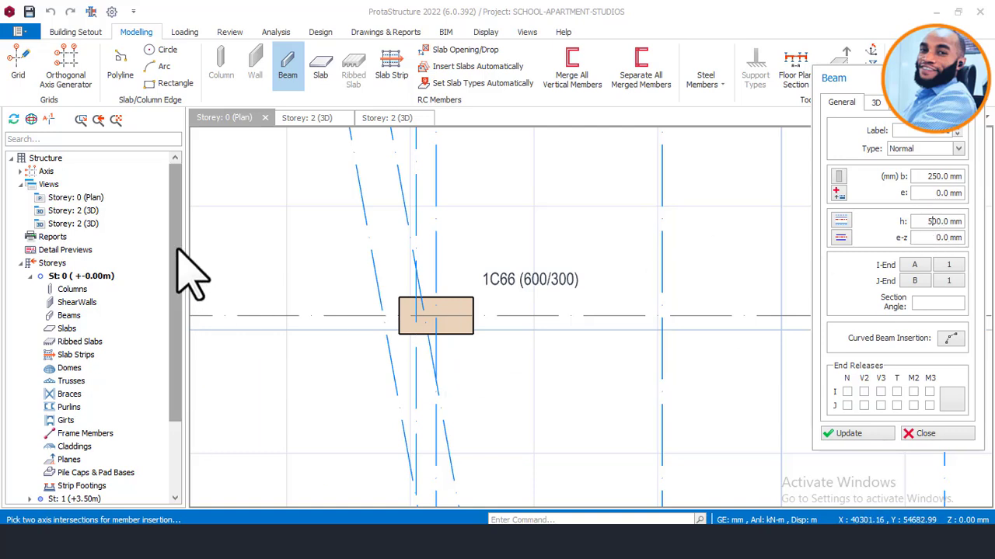
drag(178, 255, 184, 373)
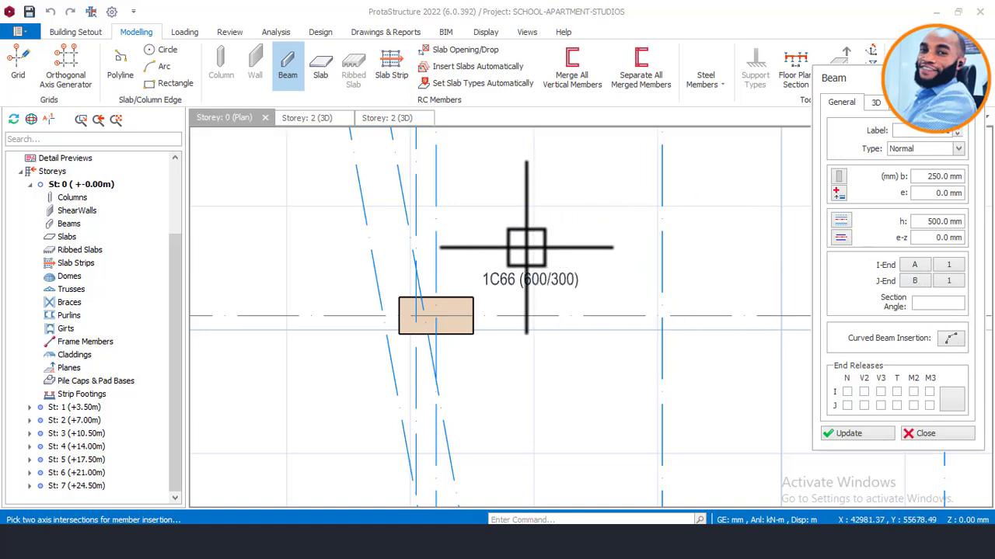
scroll(526, 248, down, 1)
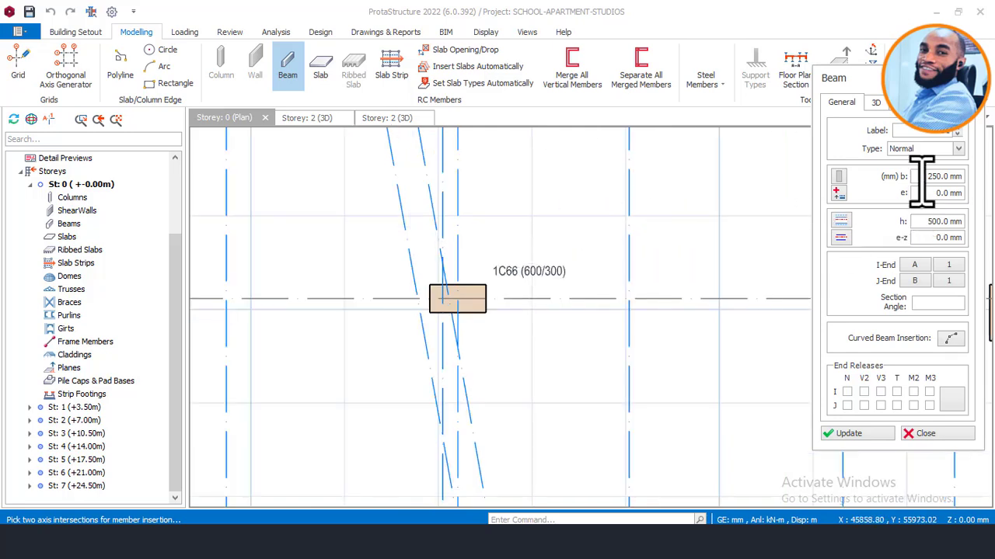
Change the beam depth h to 2200 mm, keeping the 250 mm width.
click(931, 222)
text(2)
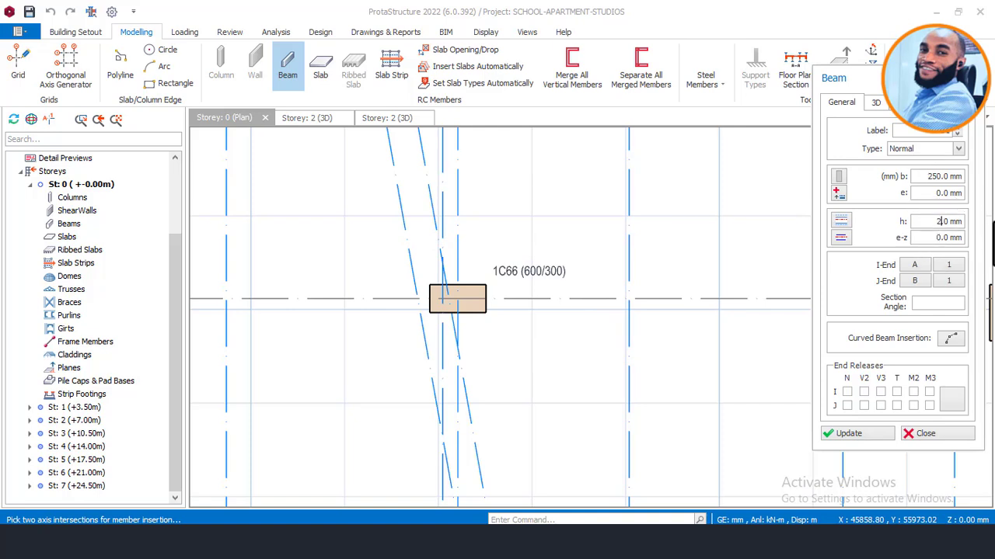
text(200)
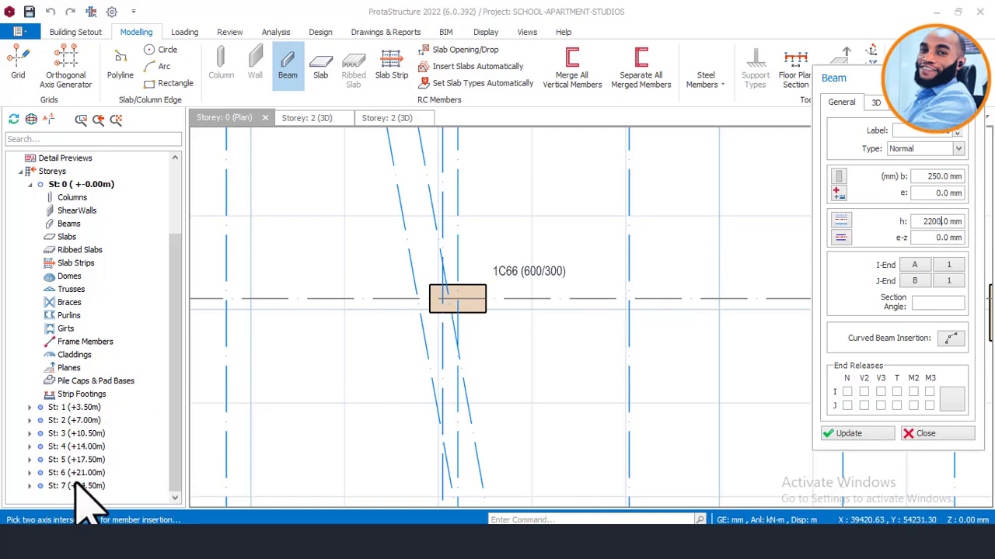
click(937, 237)
scroll(551, 293, down, 1)
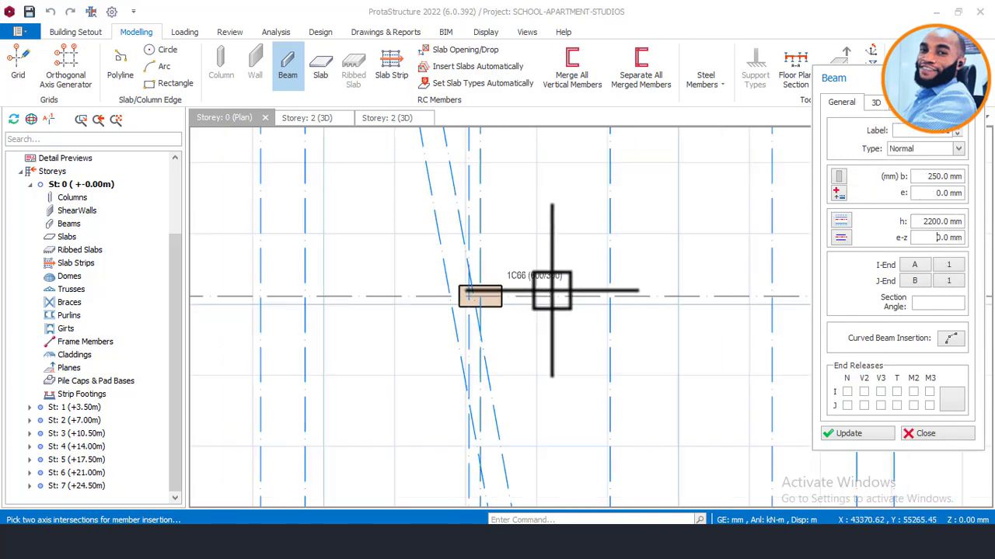
click(876, 102)
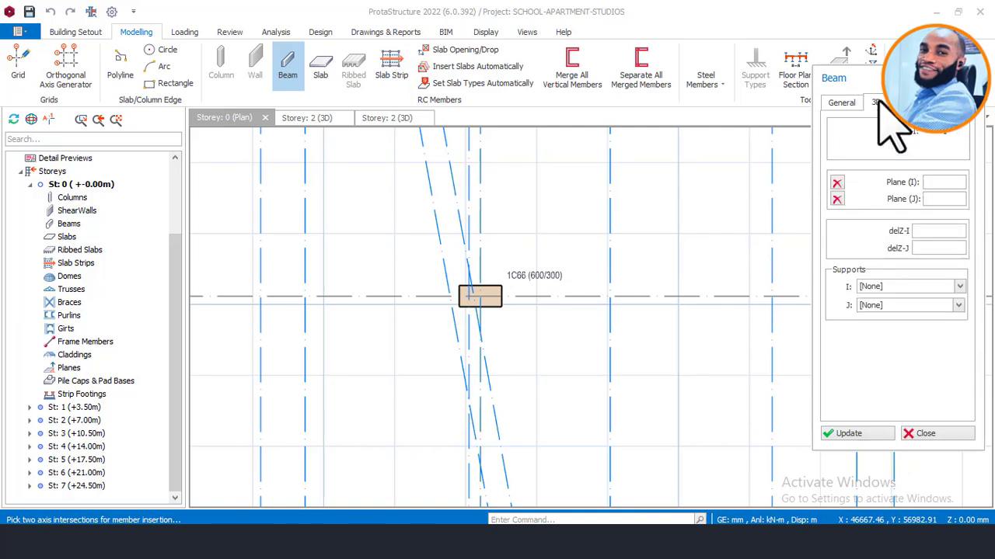
click(840, 102)
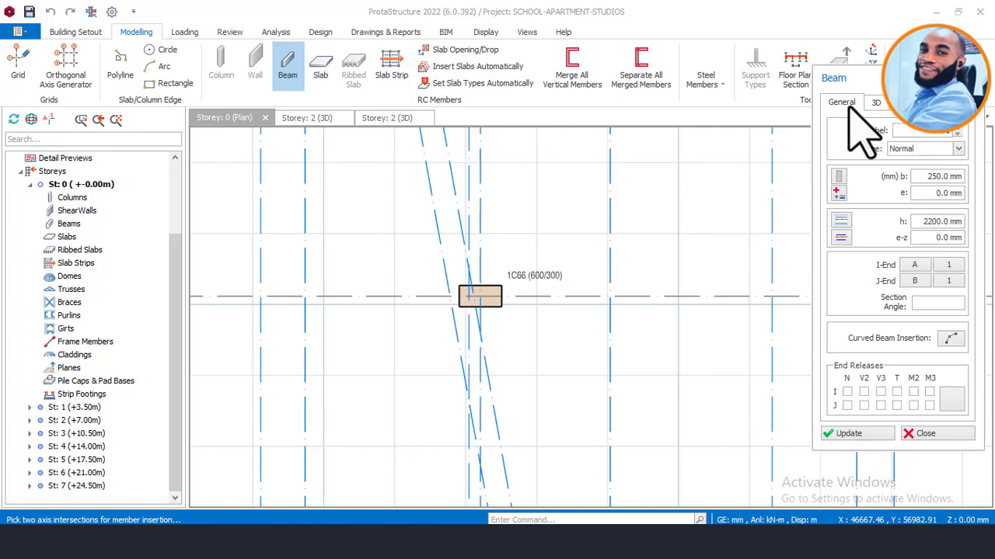
Confirm the Beam panel width is set to 250 mm before drawing.
click(937, 177)
scroll(376, 286, down, 1)
scroll(376, 286, down, 1)
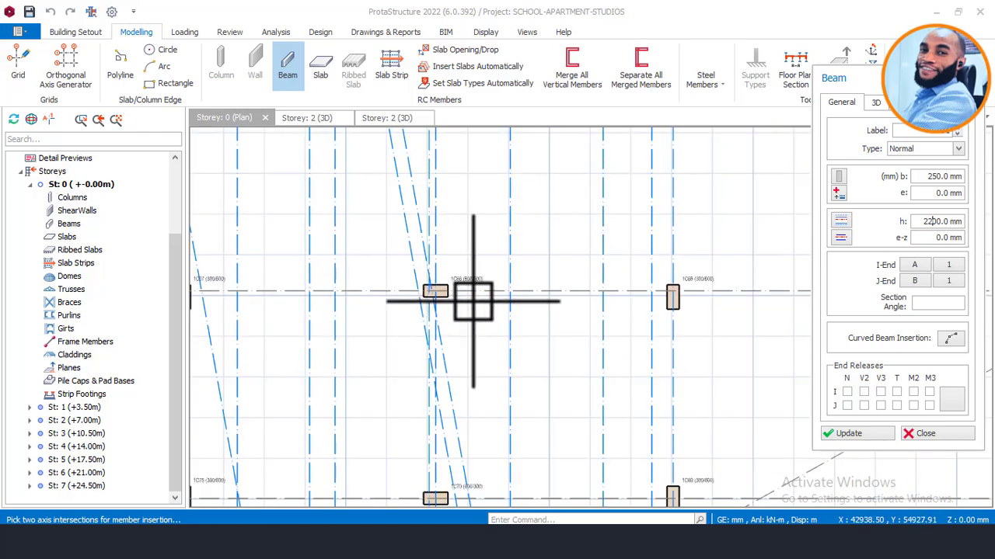
scroll(422, 288, up, 2)
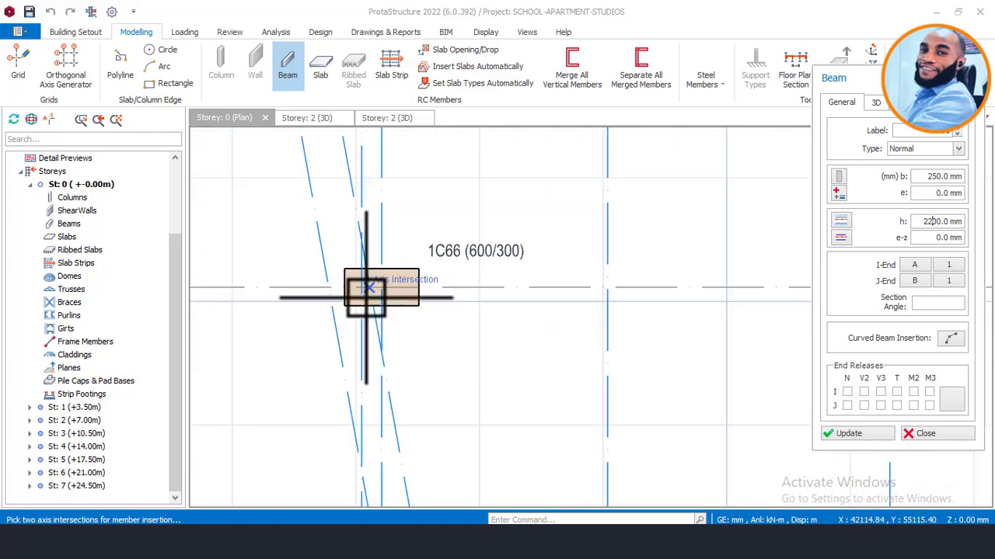
scroll(501, 245, down, 2)
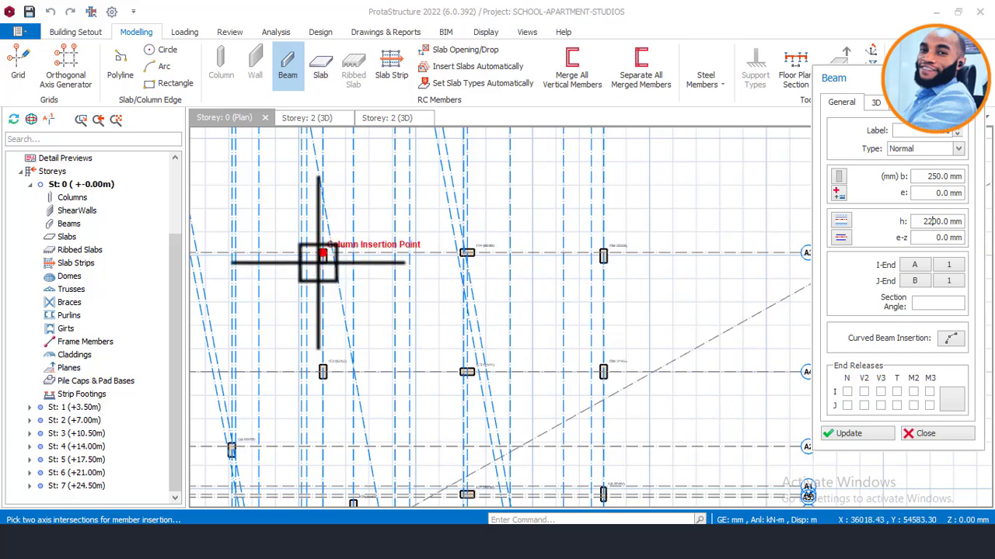
scroll(323, 246, up, 2)
scroll(324, 255, up, 1)
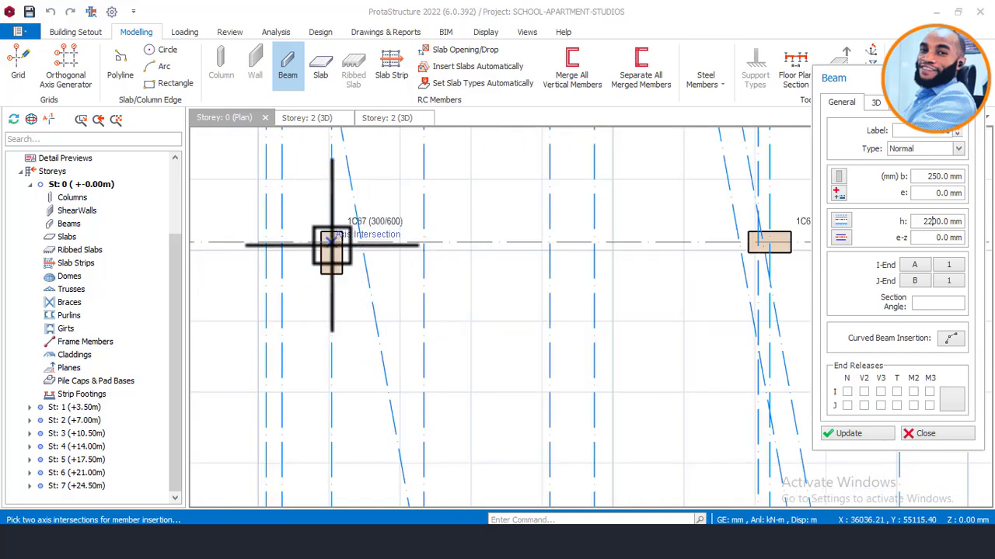
Draw a 250×2200 mm foundation beam from column 1C67 to column 1C66.
click(331, 243)
scroll(346, 303, down, 2)
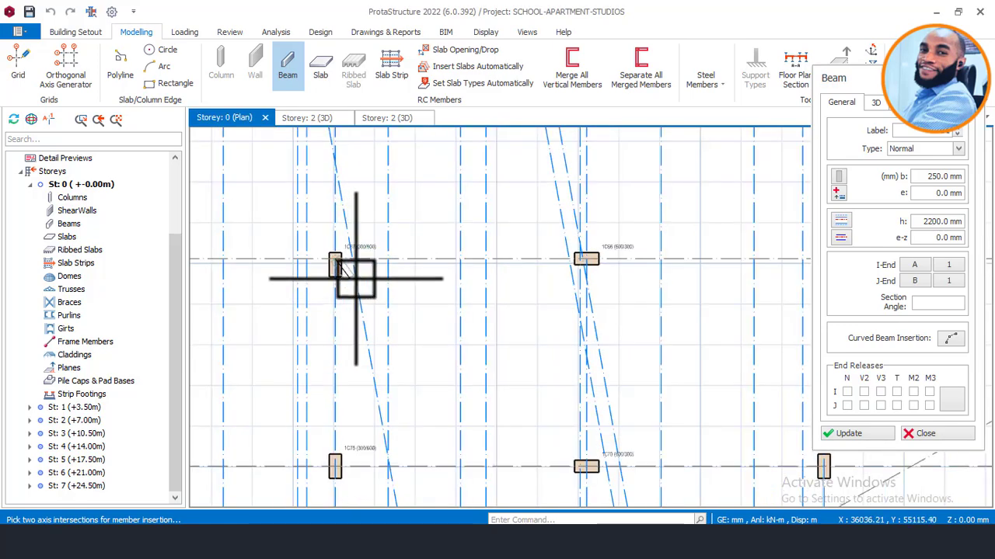
scroll(559, 276, up, 1)
scroll(570, 272, up, 2)
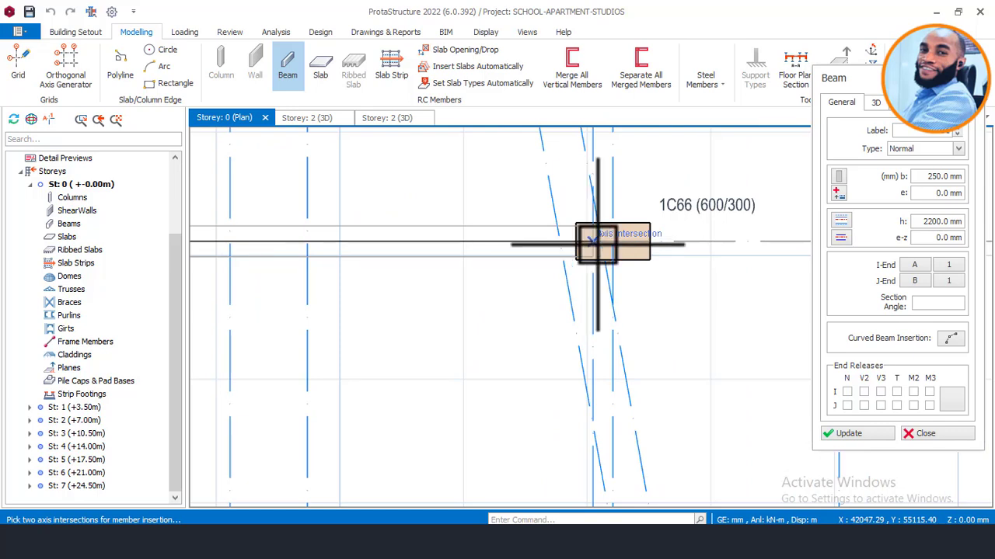
scroll(593, 242, up, 2)
click(602, 240)
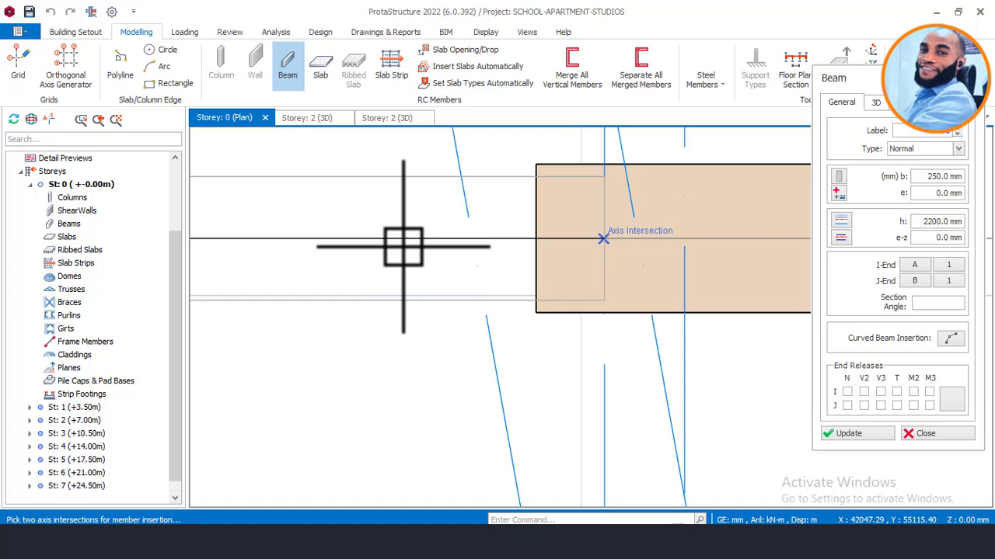
click(603, 239)
scroll(493, 241, down, 5)
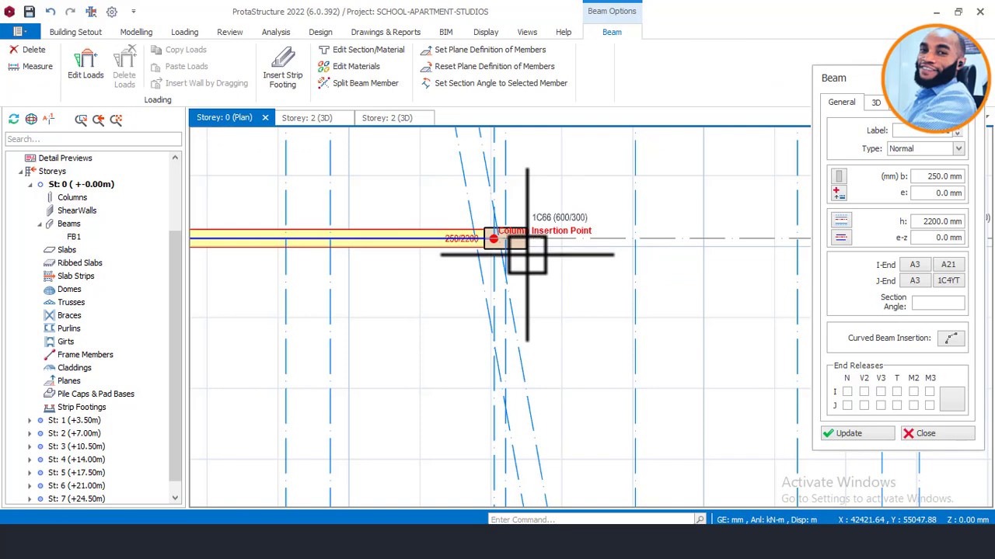
scroll(673, 248, down, 2)
scroll(330, 245, up, 1)
scroll(331, 245, up, 3)
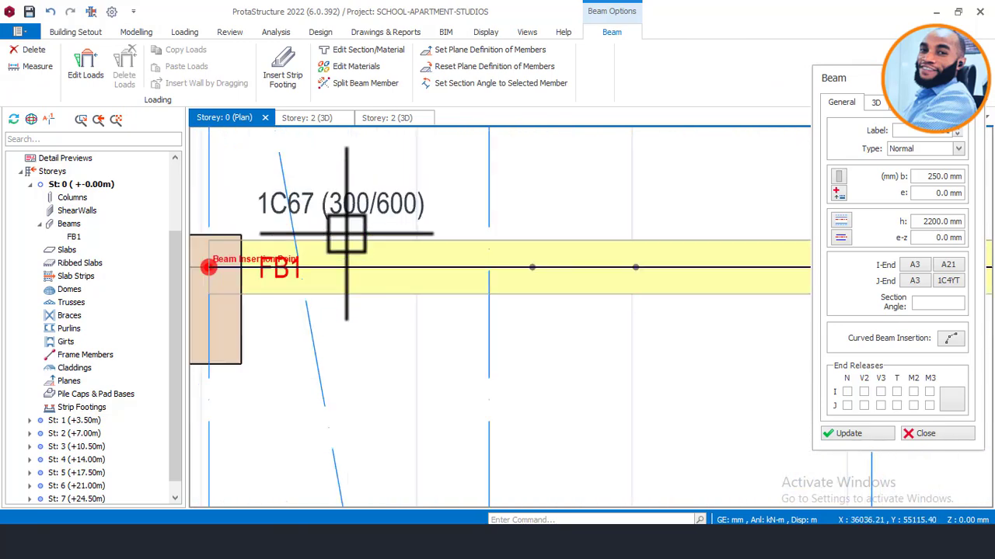
scroll(272, 268, up, 1)
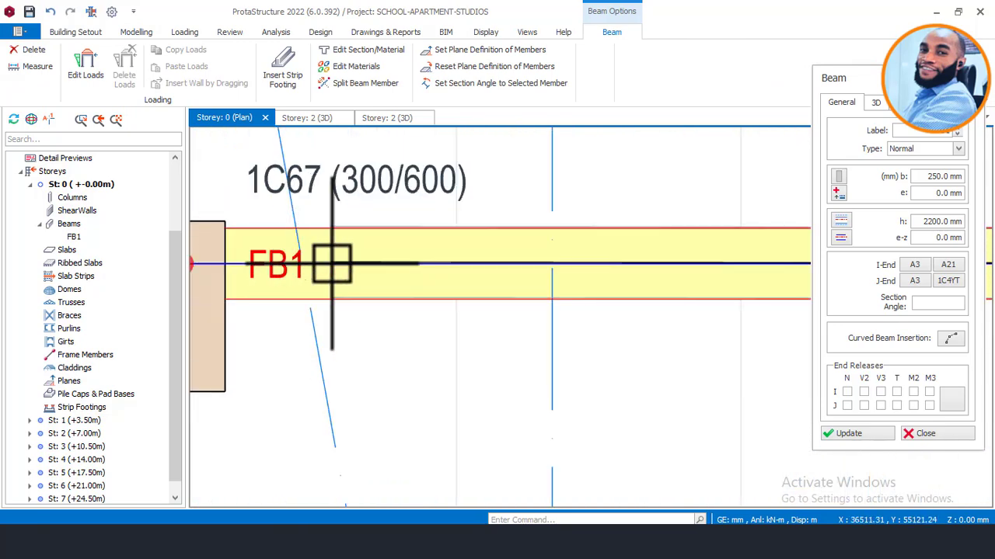
Reactivate the beam settings and draw beams FB2 ending at 1C68 and FB3 at 1C69.
click(951, 141)
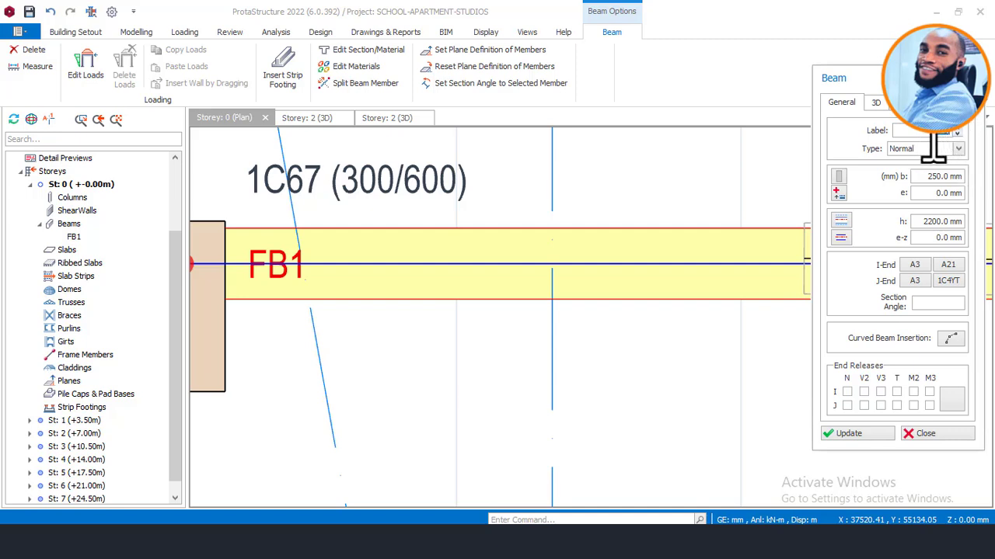
scroll(340, 250, down, 3)
scroll(340, 250, down, 3)
scroll(626, 220, up, 5)
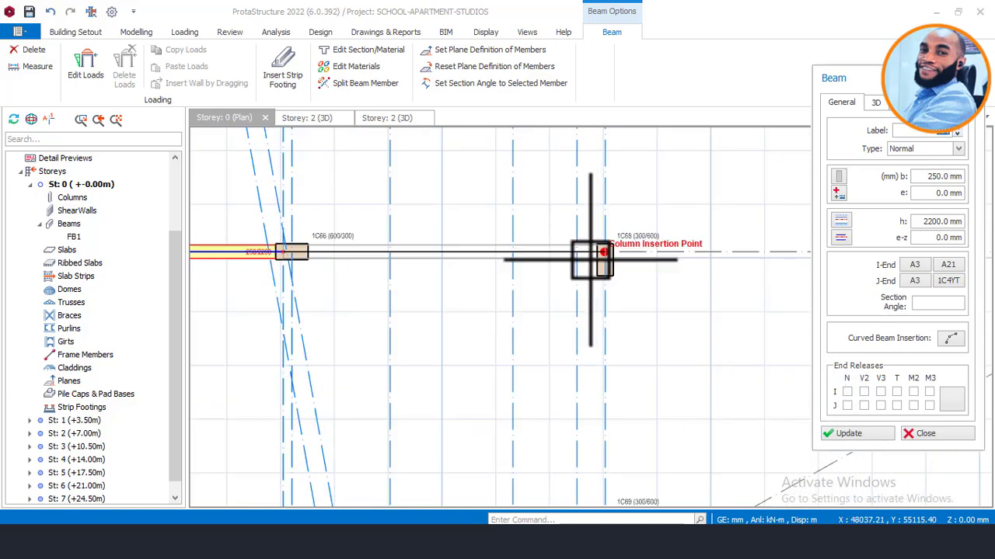
click(645, 268)
scroll(682, 251, down, 3)
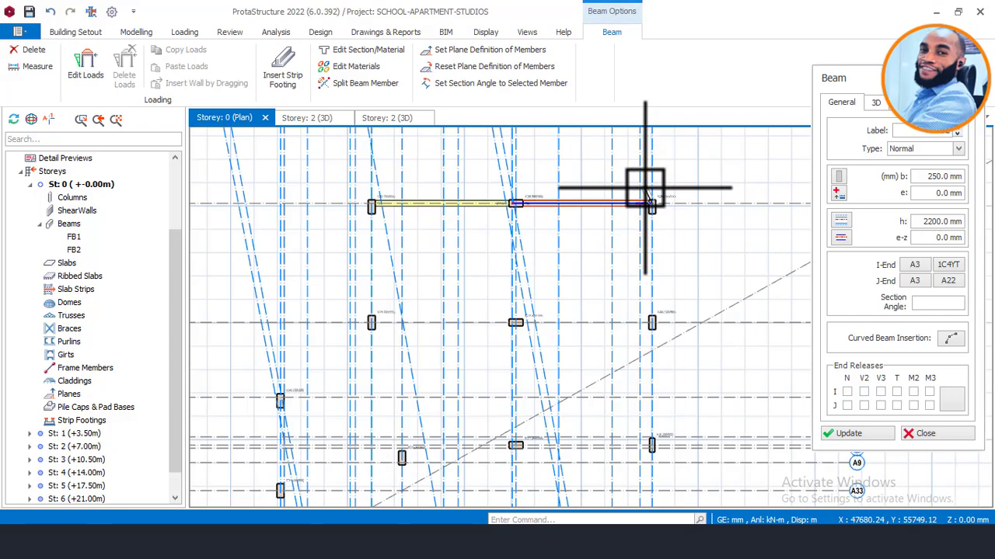
scroll(660, 280, up, 2)
scroll(660, 280, up, 2)
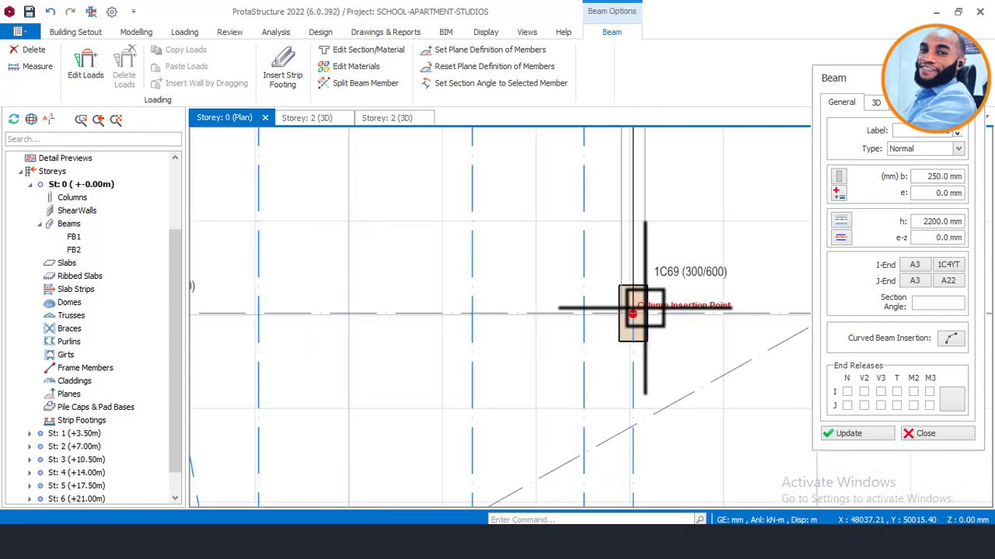
click(617, 237)
scroll(606, 226, down, 3)
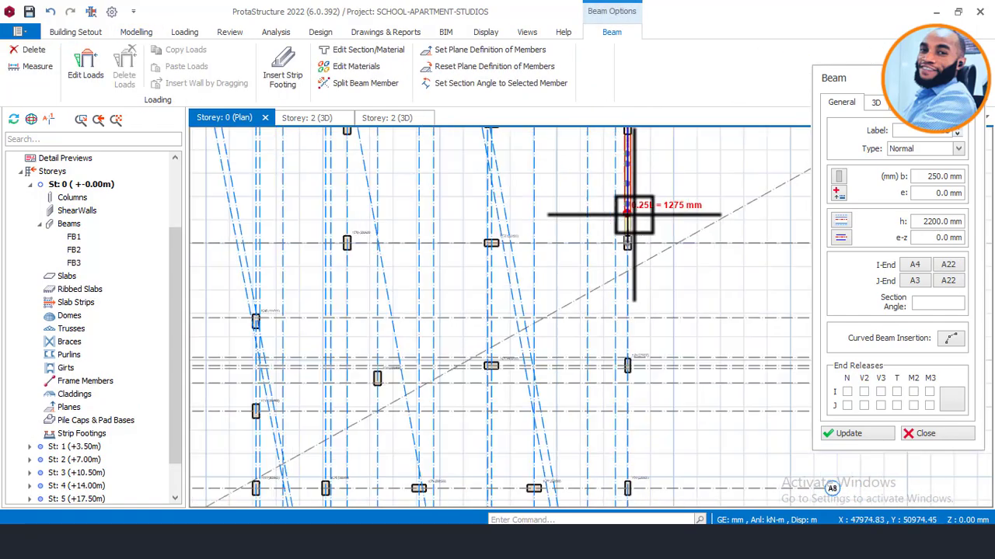
scroll(631, 327, up, 3)
scroll(634, 316, up, 2)
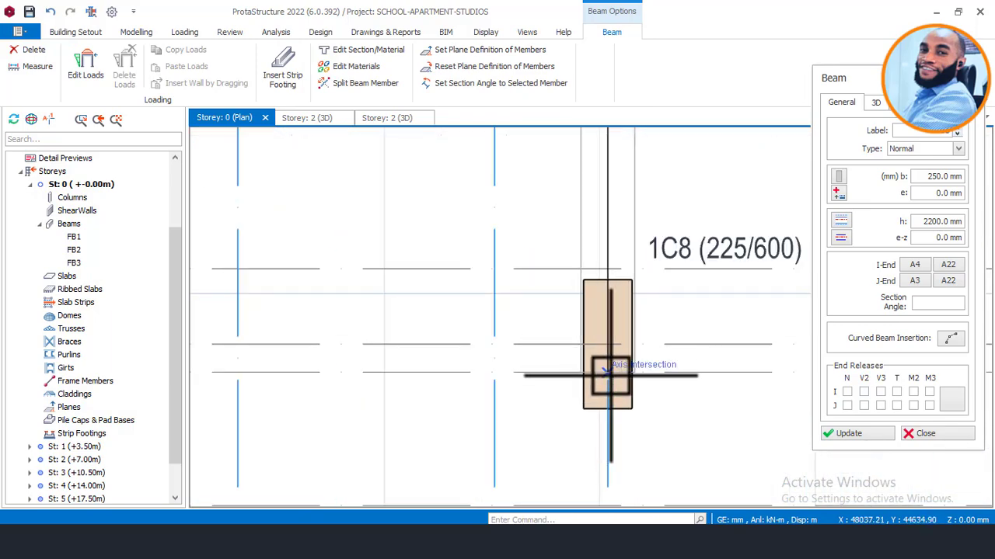
Draw beams FB4 to the 1C8 intersection, FB5 to the next intersection, and FB6 to 1C83.
click(609, 373)
scroll(629, 326, down, 4)
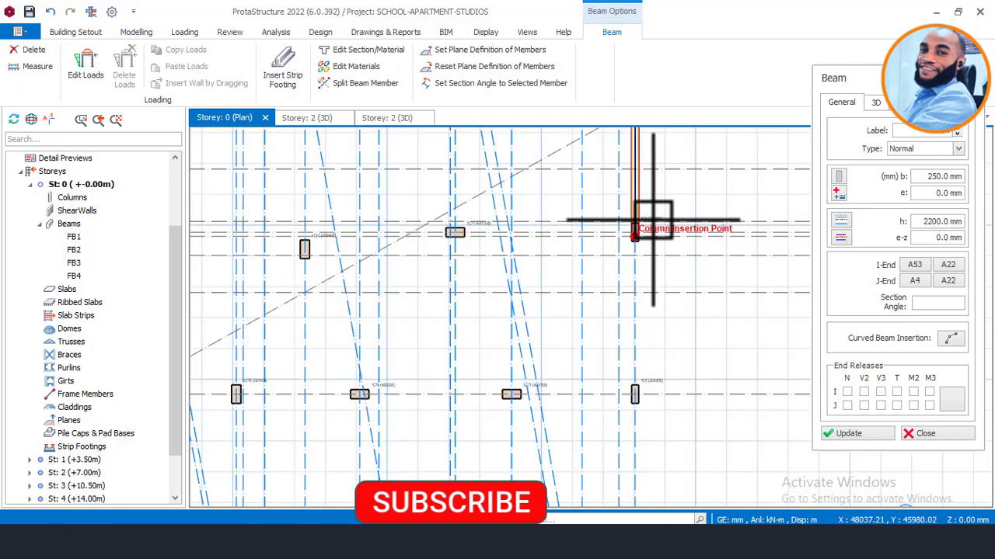
middle_drag(673, 296, 702, 308)
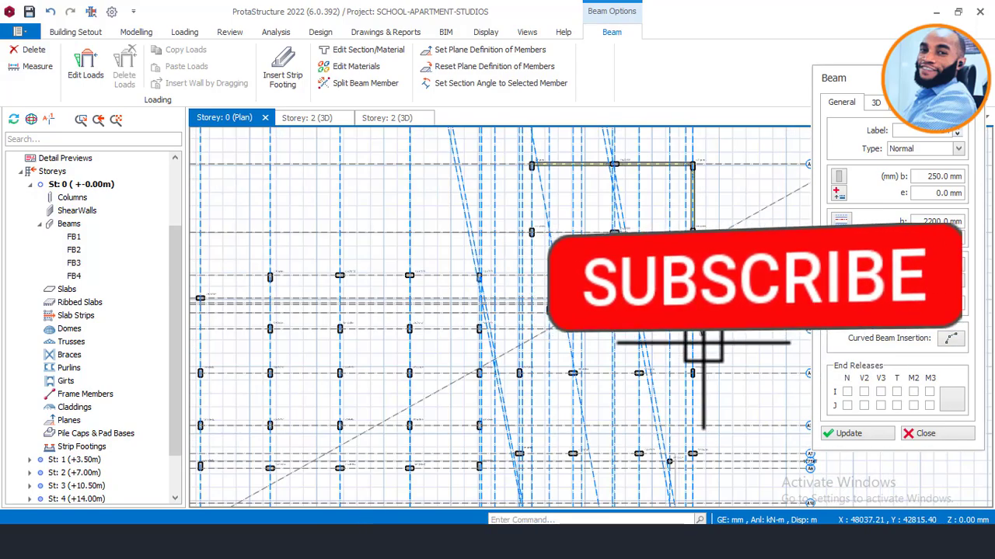
scroll(701, 362, up, 3)
click(689, 378)
scroll(641, 221, down, 4)
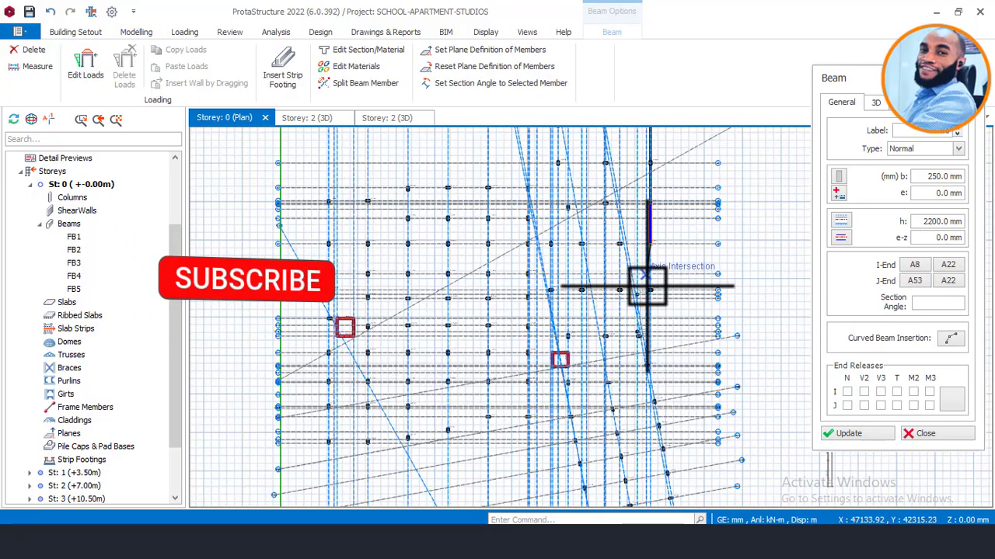
scroll(647, 289, up, 5)
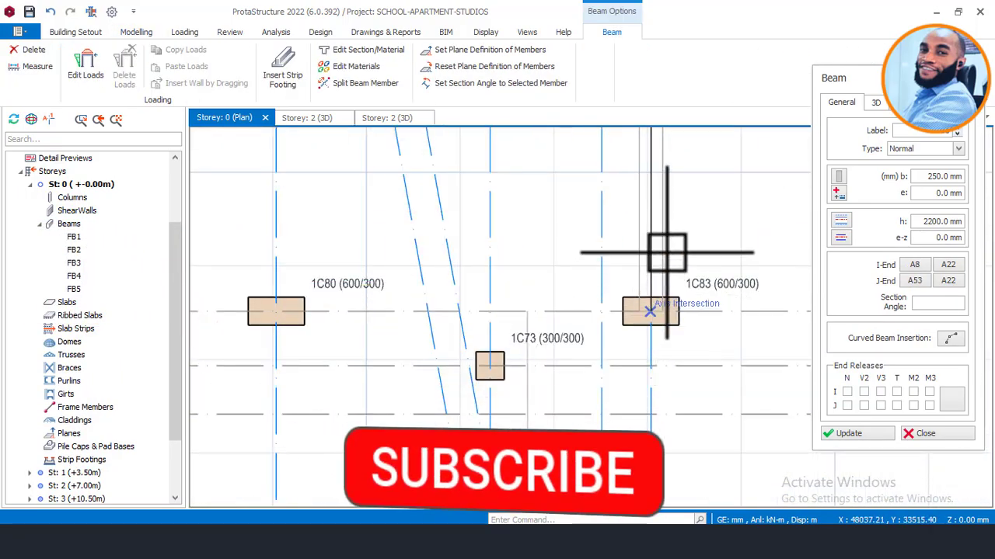
click(665, 253)
scroll(657, 284, down, 4)
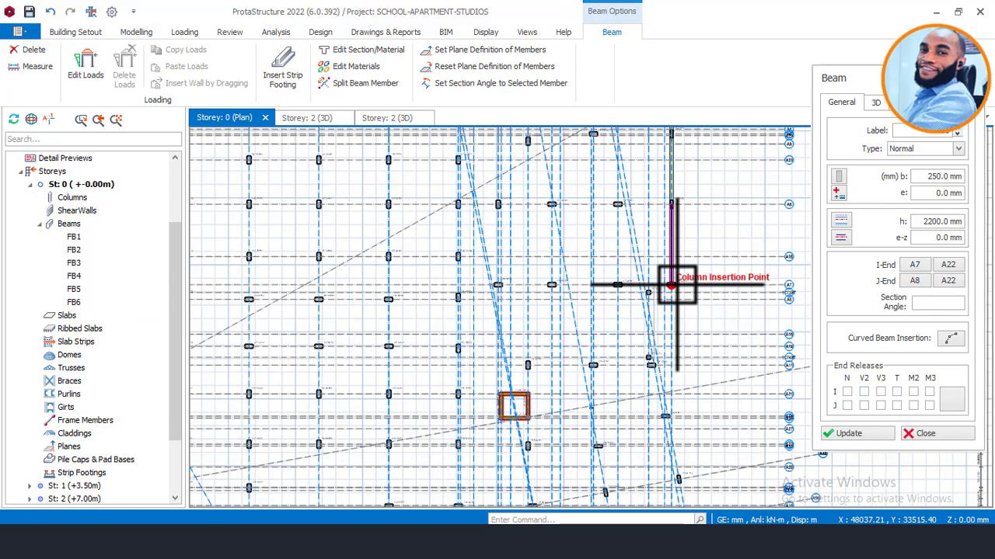
scroll(672, 286, up, 2)
scroll(680, 278, down, 2)
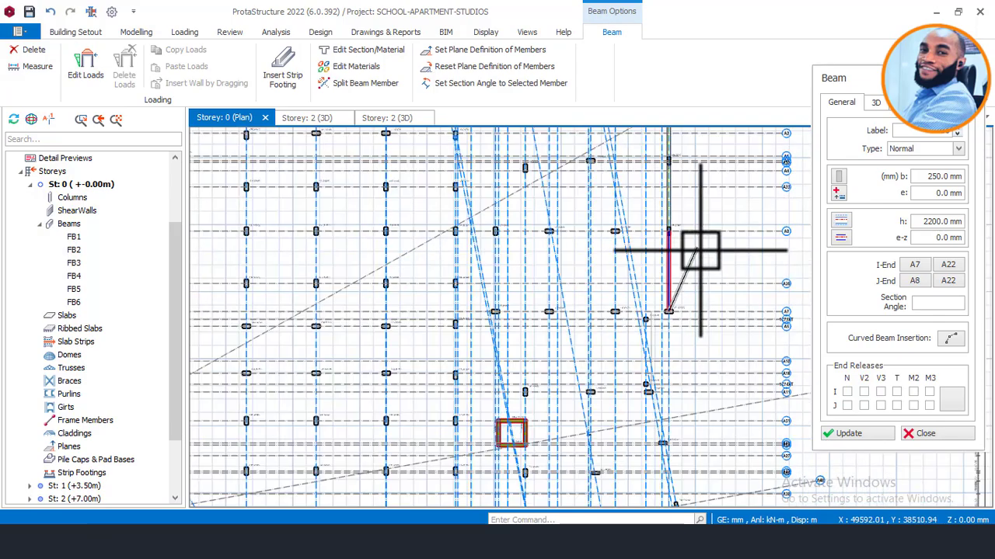
scroll(451, 210, up, 5)
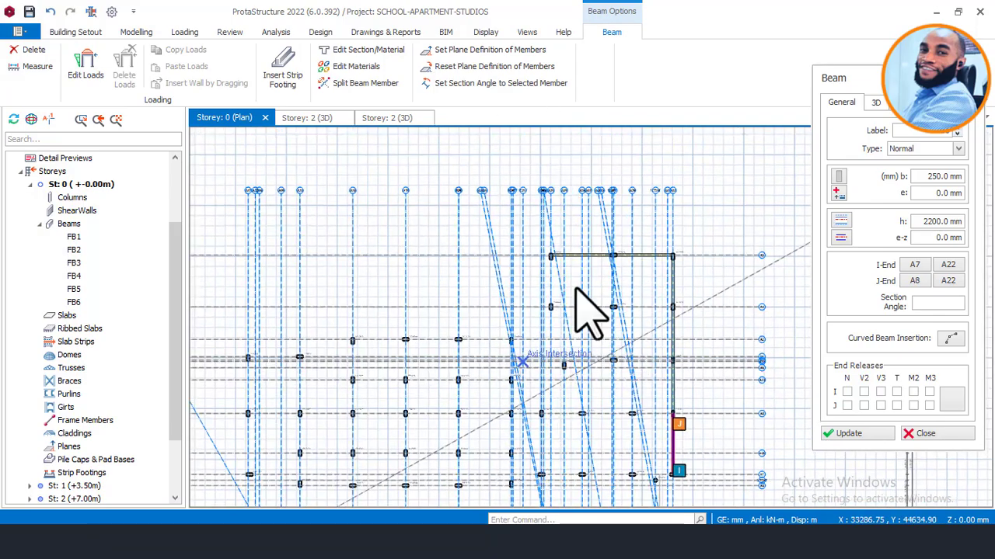
scroll(555, 344, down, 2)
scroll(524, 326, up, 2)
scroll(455, 277, down, 3)
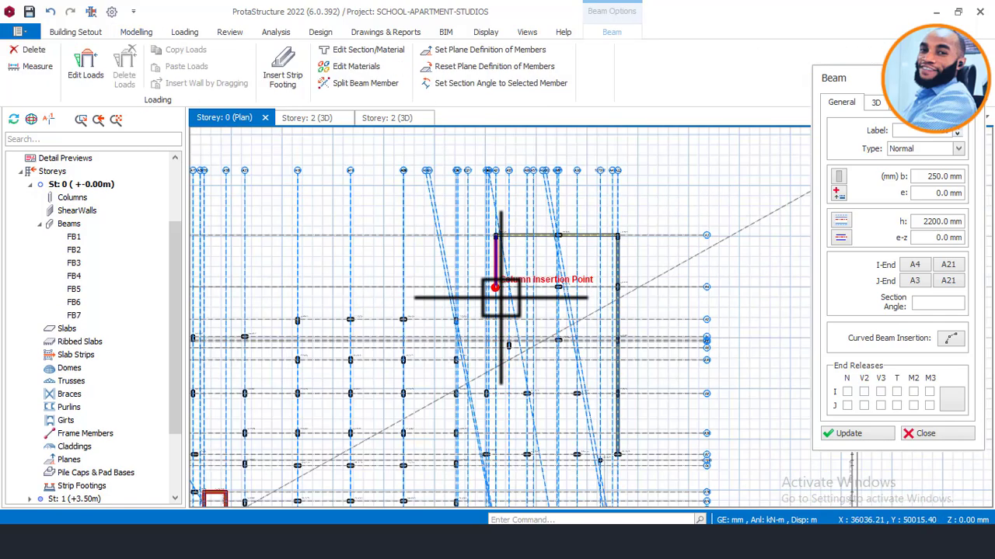
scroll(561, 293, up, 3)
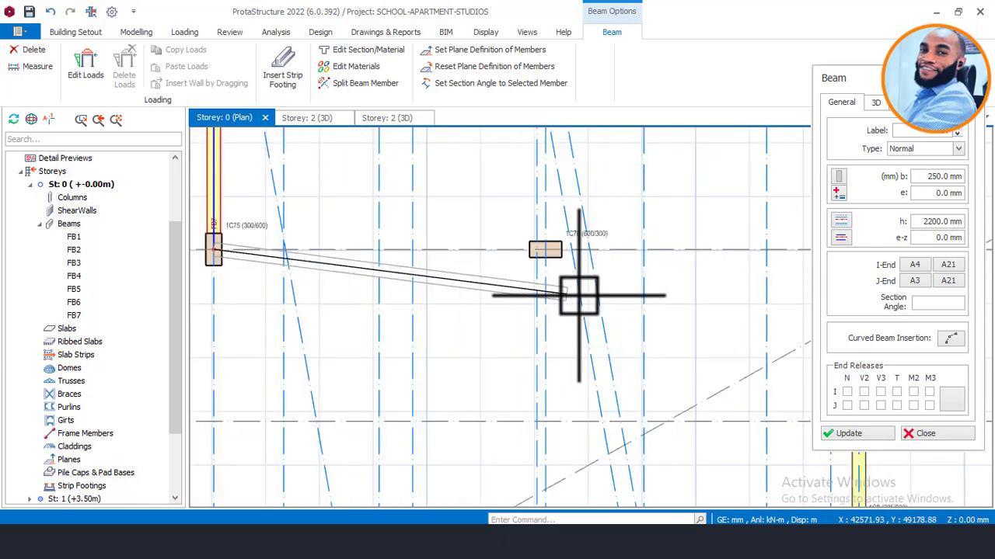
scroll(550, 255, up, 2)
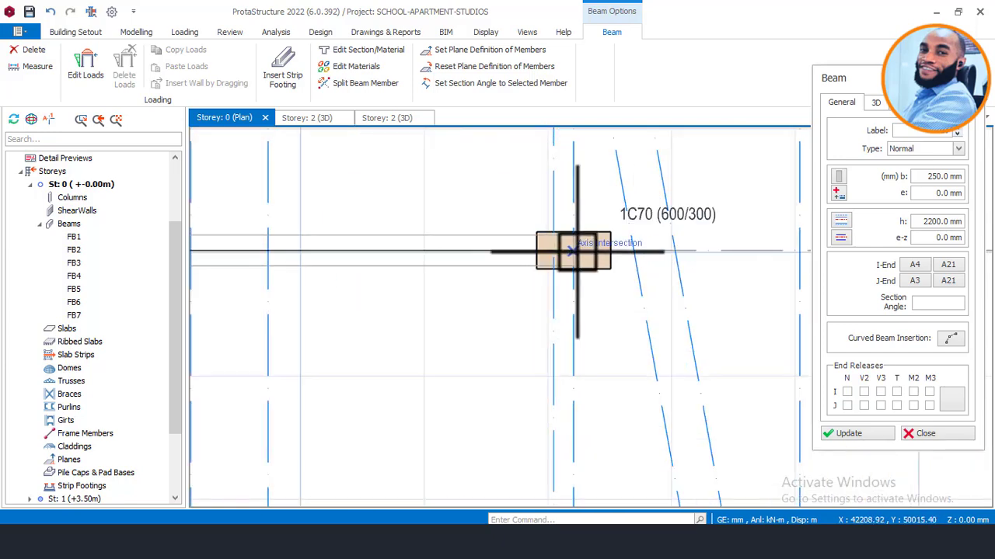
scroll(559, 251, up, 2)
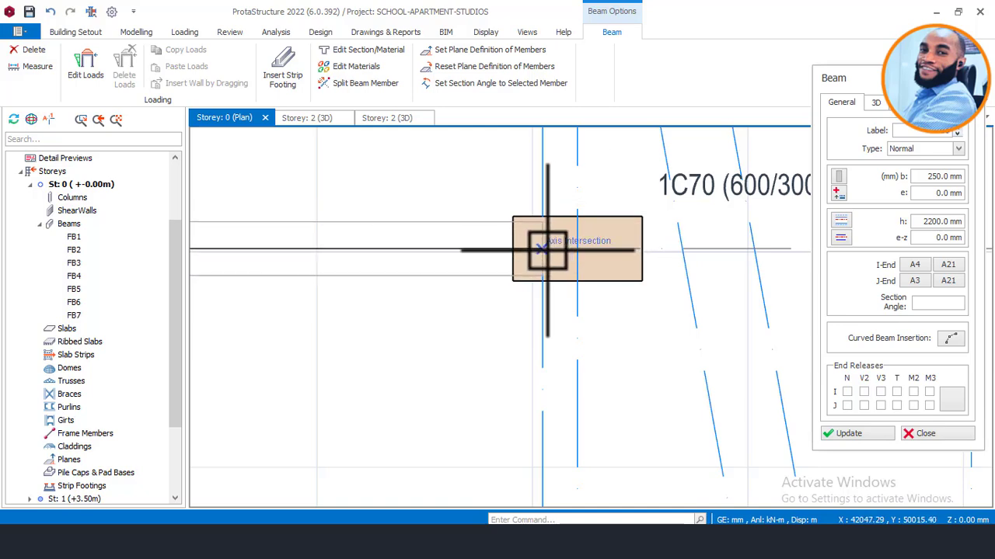
click(466, 261)
scroll(466, 262, down, 3)
scroll(613, 269, up, 3)
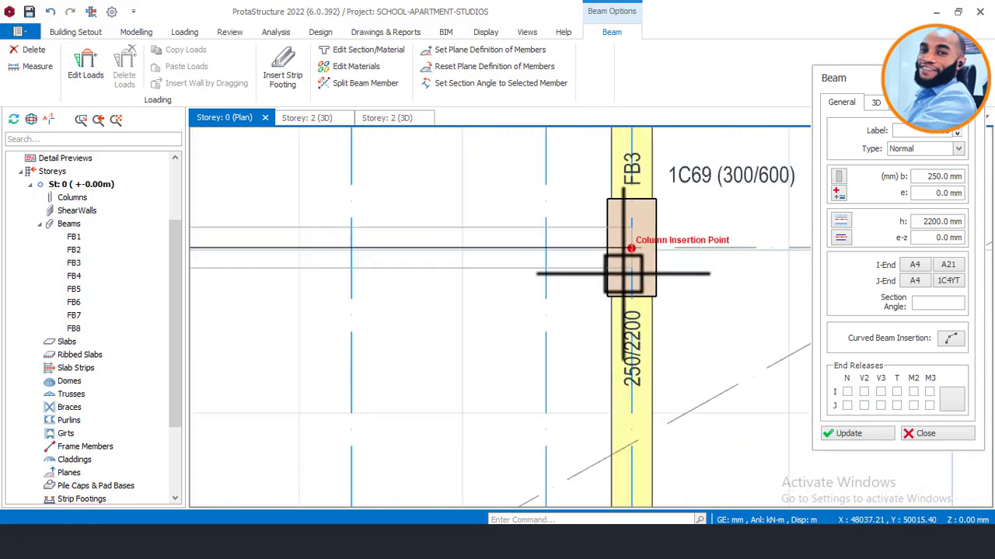
click(633, 245)
scroll(666, 263, down, 3)
scroll(681, 261, down, 3)
scroll(564, 178, up, 4)
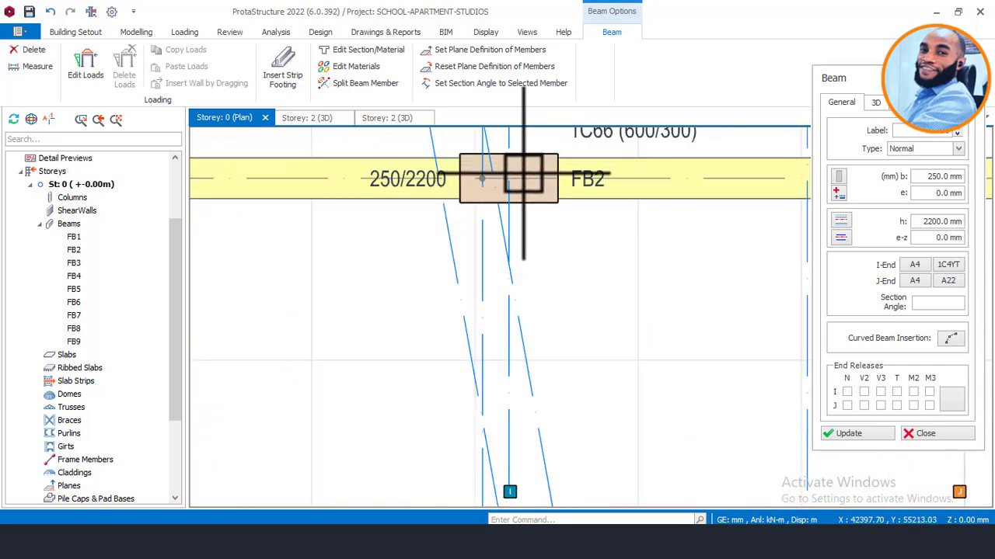
scroll(473, 177, down, 2)
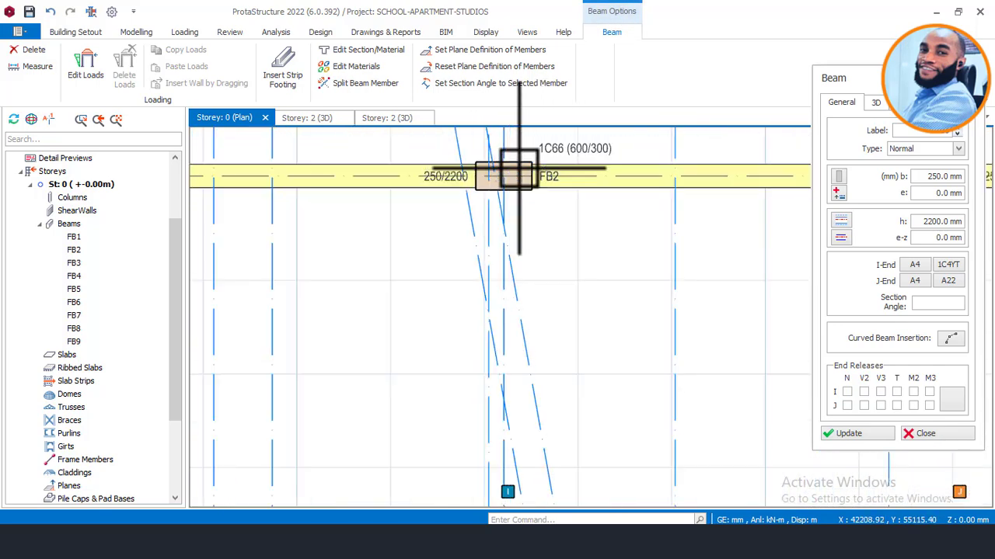
scroll(520, 233, down, 3)
scroll(501, 206, up, 4)
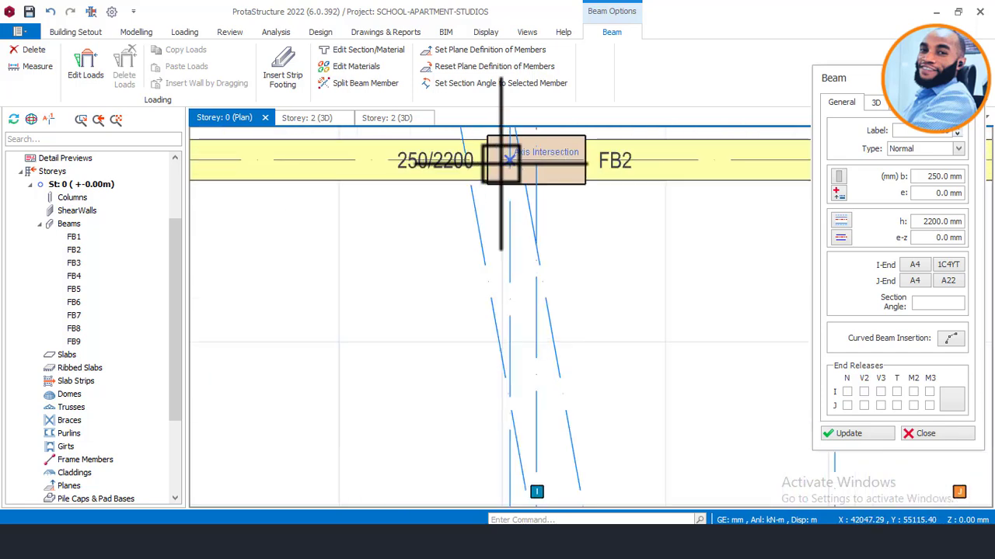
scroll(496, 155, down, 3)
scroll(498, 311, up, 3)
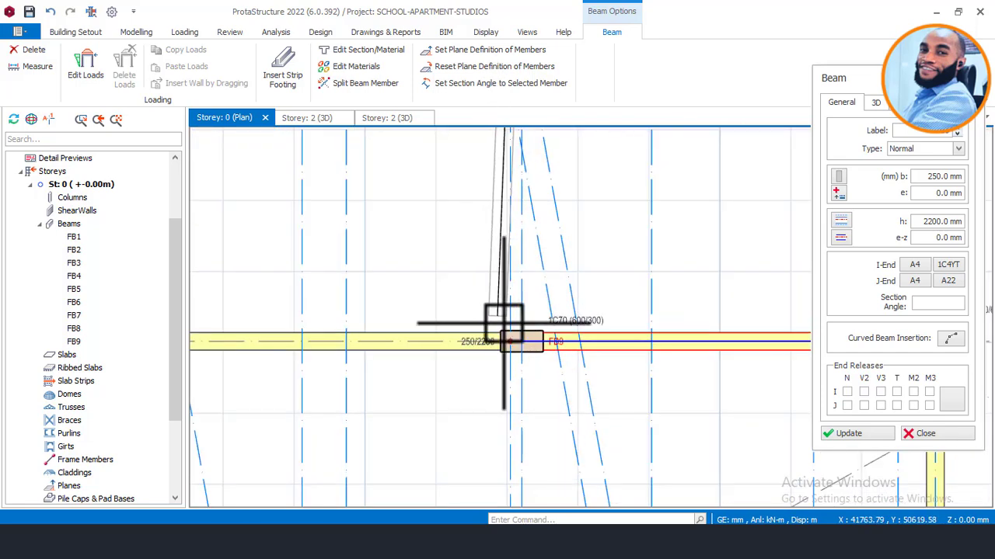
scroll(498, 317, up, 3)
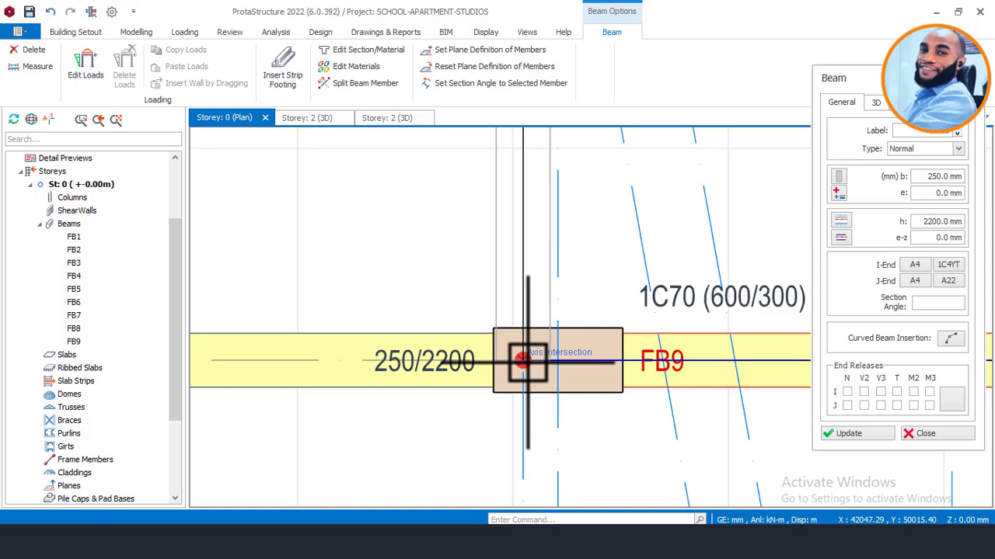
click(512, 360)
scroll(525, 351, down, 4)
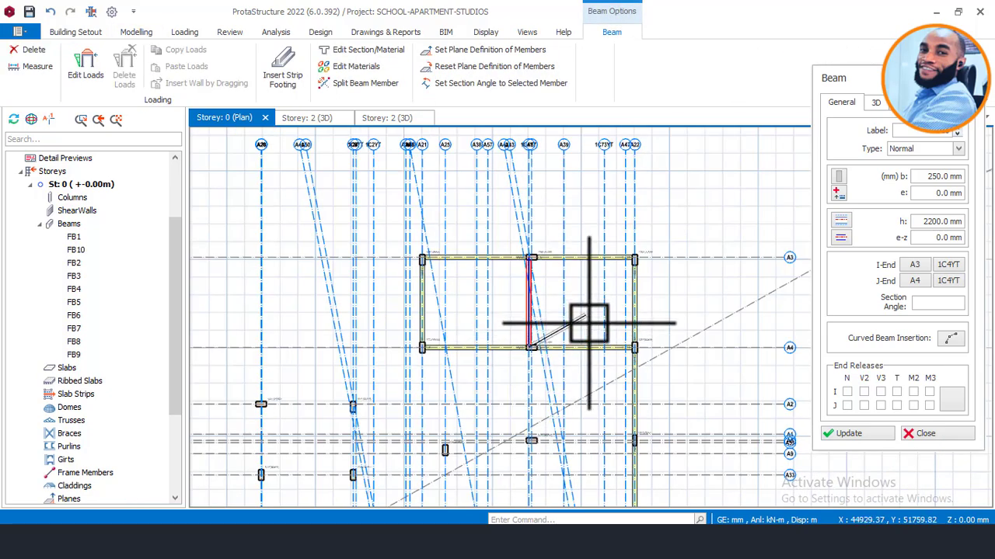
scroll(492, 349, up, 6)
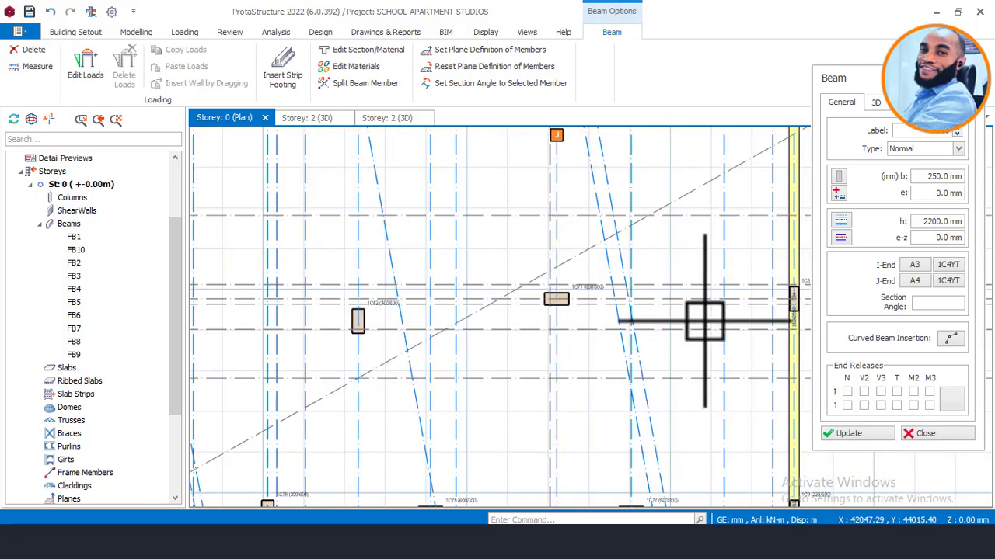
scroll(775, 303, up, 4)
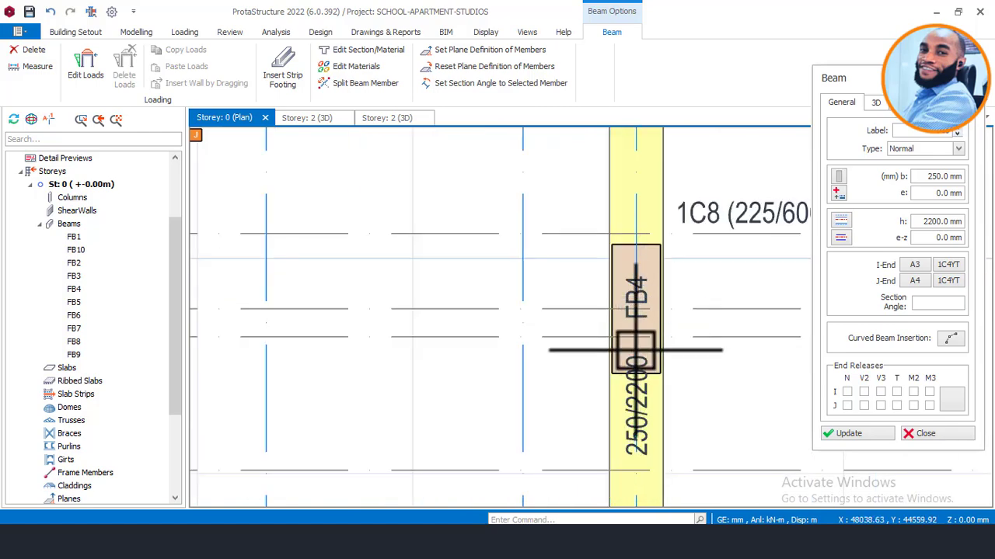
scroll(651, 333, down, 4)
scroll(706, 354, up, 3)
scroll(707, 354, down, 5)
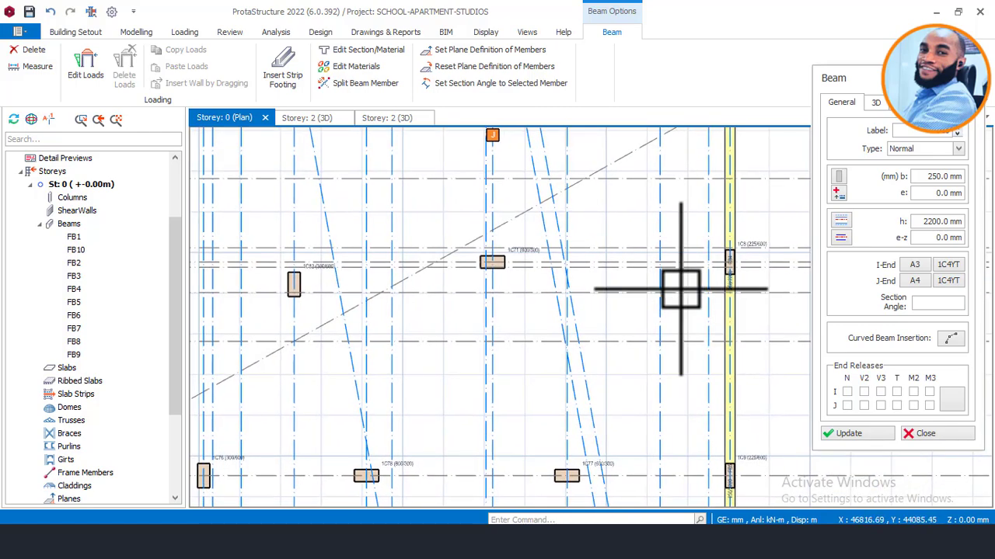
scroll(747, 326, down, 3)
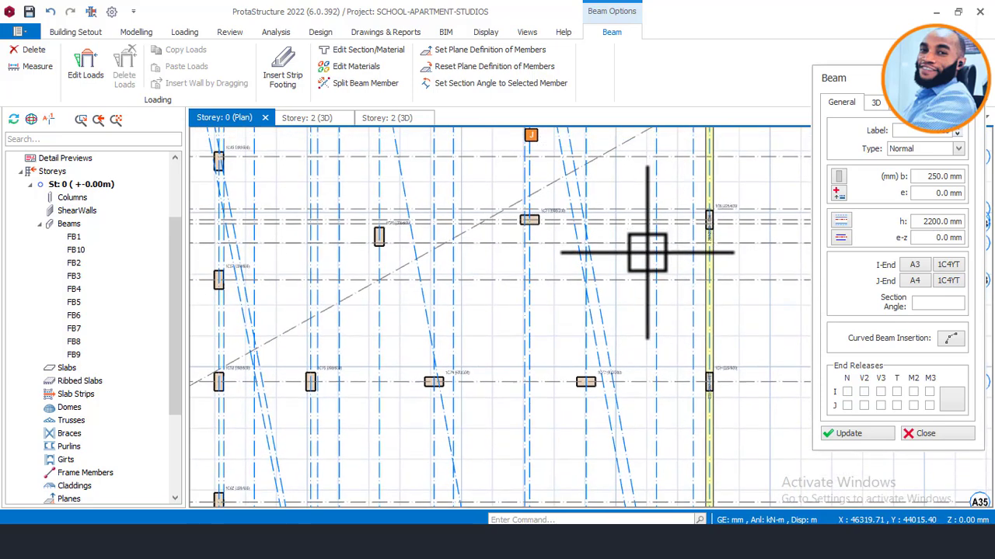
scroll(724, 251, up, 6)
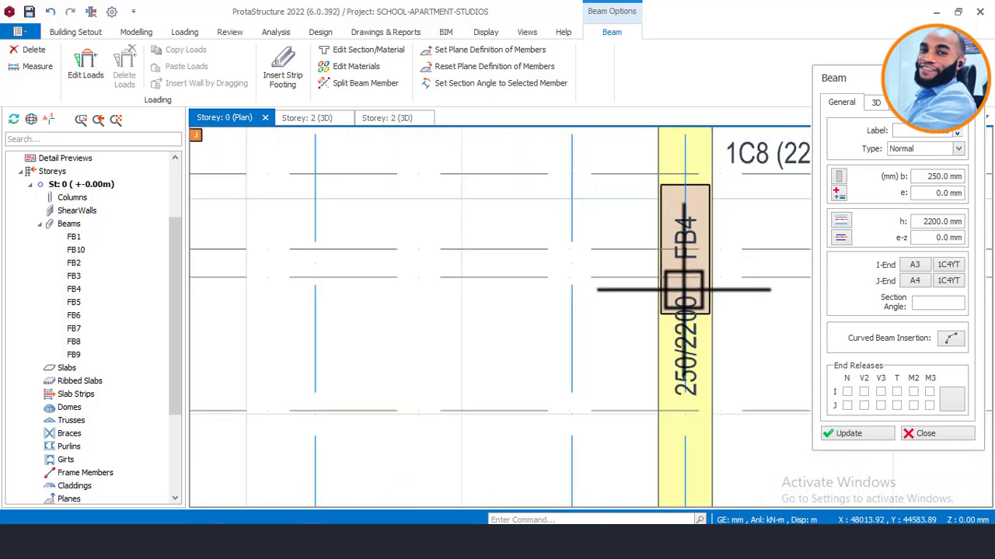
scroll(684, 290, down, 5)
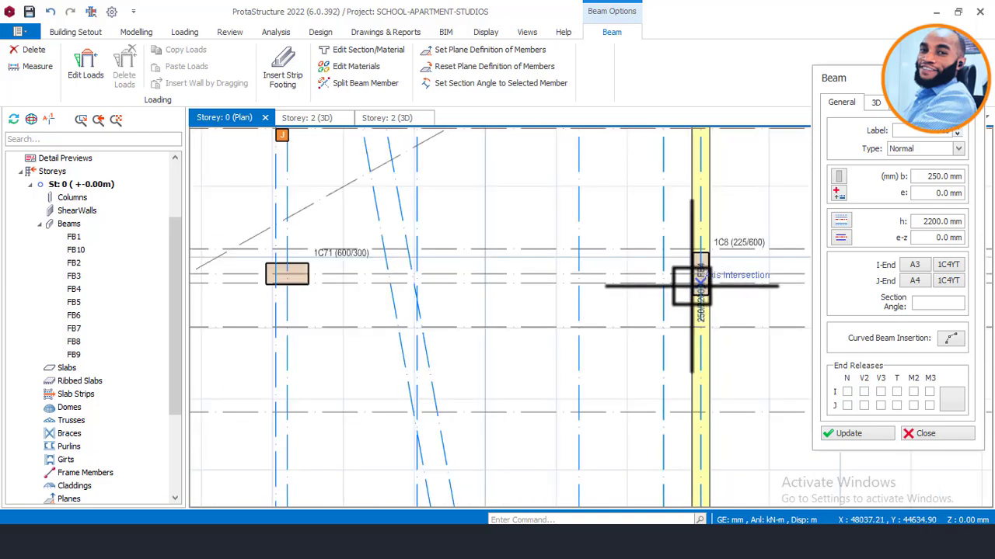
scroll(692, 288, up, 2)
scroll(645, 296, down, 4)
scroll(707, 299, down, 1)
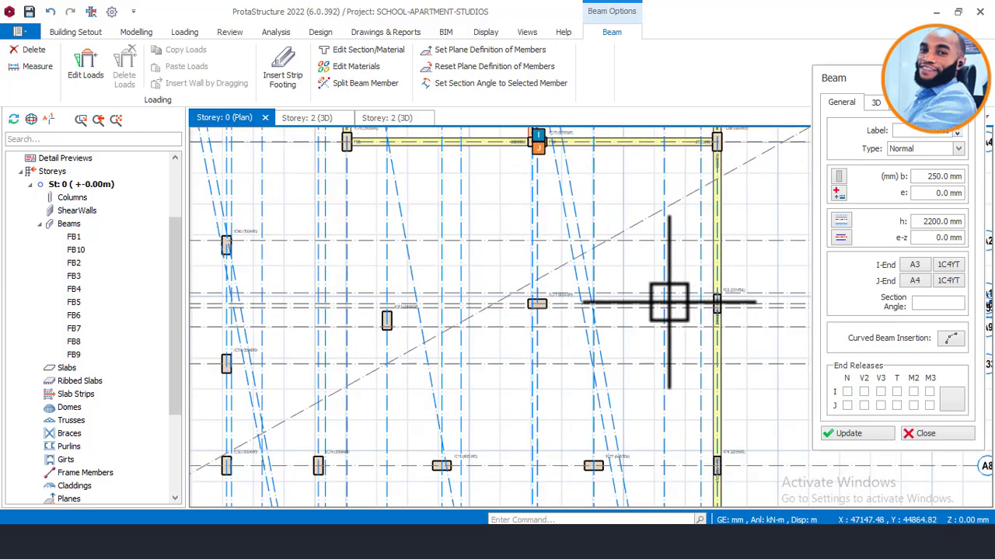
scroll(596, 299, up, 2)
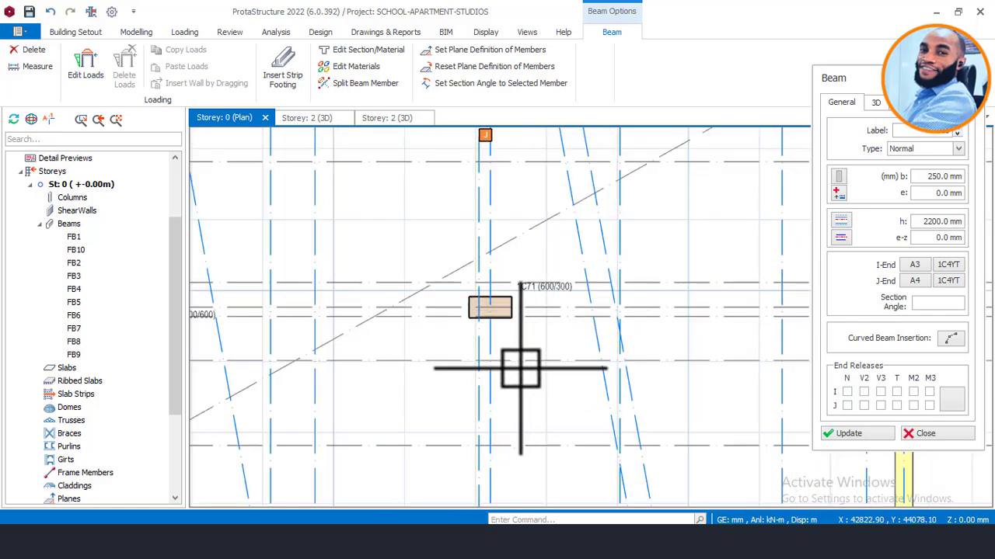
scroll(524, 365, down, 2)
scroll(609, 321, down, 2)
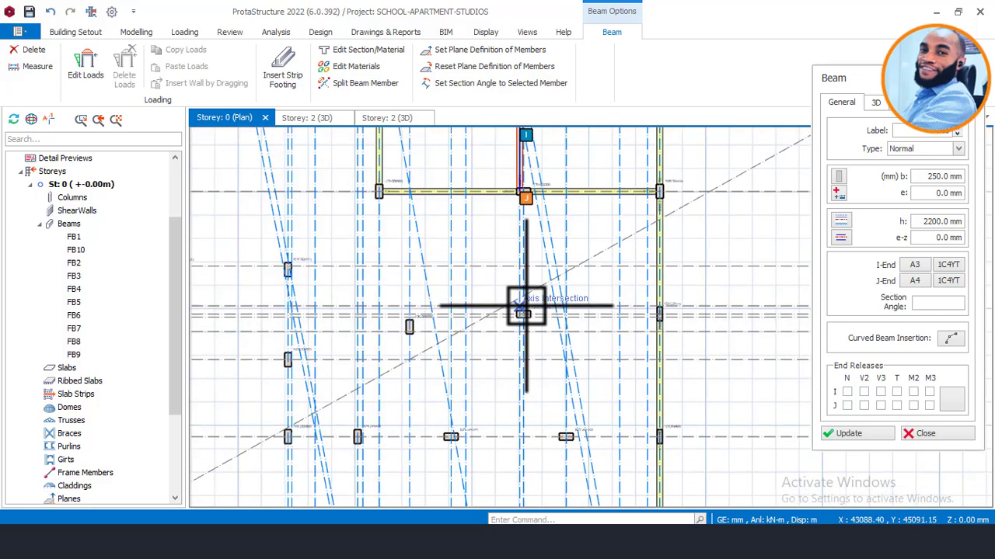
scroll(637, 285, up, 3)
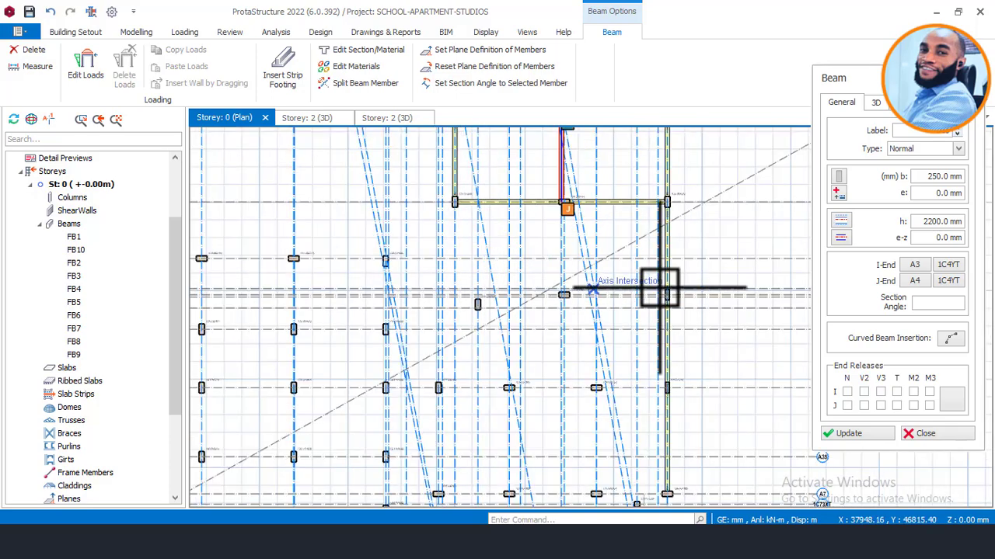
scroll(664, 299, up, 4)
scroll(673, 349, down, 5)
scroll(529, 322, up, 4)
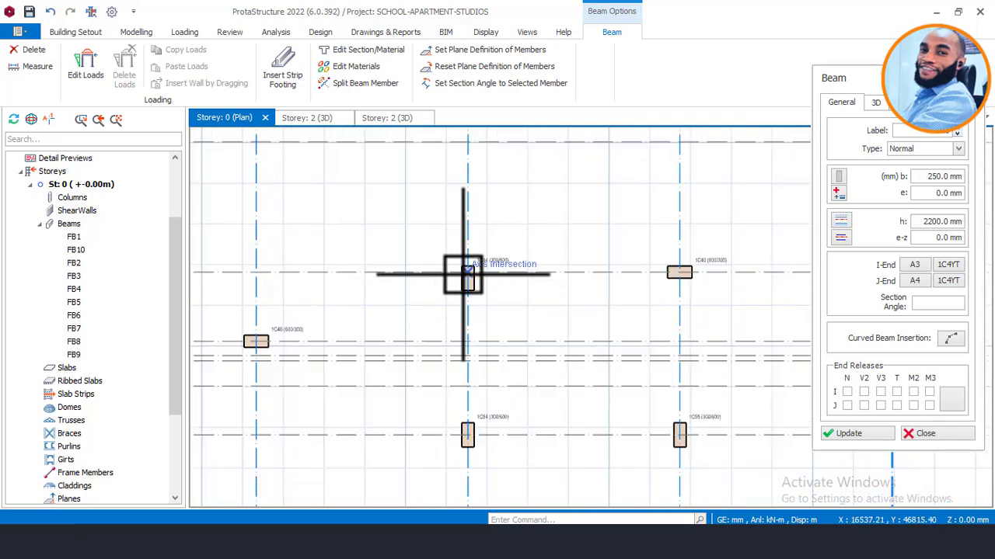
Draw a 250×2200 mm foundation beam from column 1C44 to column 1C45.
click(467, 273)
scroll(618, 284, up, 2)
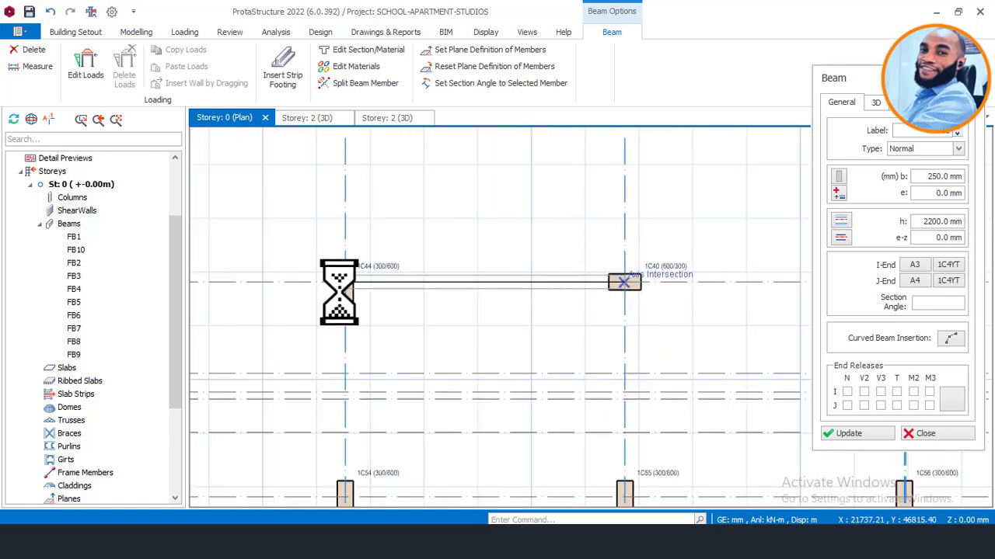
scroll(617, 306, down, 3)
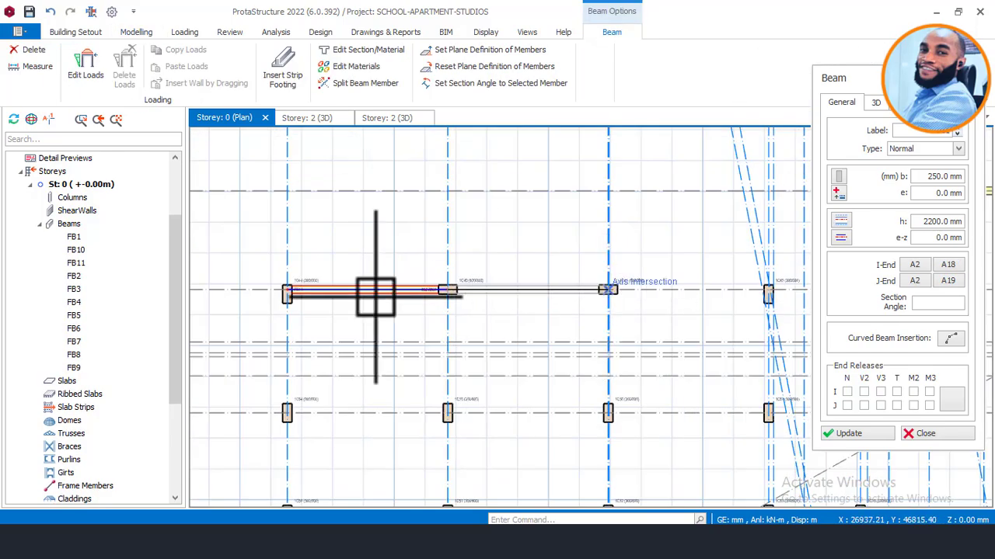
scroll(689, 300, up, 5)
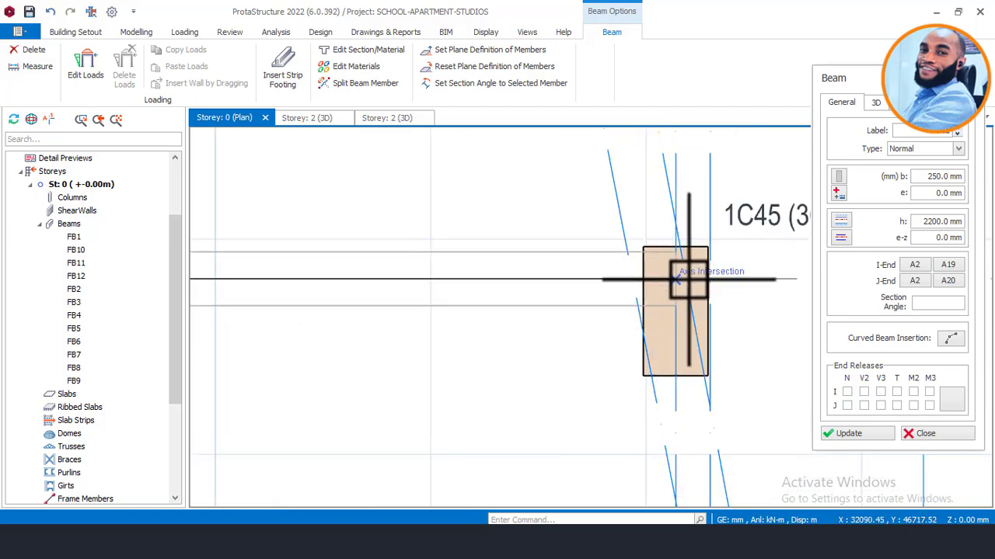
scroll(673, 282, up, 2)
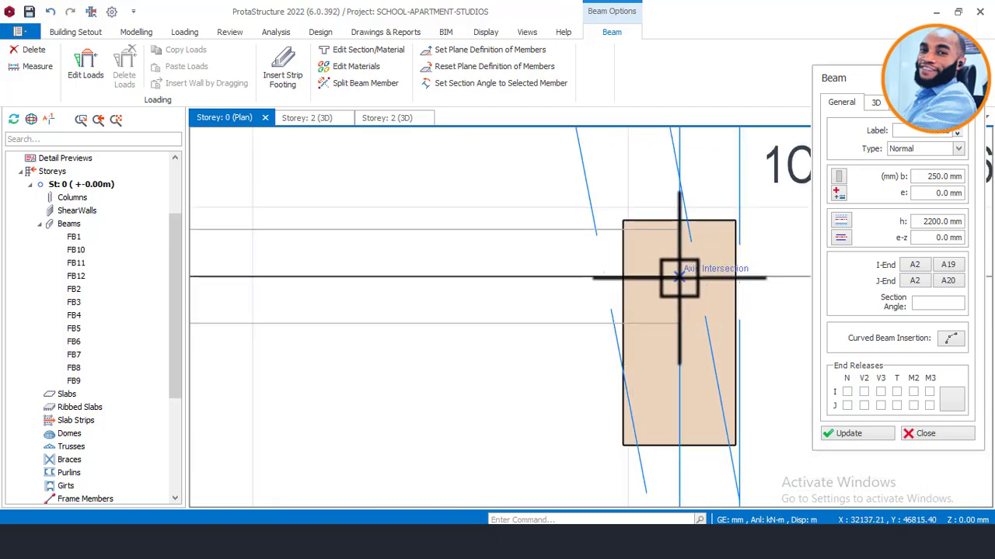
click(586, 244)
scroll(591, 248, down, 6)
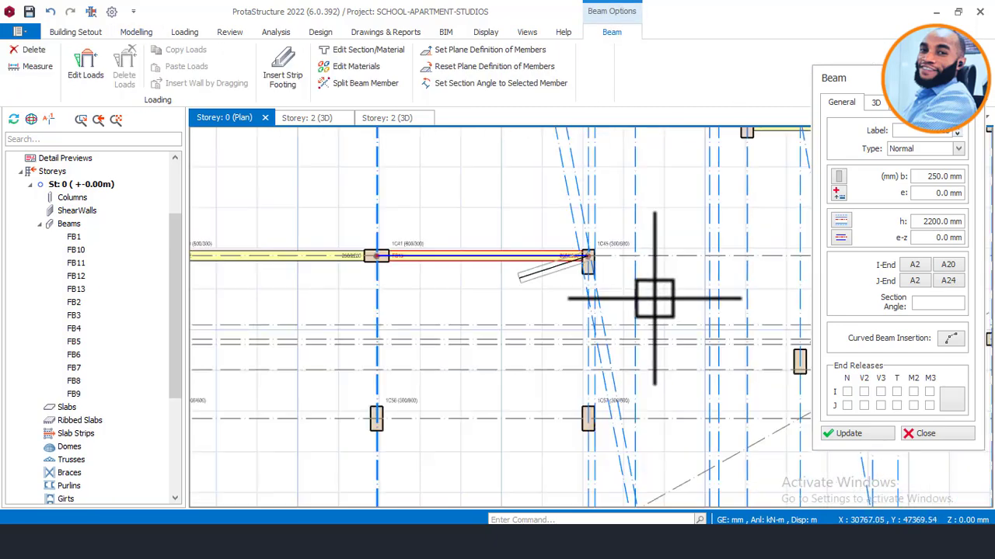
scroll(502, 259, up, 4)
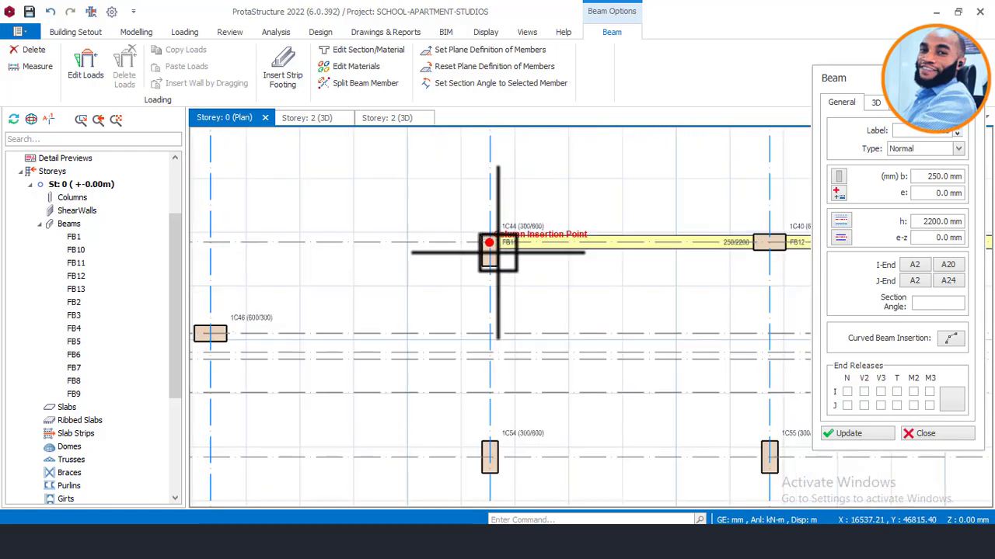
Draw a foundation beam from column 1C44 to column 1C50.
click(490, 244)
scroll(498, 233, down, 4)
scroll(520, 325, up, 4)
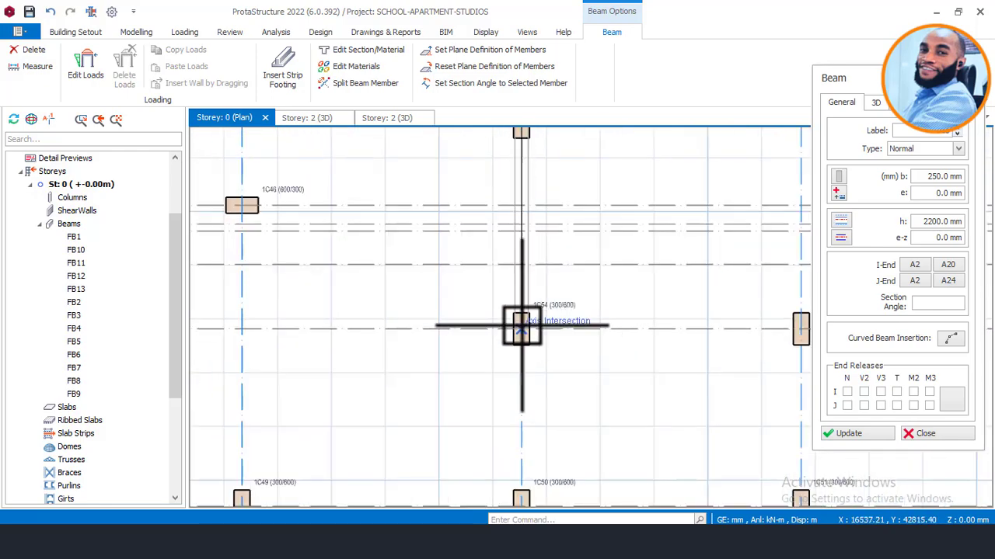
scroll(531, 272, down, 4)
scroll(530, 373, up, 4)
click(539, 340)
scroll(544, 249, down, 4)
scroll(546, 326, up, 4)
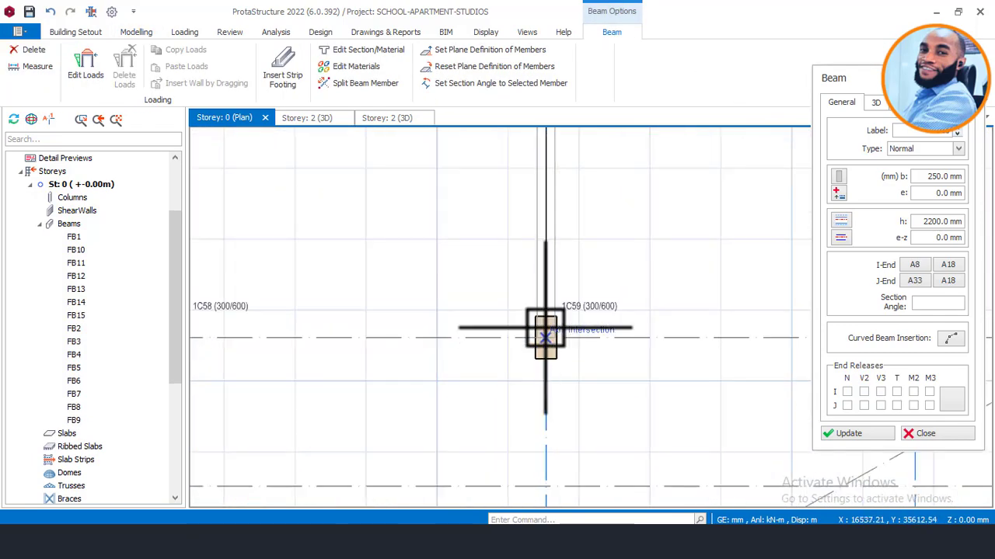
Continue the beam chain through columns 1C59, 1C37, 1C34, 1C28 and 1C23.
click(499, 250)
scroll(505, 248, down, 4)
scroll(512, 328, up, 4)
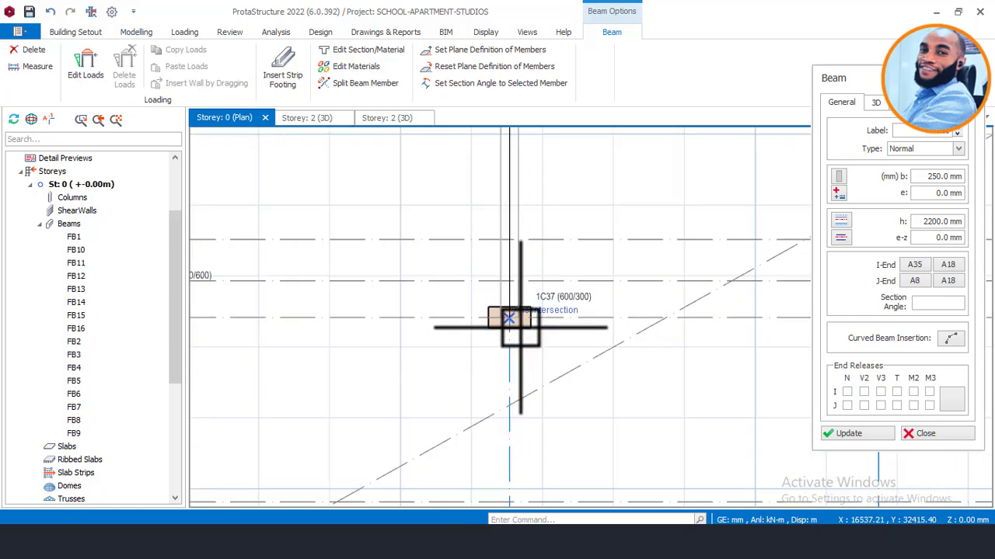
click(536, 294)
scroll(542, 279, down, 4)
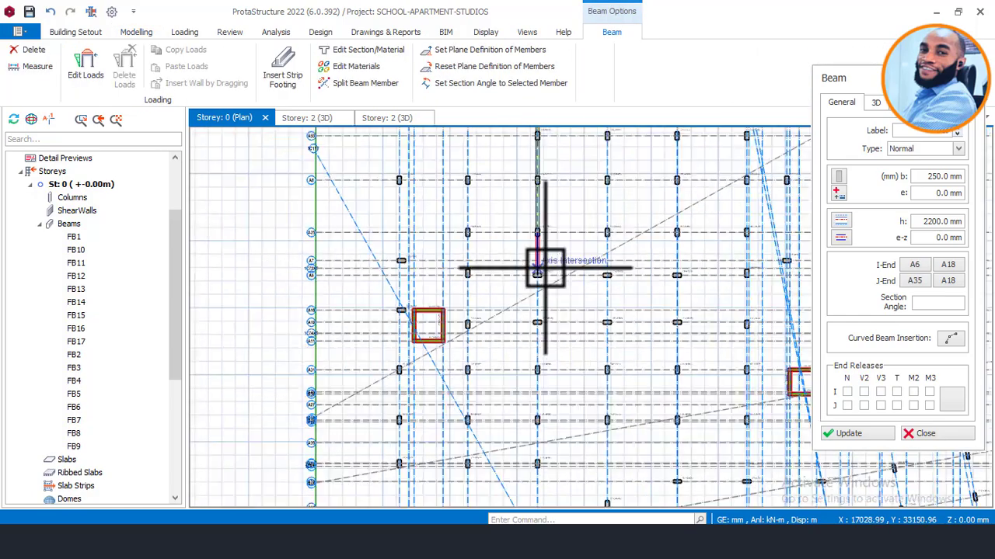
scroll(544, 304, up, 4)
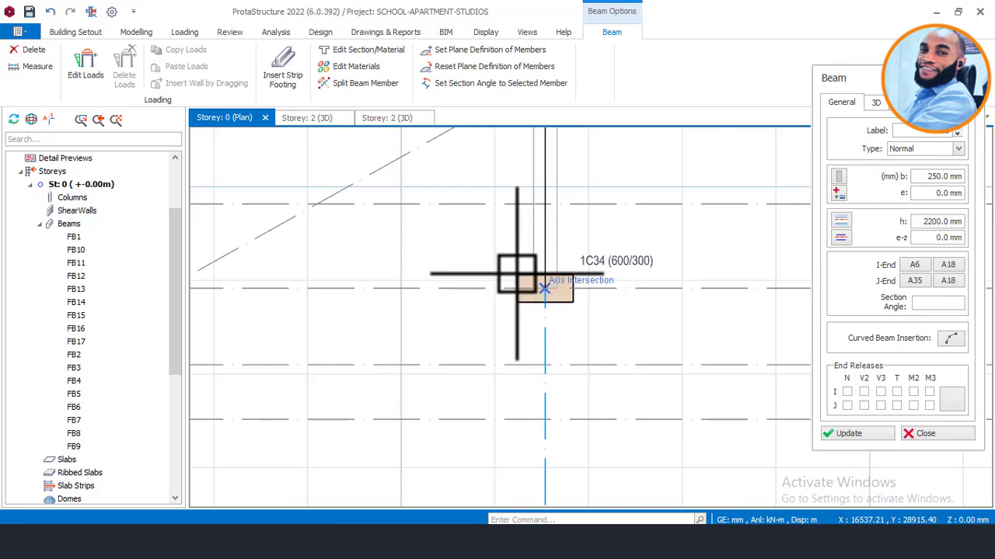
click(543, 289)
scroll(536, 279, down, 4)
scroll(522, 330, up, 4)
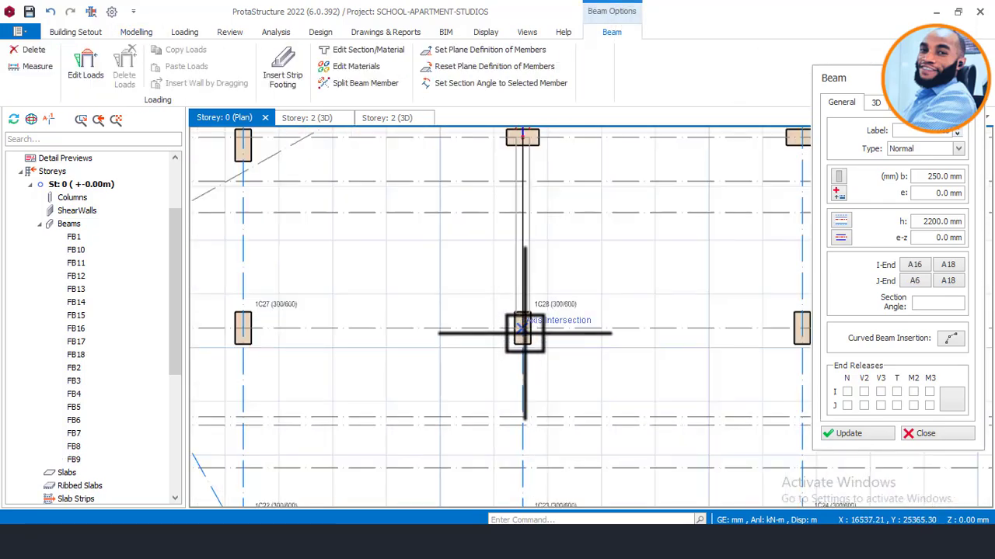
click(516, 268)
scroll(533, 255, down, 4)
scroll(537, 326, up, 4)
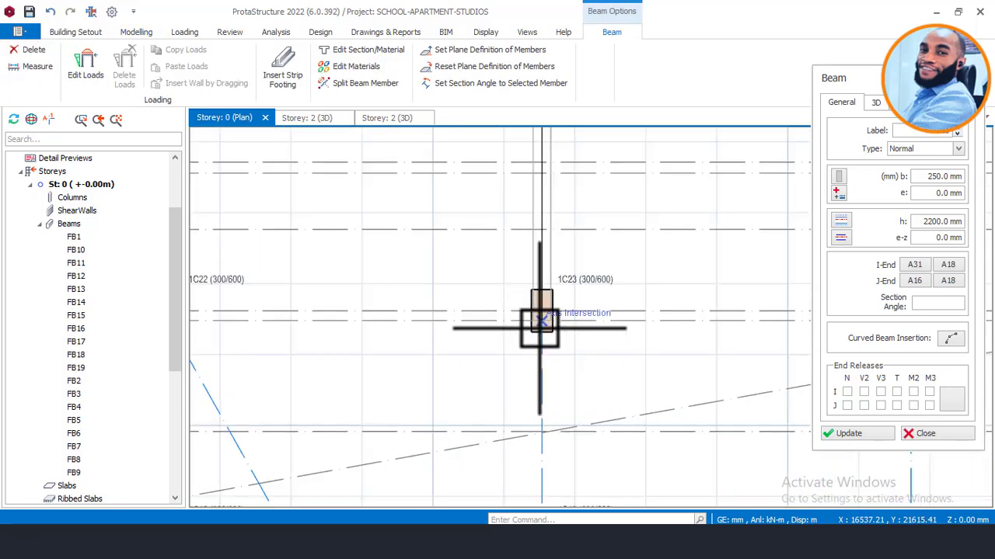
click(546, 299)
scroll(546, 299, down, 4)
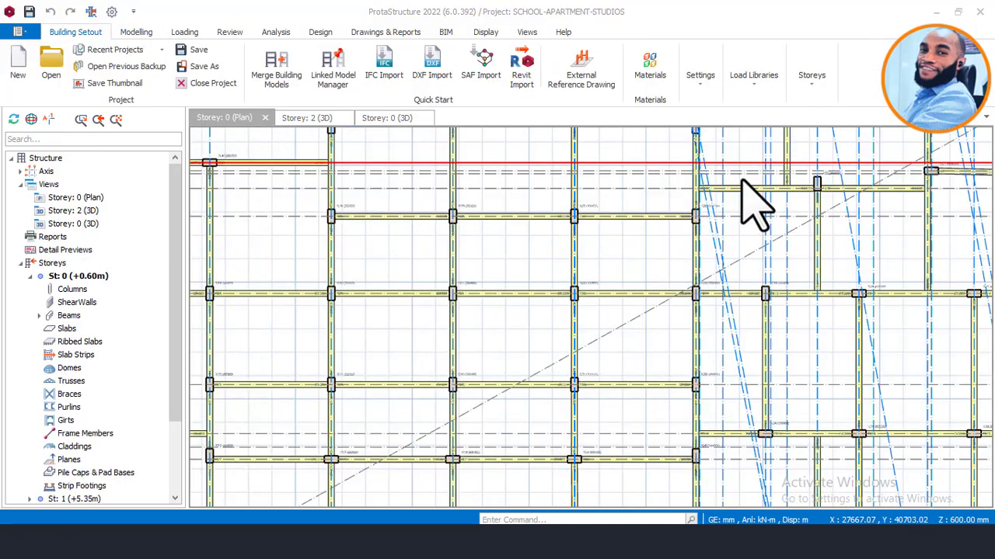
Zoom and pan across the Storey 0 plan to inspect the foundation beam layout.
scroll(582, 222, up, 1)
scroll(582, 223, down, 1)
scroll(520, 276, up, 1)
scroll(526, 233, up, 1)
scroll(472, 279, up, 1)
scroll(484, 222, up, 2)
scroll(559, 205, down, 3)
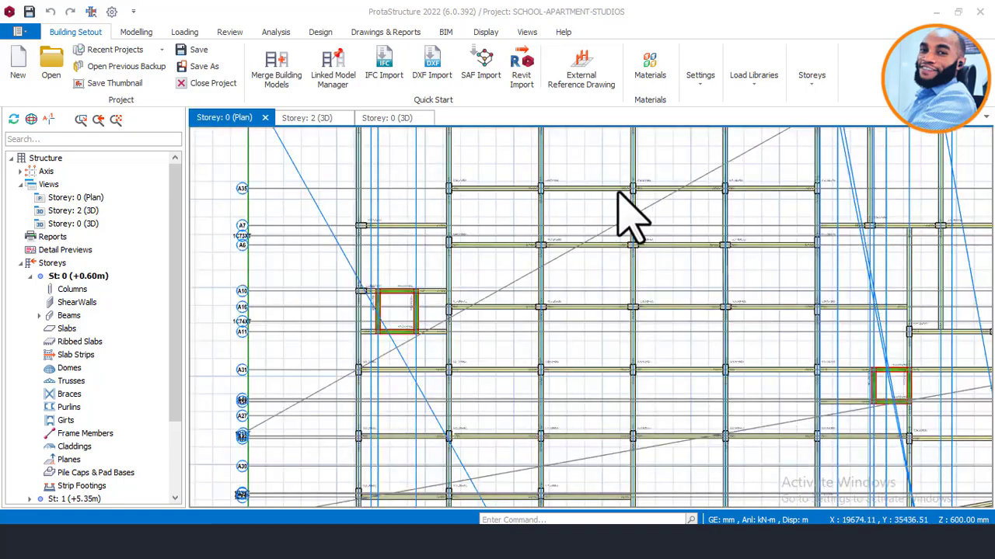
middle_drag(684, 267, 567, 200)
scroll(769, 231, down, 2)
middle_drag(769, 232, 660, 362)
scroll(566, 182, down, 1)
scroll(899, 295, up, 1)
middle_drag(784, 241, 749, 338)
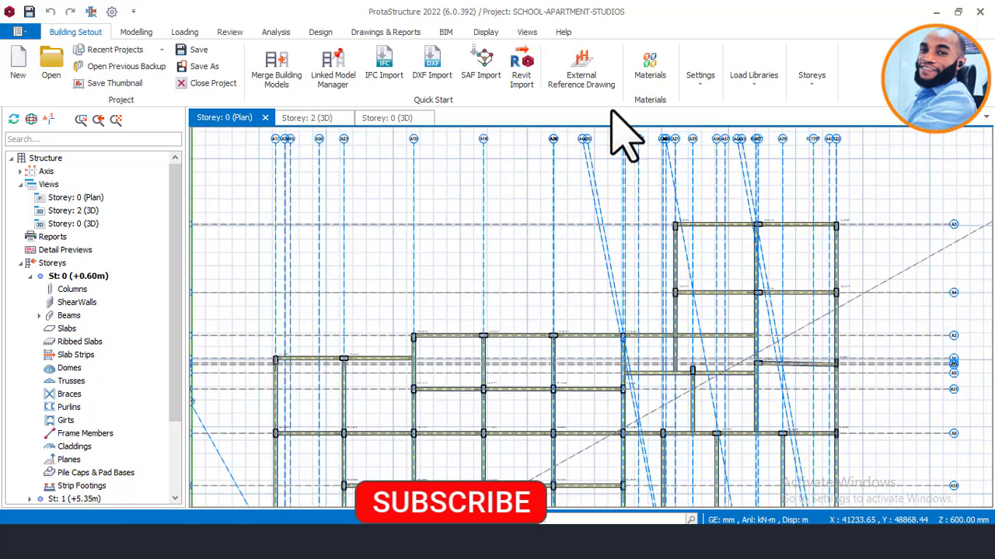
Turn off the Axes layer via Display > Layers and recheck the beams in plan.
click(486, 32)
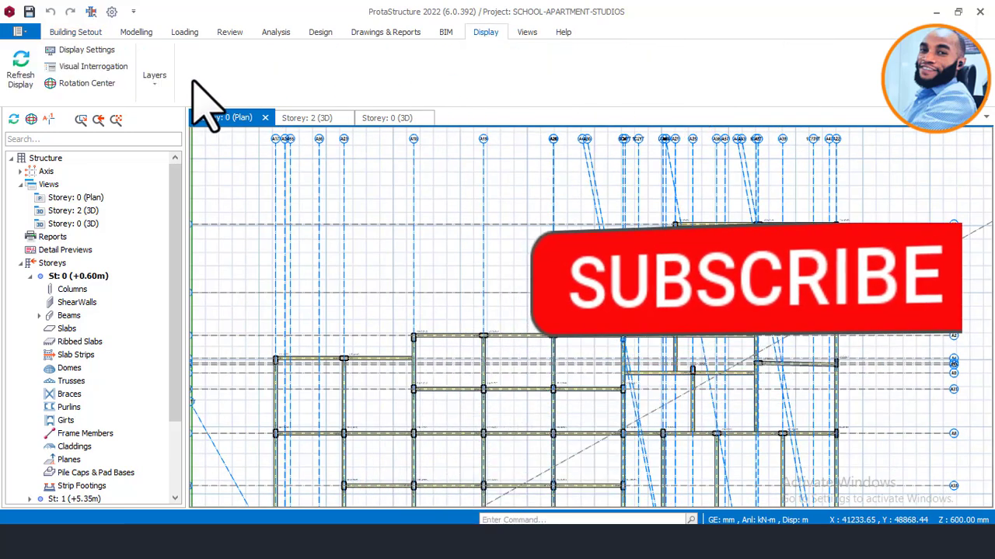
click(152, 79)
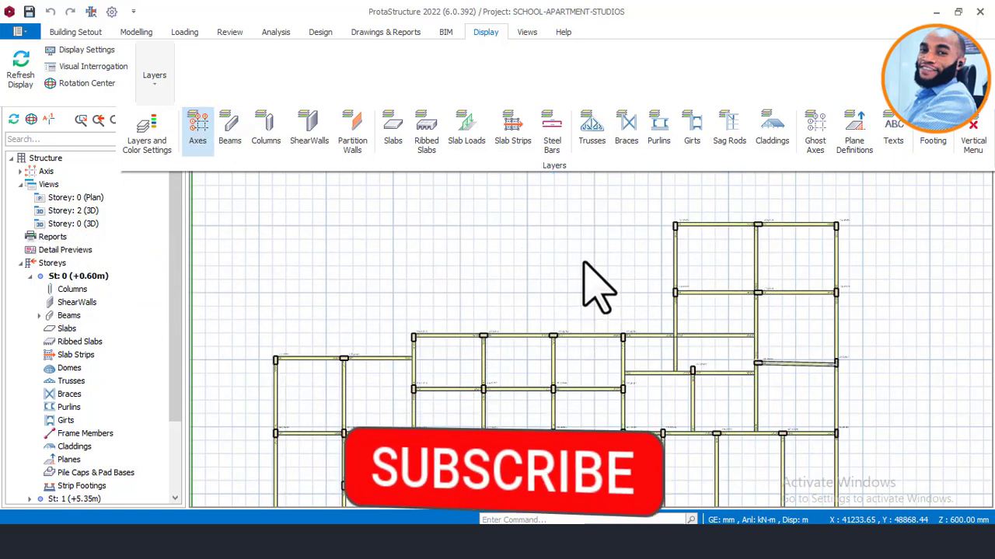
click(653, 303)
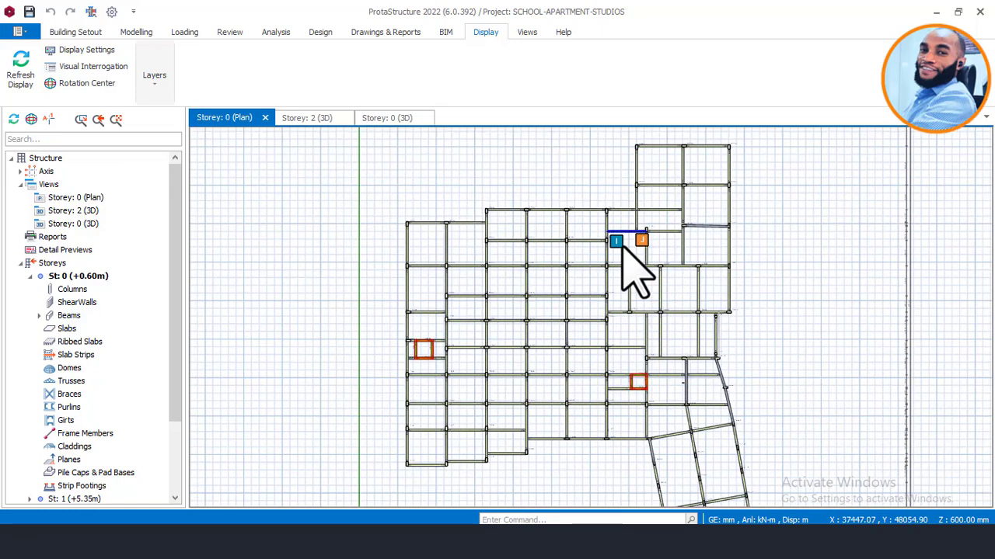
scroll(595, 388, up, 3)
middle_drag(595, 350, 611, 241)
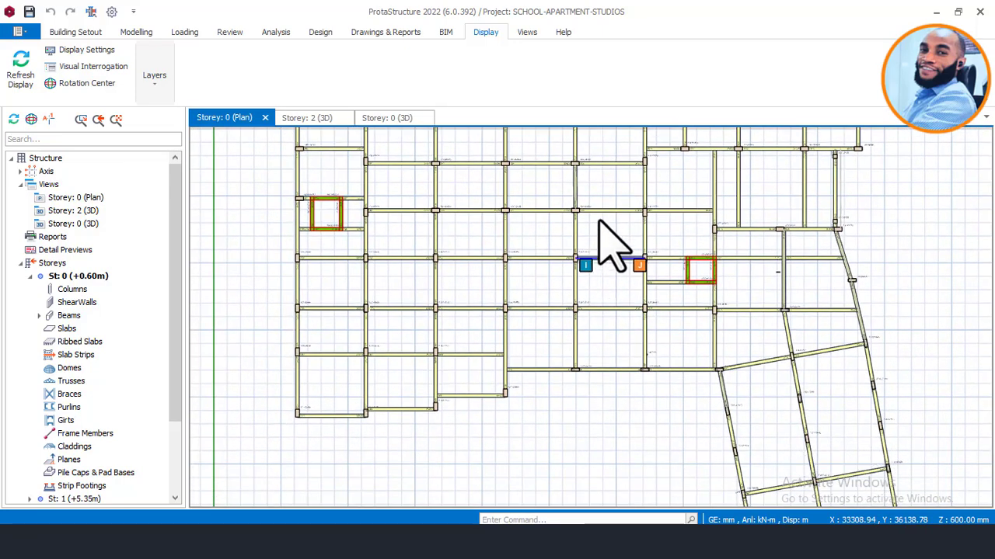
scroll(610, 240, down, 2)
middle_drag(573, 310, 531, 393)
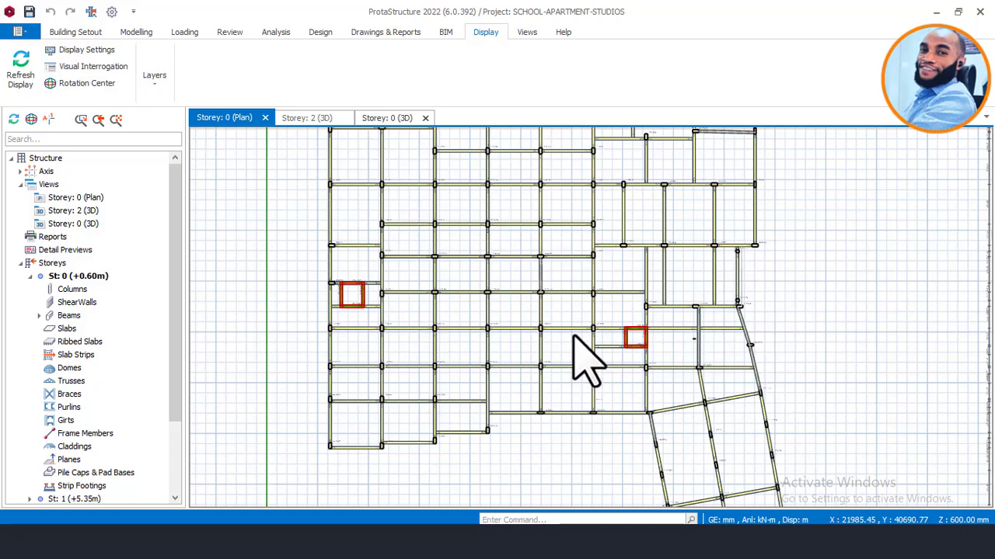
Switch to the Storey 0 3D view and orbit to see the building from the back.
key(ctrl+Tab)
scroll(684, 358, down, 2)
middle_drag(684, 358, 651, 393)
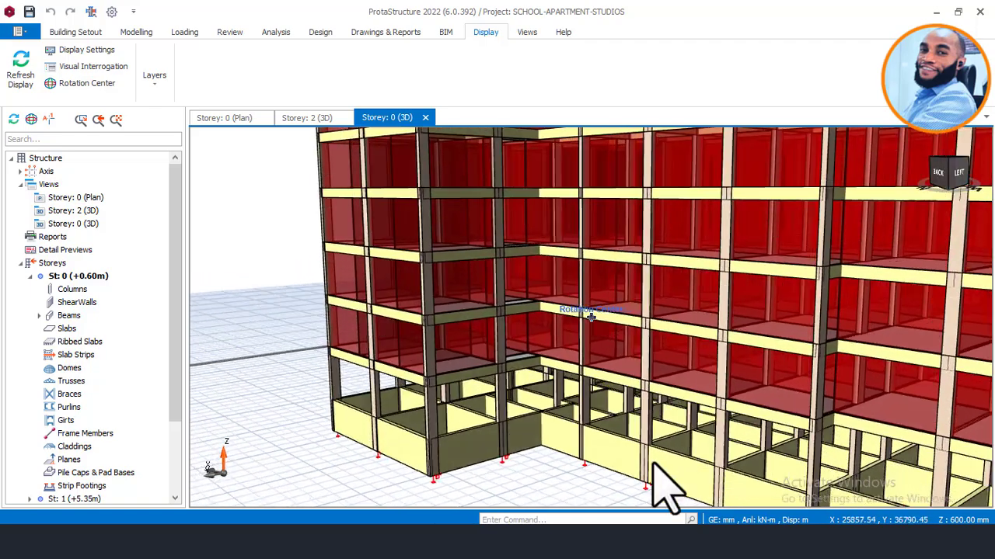
scroll(606, 396, down, 1)
middle_drag(546, 395, 757, 360)
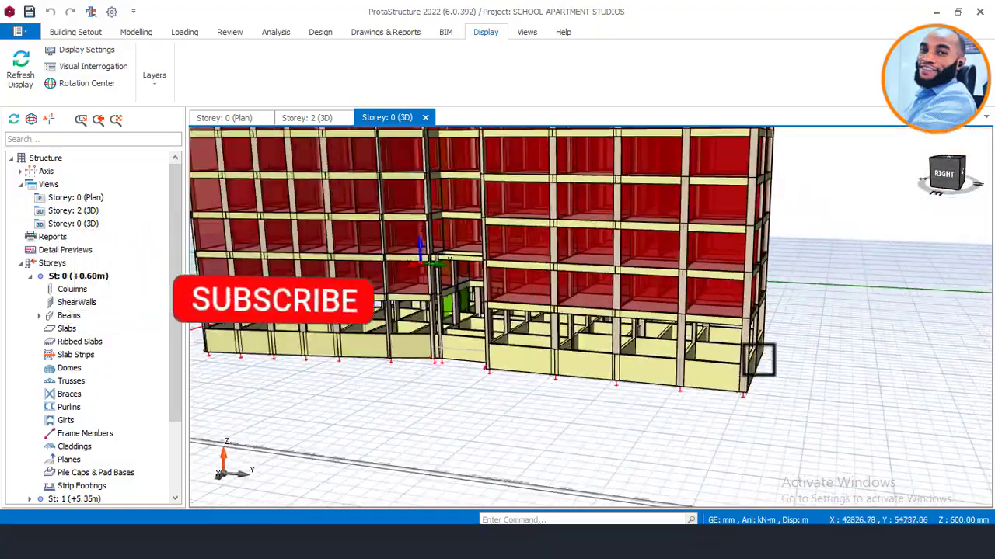
middle_drag(680, 376, 606, 366)
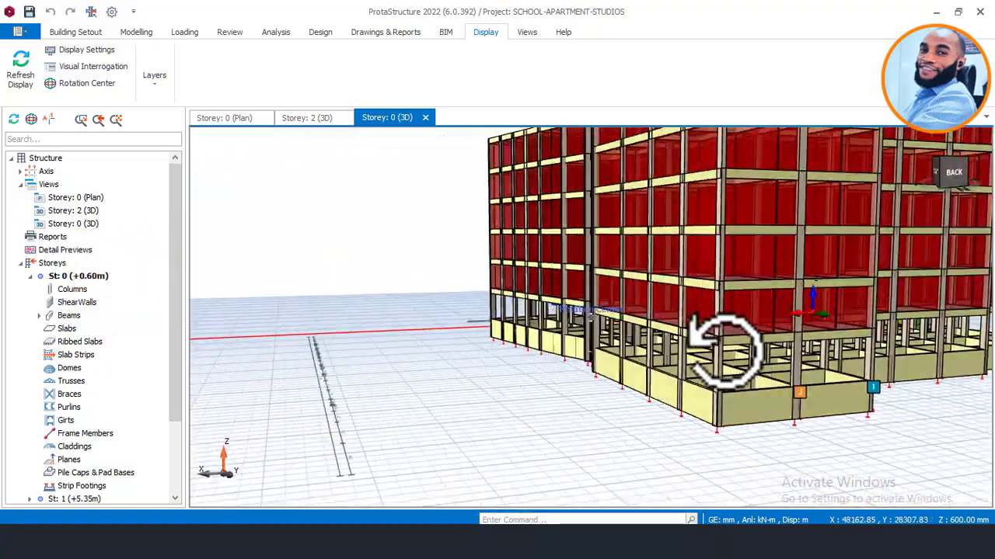
mouse_move(723, 350)
middle_down()
mouse_move(766, 355)
mouse_move(668, 369)
middle_up()
scroll(668, 369, up, 3)
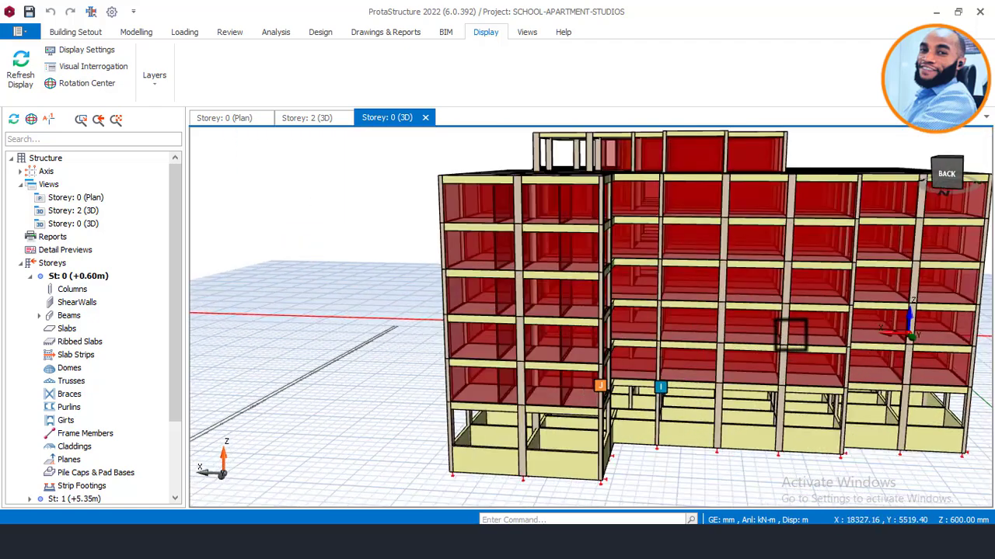
middle_drag(612, 348, 692, 342)
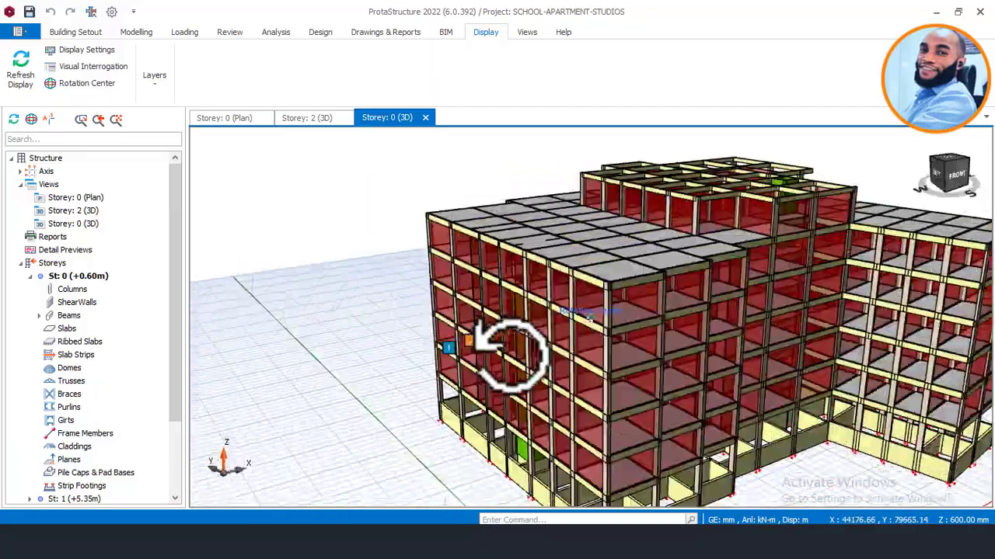
middle_drag(509, 354, 690, 350)
scroll(611, 362, down, 1)
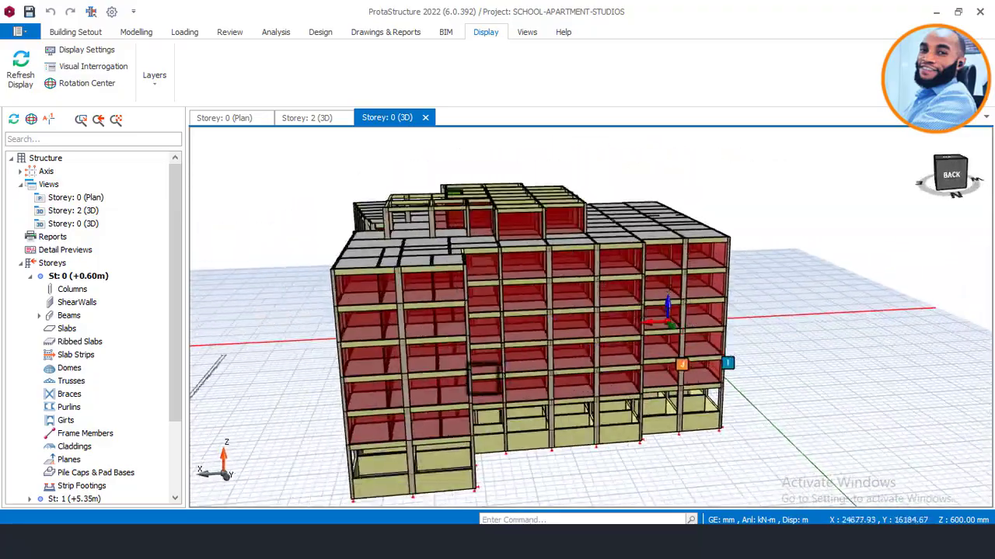
middle_drag(506, 404, 416, 388)
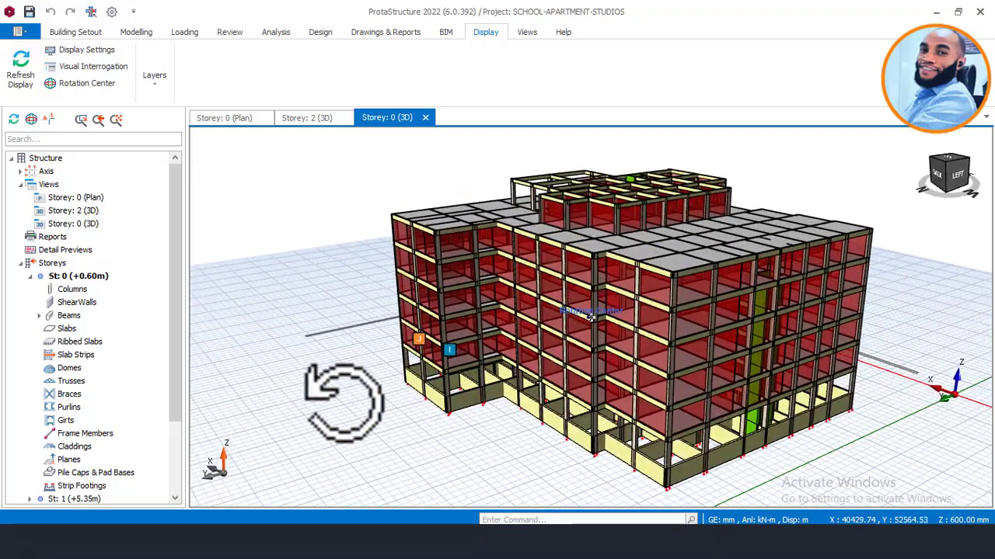
middle_drag(533, 340, 582, 373)
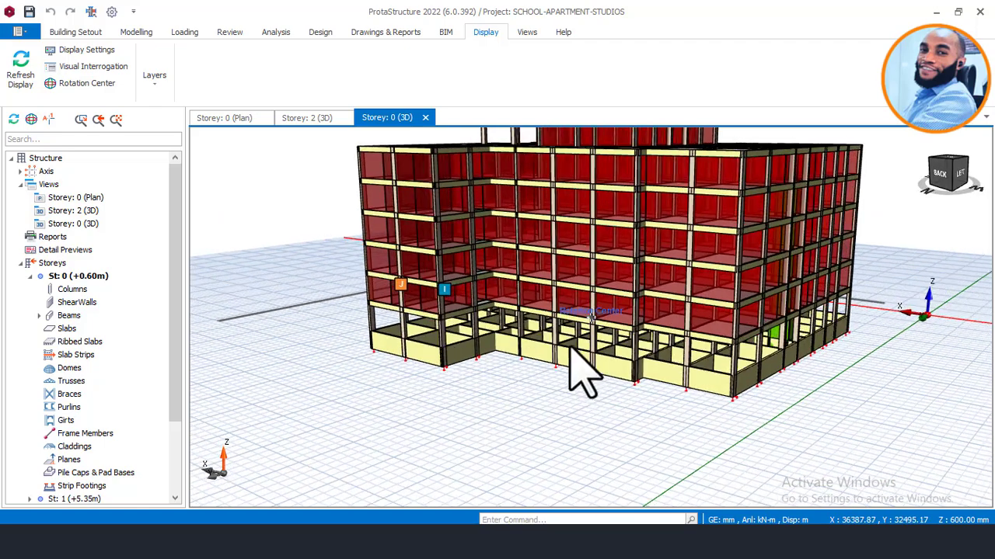
scroll(538, 336, up, 1)
middle_drag(523, 346, 481, 377)
scroll(498, 375, down, 3)
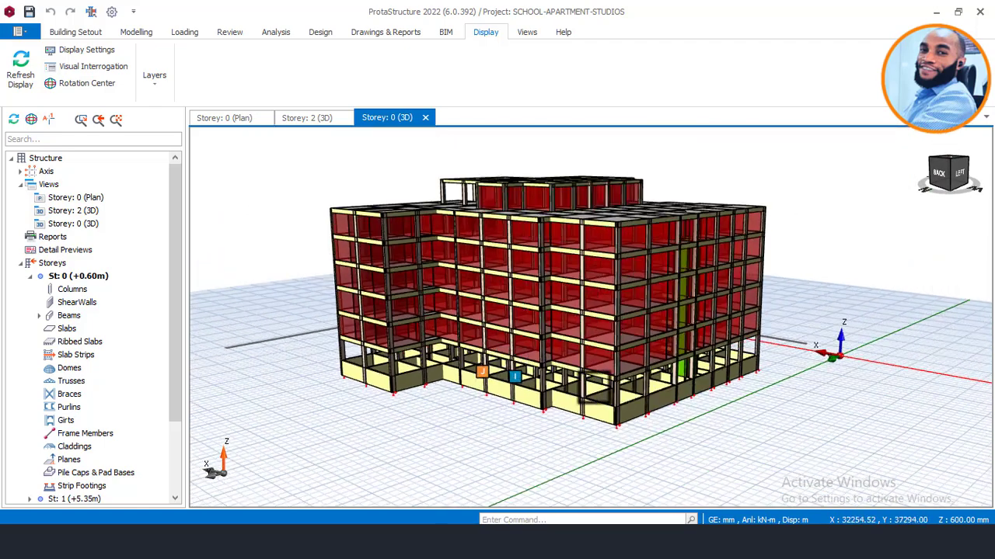
scroll(645, 399, up, 2)
scroll(645, 389, up, 2)
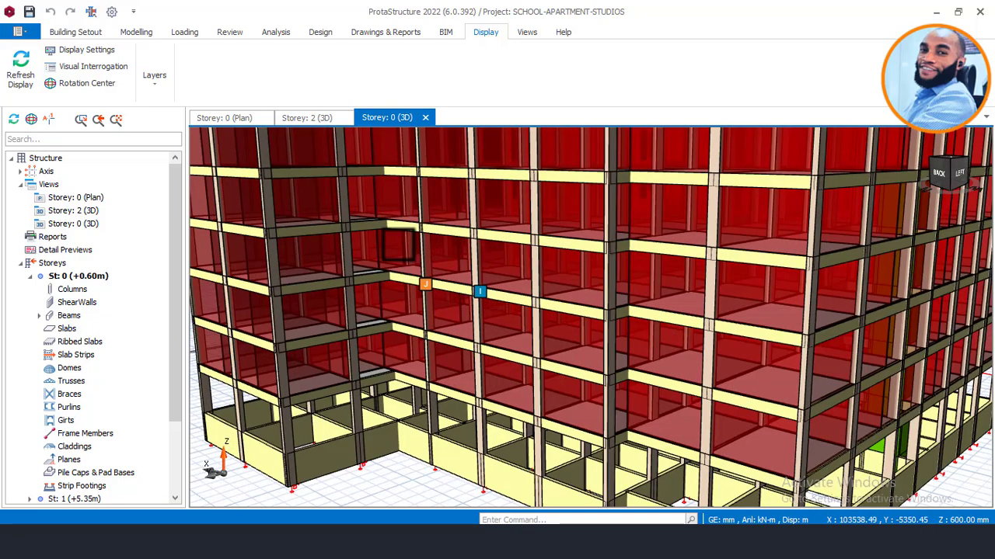
Switch to the Storey 0 plan and zoom and pan across the beam and column grid.
click(224, 118)
scroll(575, 233, up, 5)
scroll(582, 288, down, 2)
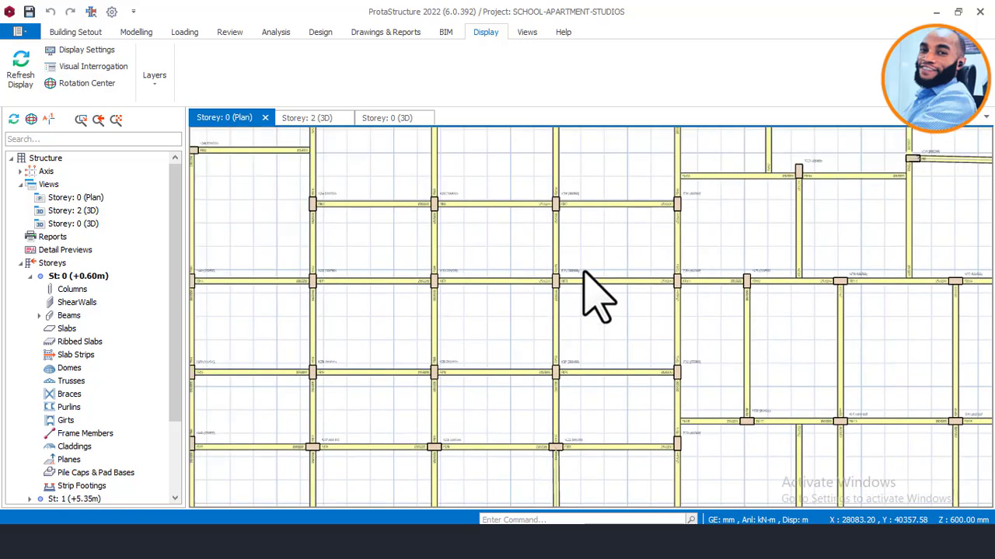
scroll(622, 334, up, 4)
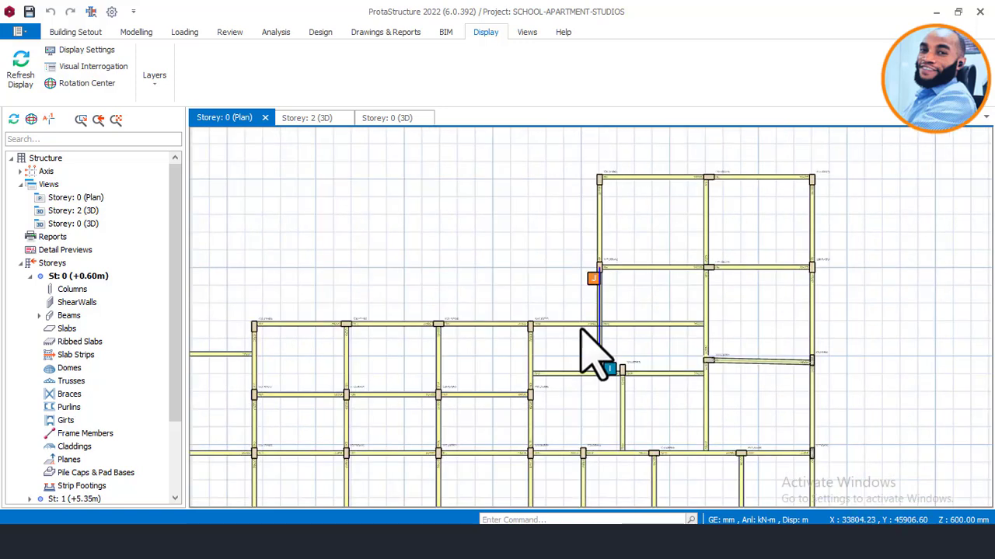
mouse_move(727, 237)
scroll(644, 233, down, 3)
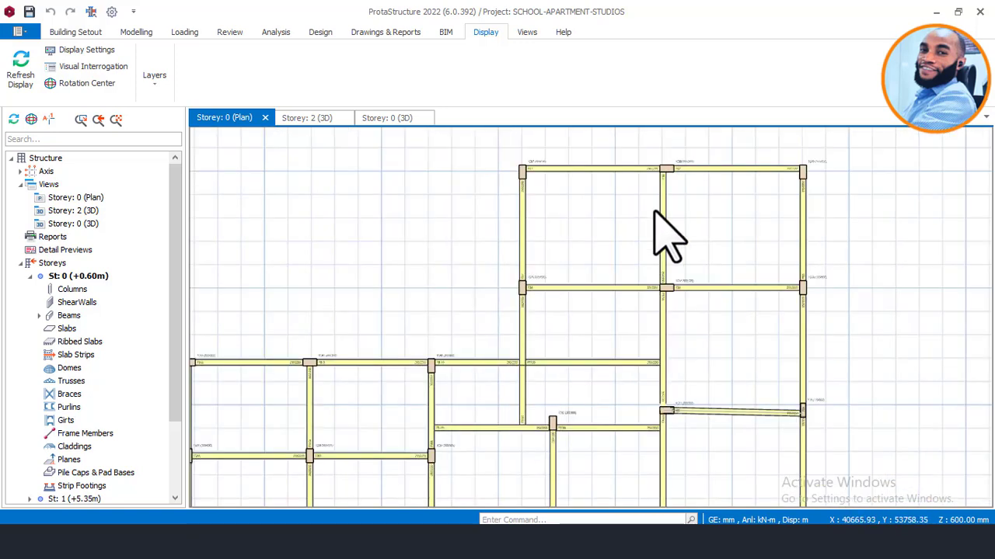
scroll(661, 310, up, 4)
scroll(674, 268, down, 5)
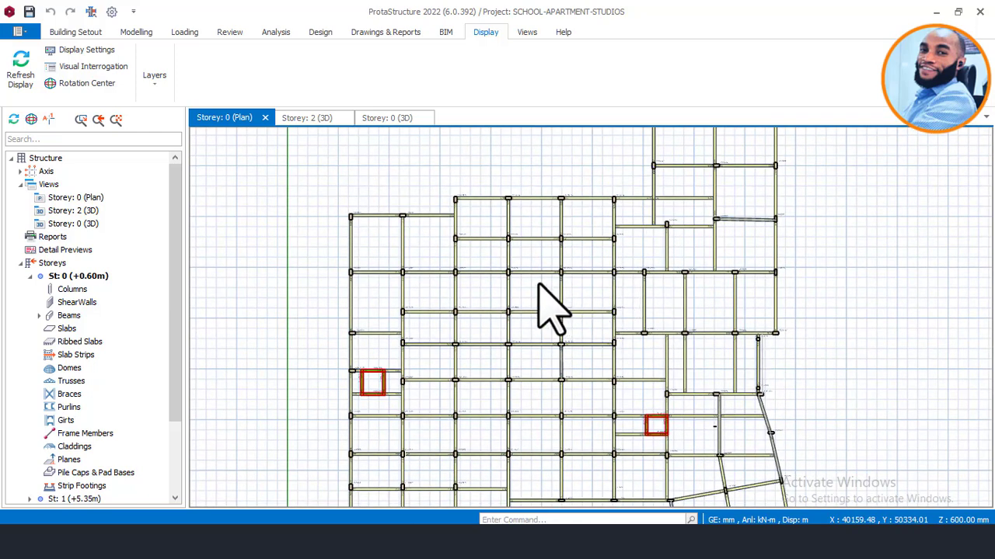
scroll(544, 307, up, 3)
middle_drag(515, 257, 451, 206)
Return to the Storey 0 3D view and orbit around the facades and corners.
click(384, 121)
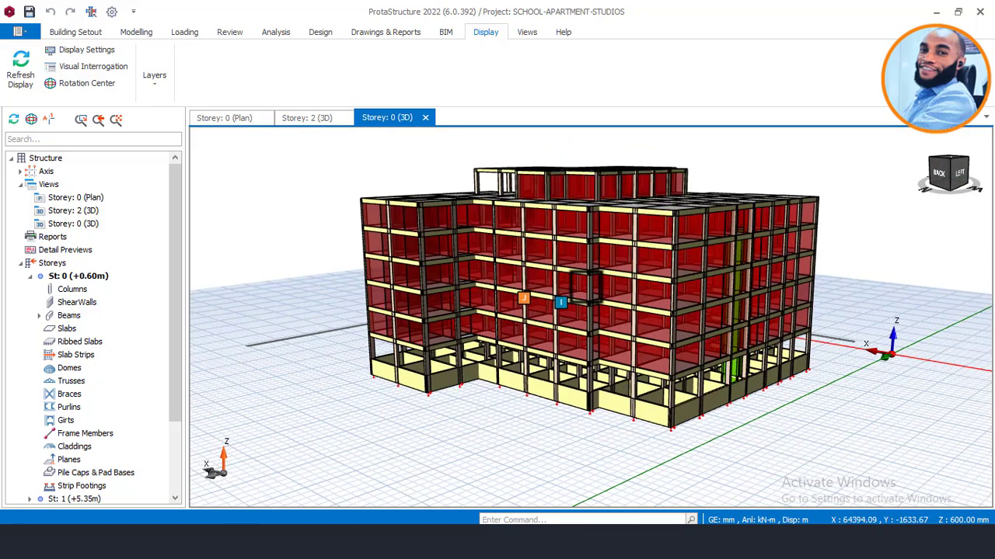
scroll(591, 318, up, 2)
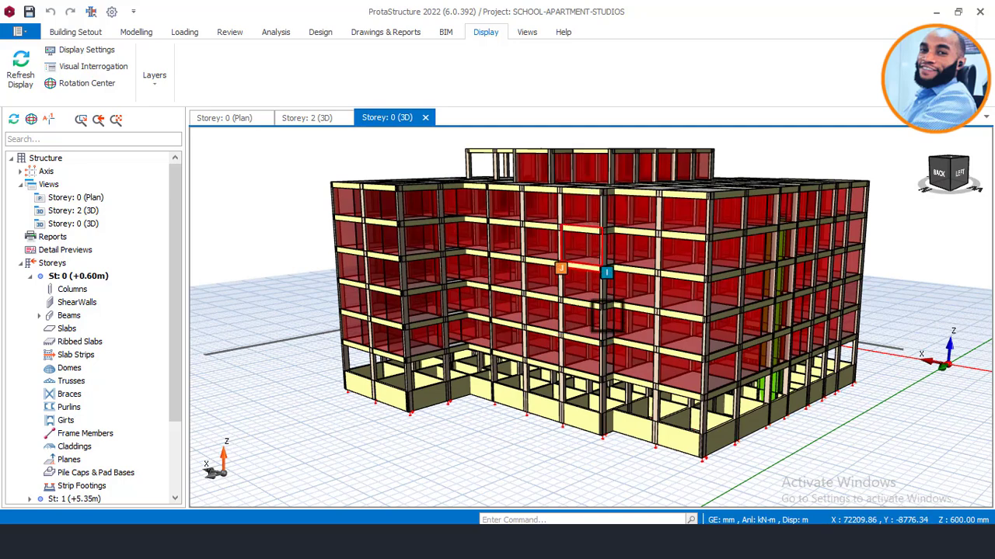
scroll(590, 389, up, 3)
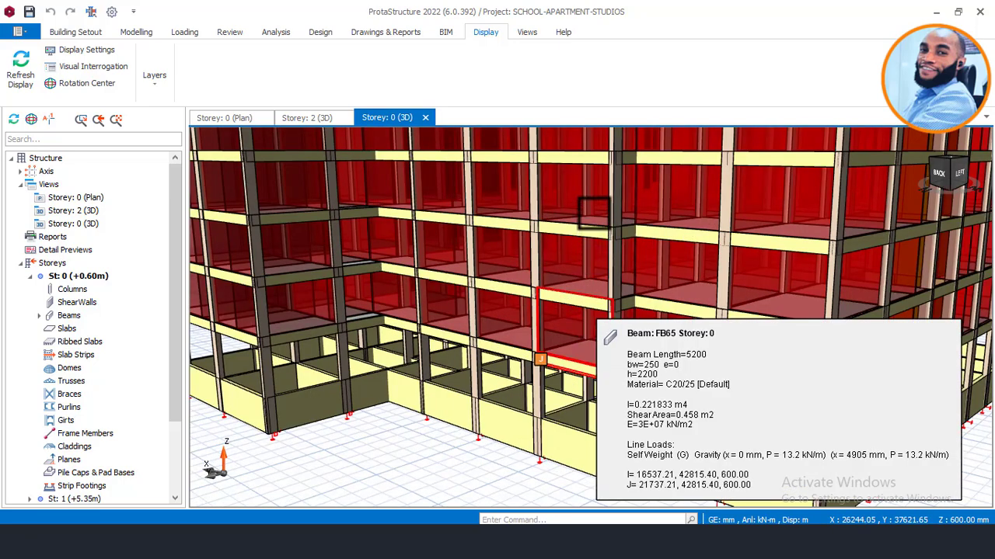
scroll(600, 387, down, 2)
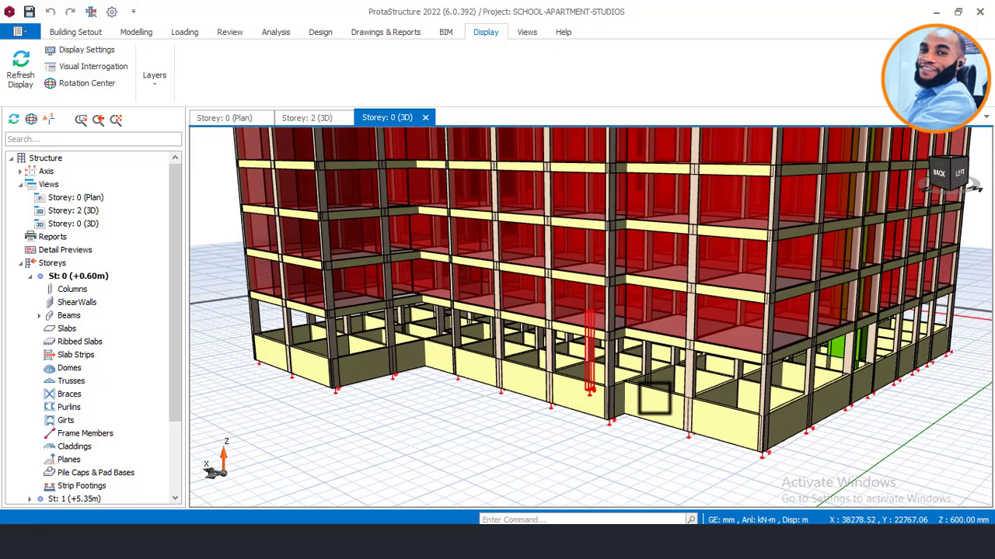
scroll(630, 381, up, 2)
mouse_move(706, 425)
middle_down()
mouse_move(666, 467)
mouse_move(628, 418)
mouse_move(746, 416)
middle_up()
middle_drag(644, 407, 572, 407)
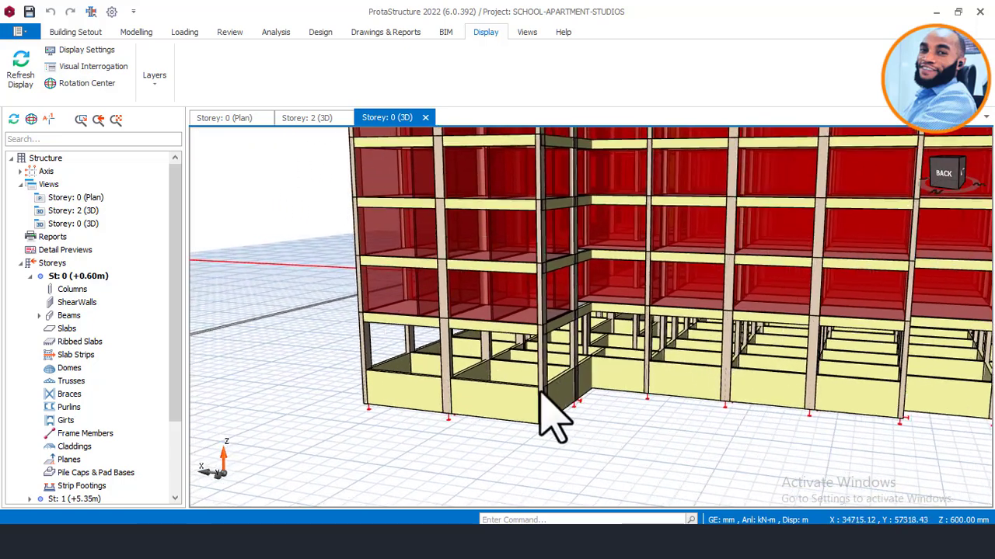
mouse_move(440, 381)
middle_down()
mouse_move(501, 389)
mouse_move(510, 378)
mouse_move(475, 395)
mouse_move(444, 381)
mouse_move(429, 388)
middle_up()
scroll(470, 374, up, 2)
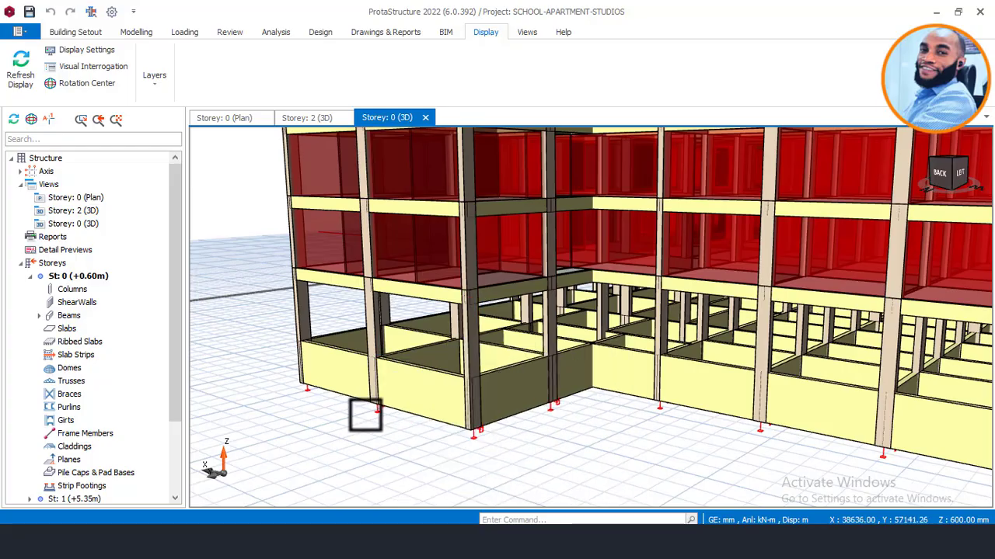
mouse_move(381, 426)
middle_down()
mouse_move(473, 406)
mouse_move(543, 420)
mouse_move(414, 402)
mouse_move(490, 400)
mouse_move(460, 382)
mouse_move(318, 399)
mouse_move(380, 396)
middle_up()
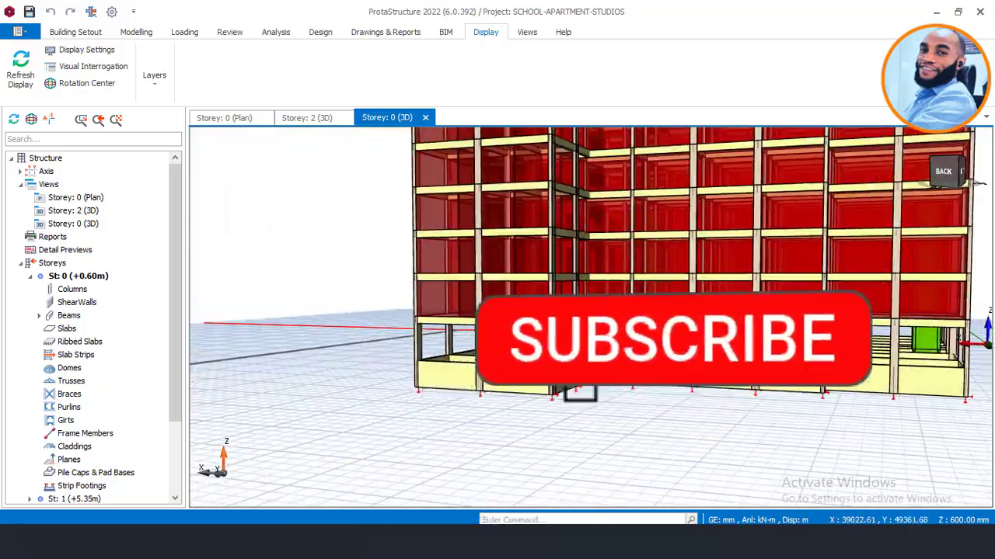
middle_drag(626, 405, 519, 406)
middle_drag(690, 392, 637, 381)
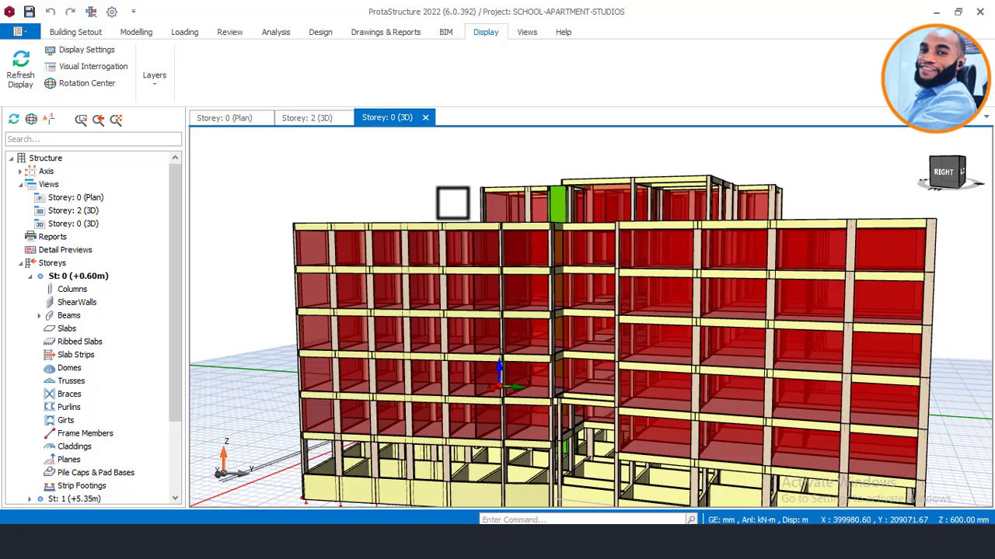
Tilt the 3D view to see the roof slabs, then settle on an elevated oblique corner view.
middle_drag(495, 240, 495, 214)
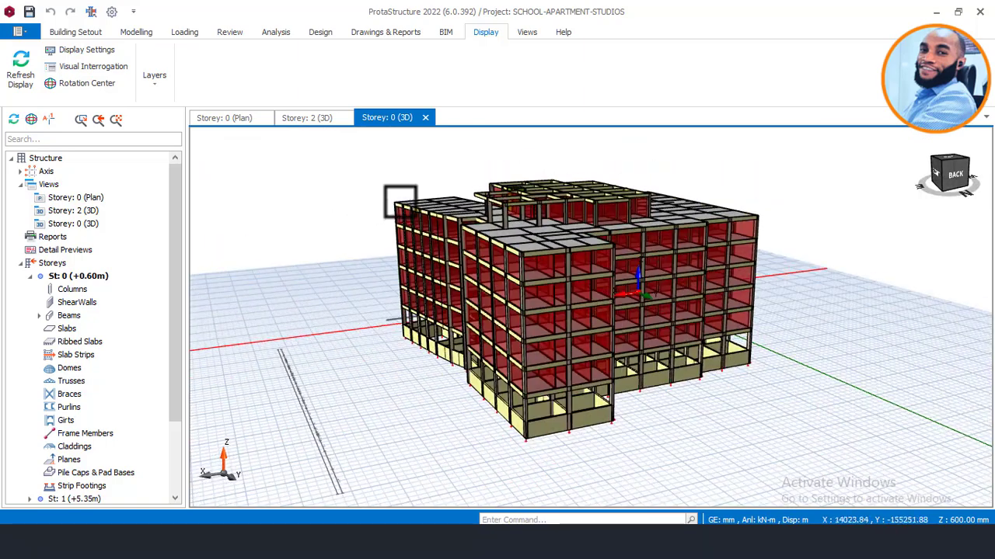
middle_drag(595, 408, 590, 440)
middle_drag(548, 408, 718, 410)
middle_drag(589, 409, 417, 386)
scroll(540, 422, down, 1)
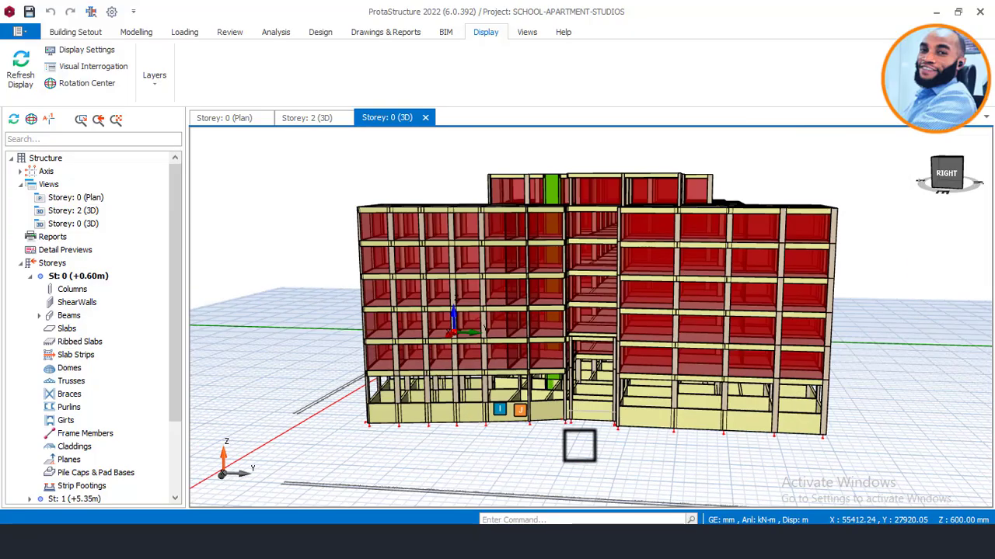
middle_drag(606, 454, 662, 464)
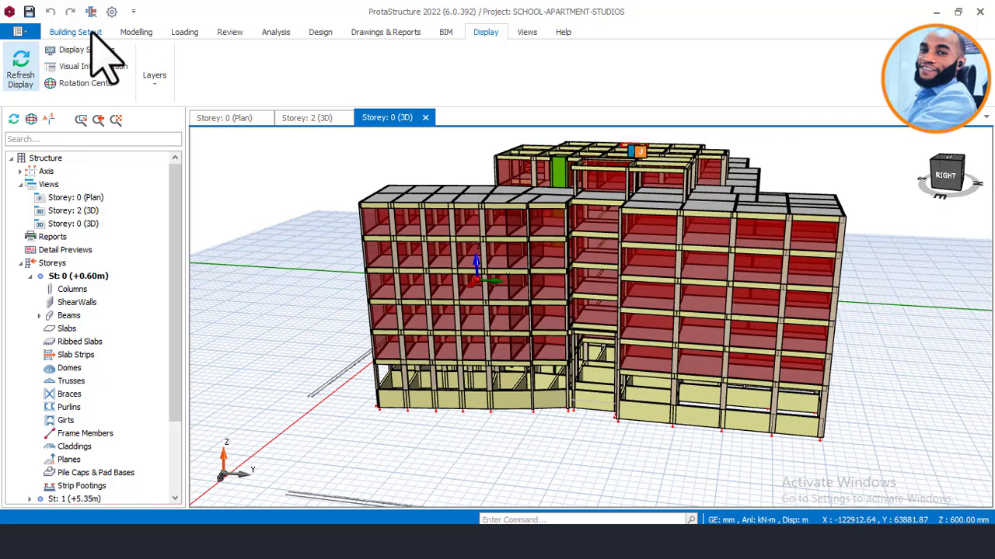
Bring up the Building Setout ribbon tab and orbit toward the model's right-back corner.
click(59, 31)
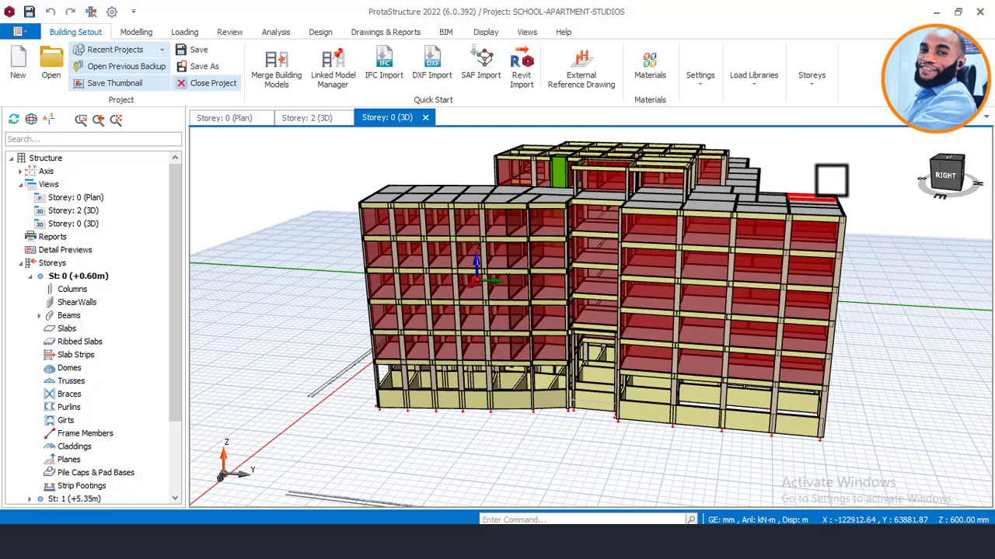
scroll(831, 180, up, 2)
scroll(800, 185, down, 2)
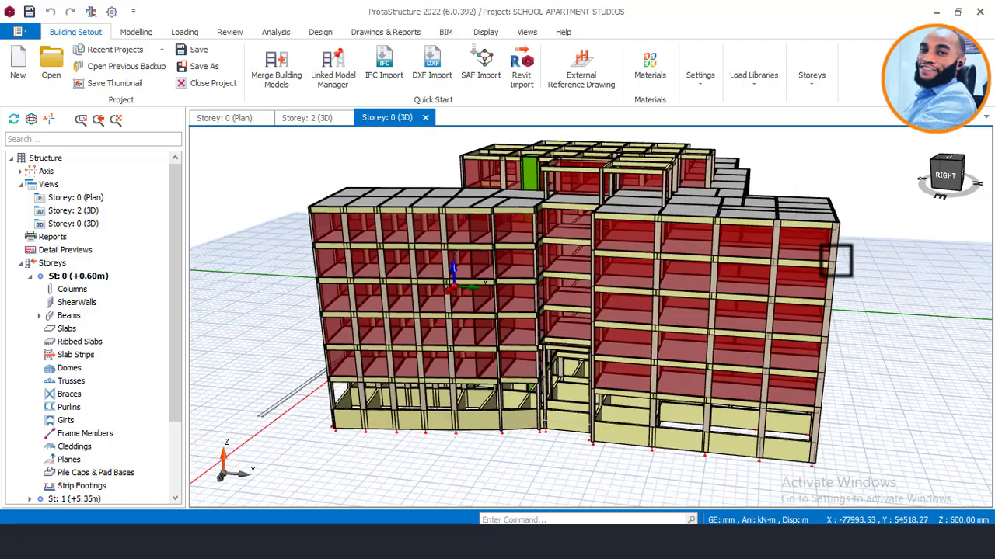
middle_drag(806, 294, 722, 395)
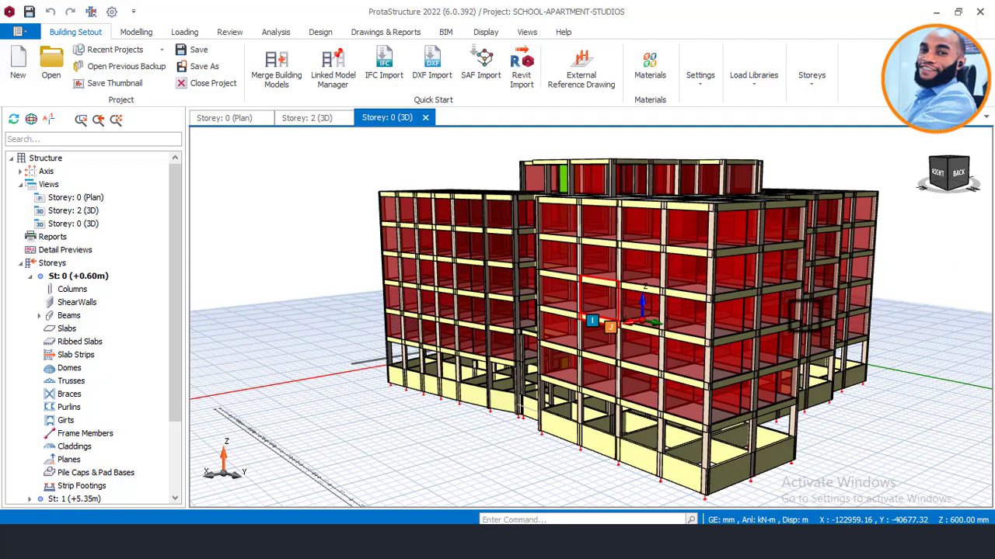